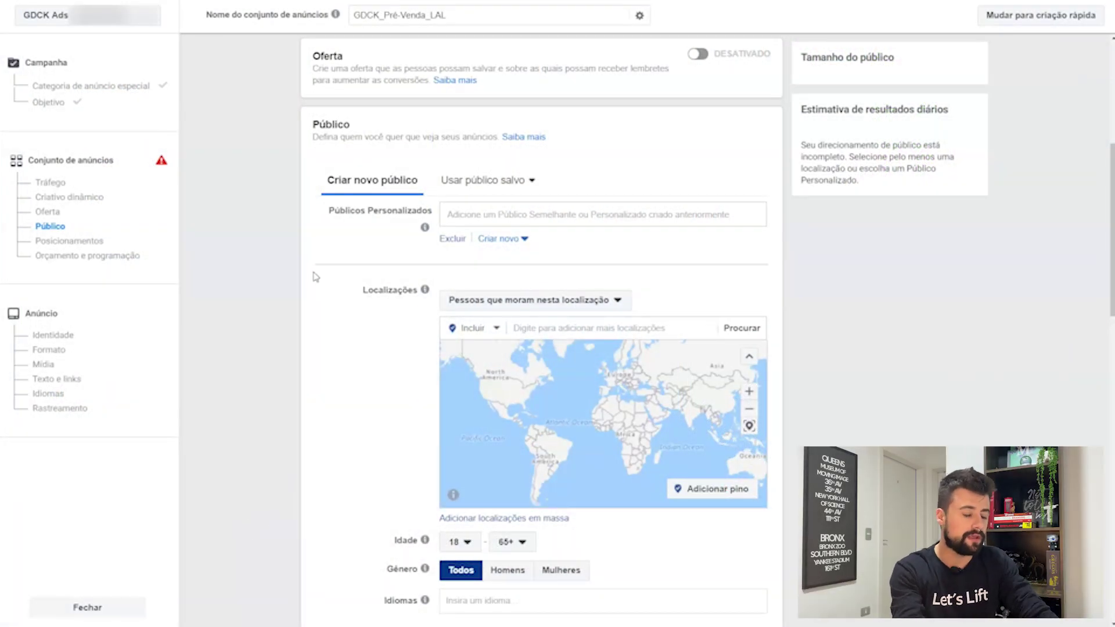
Step: Scroll to Localizações and open the Incluir/Excluir dropdown beside the location search
{"action": "triple_click", "coordinate": [211, 15]}
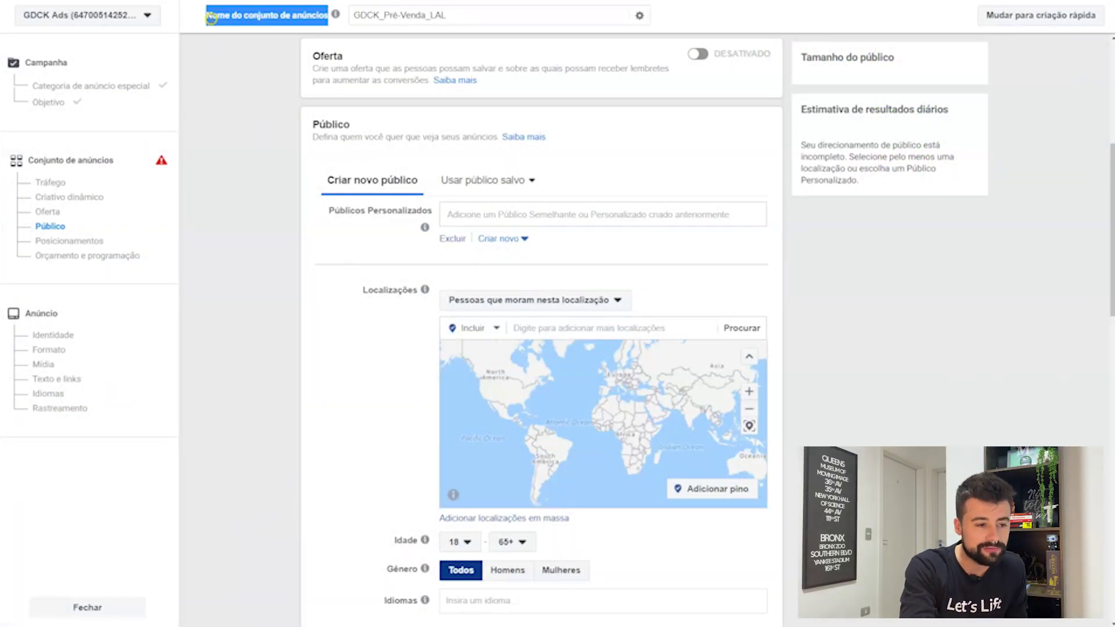
{"action": "left_click", "coordinate": [251, 127]}
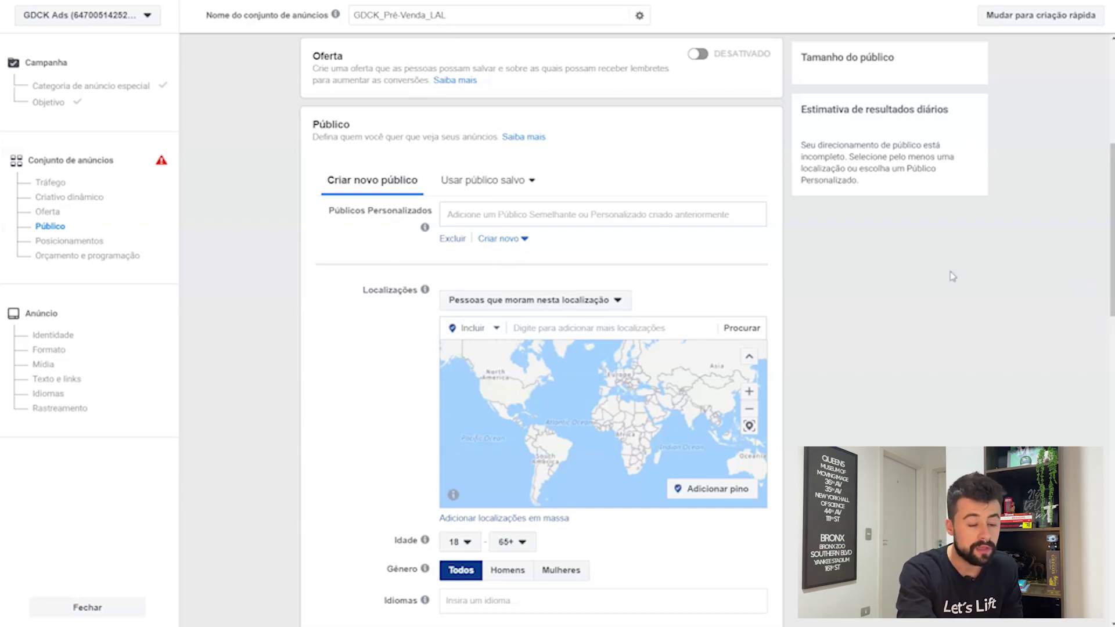
{"action": "scroll", "coordinate": [821, 289], "scroll_direction": "down", "scroll_amount": 3}
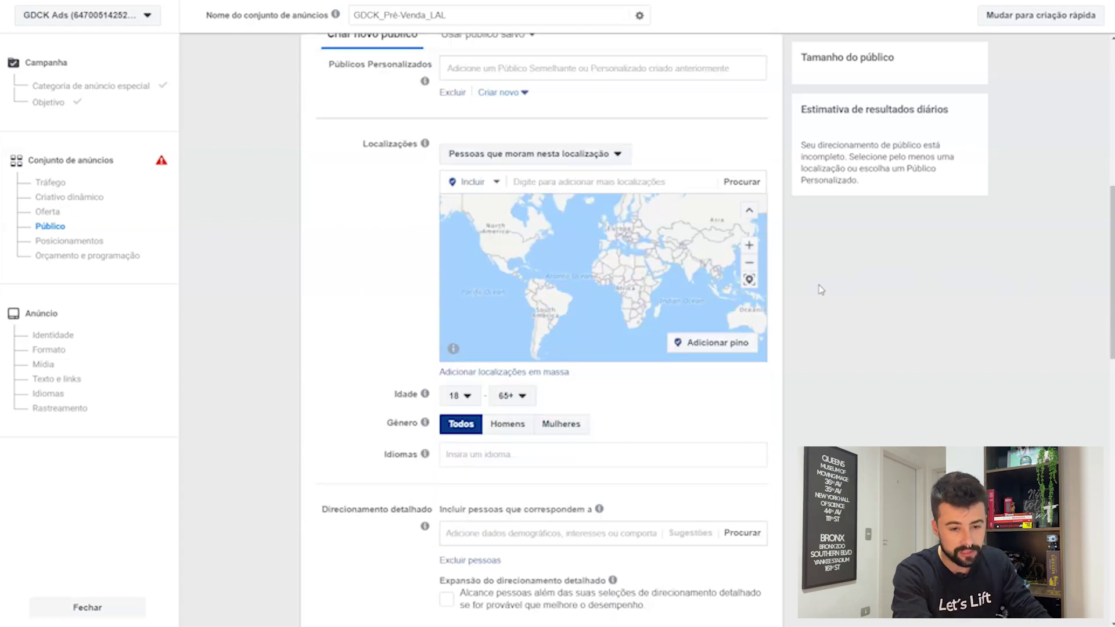
{"action": "scroll", "coordinate": [821, 289], "scroll_direction": "up", "scroll_amount": 1}
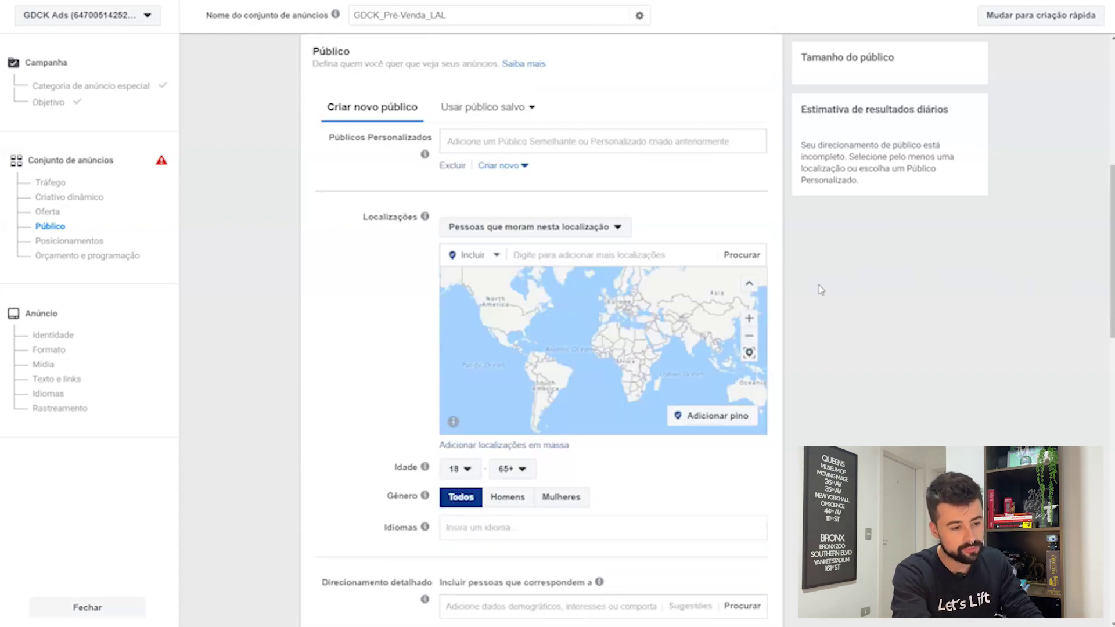
{"action": "scroll", "coordinate": [821, 289], "scroll_direction": "down", "scroll_amount": 2}
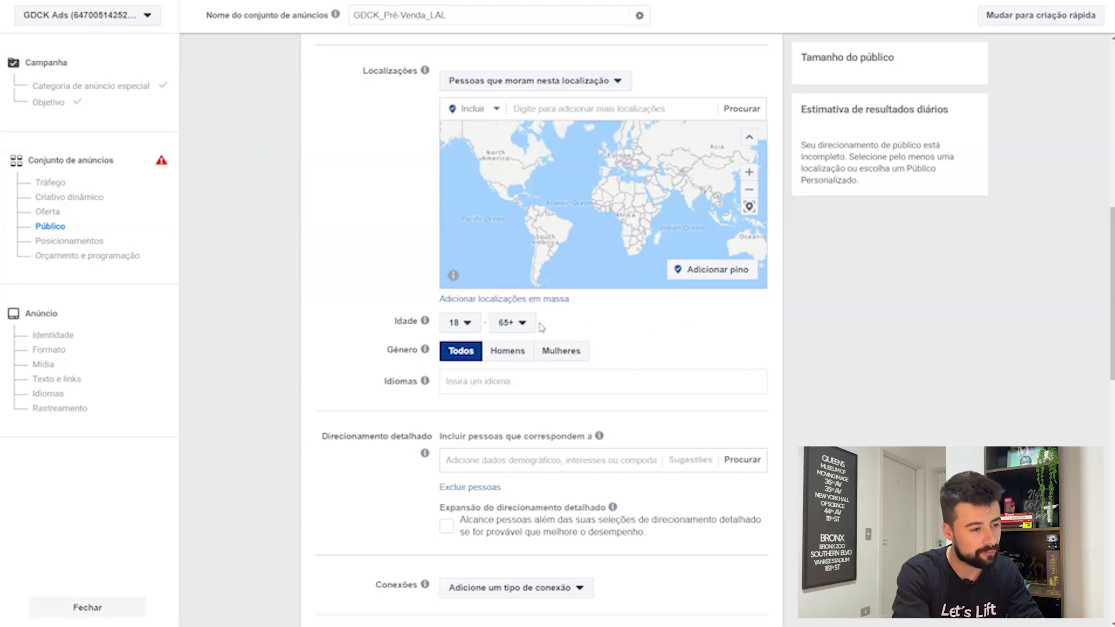
{"action": "left_click", "coordinate": [491, 116]}
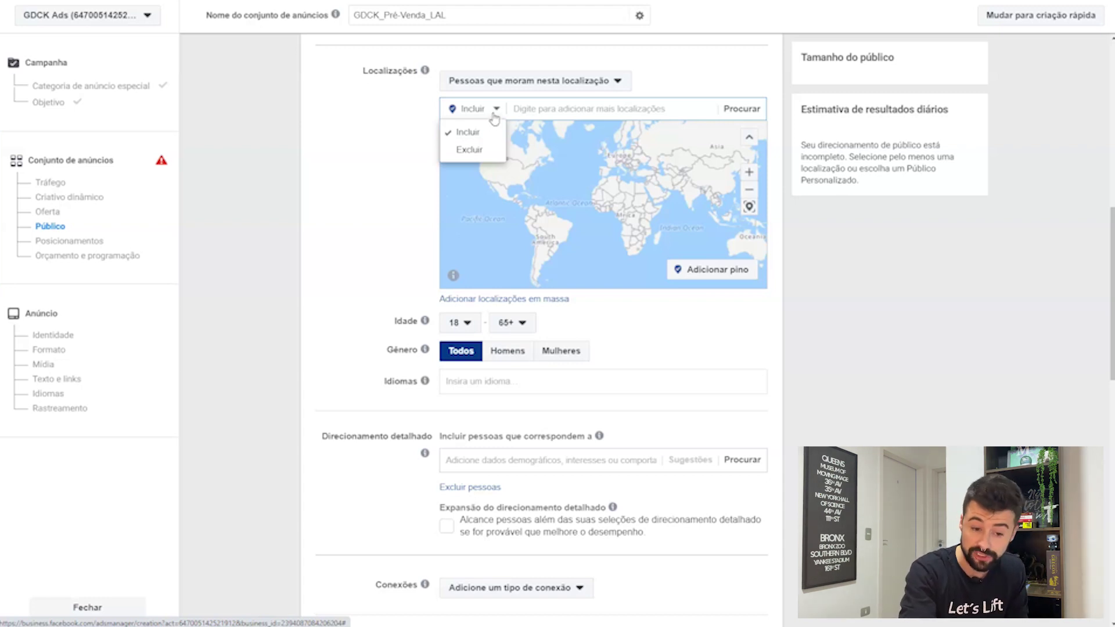
Step: Keep Incluir, add 'Brasil País/região' as an included location and zoom the map to Brazil
{"action": "left_click", "coordinate": [496, 111]}
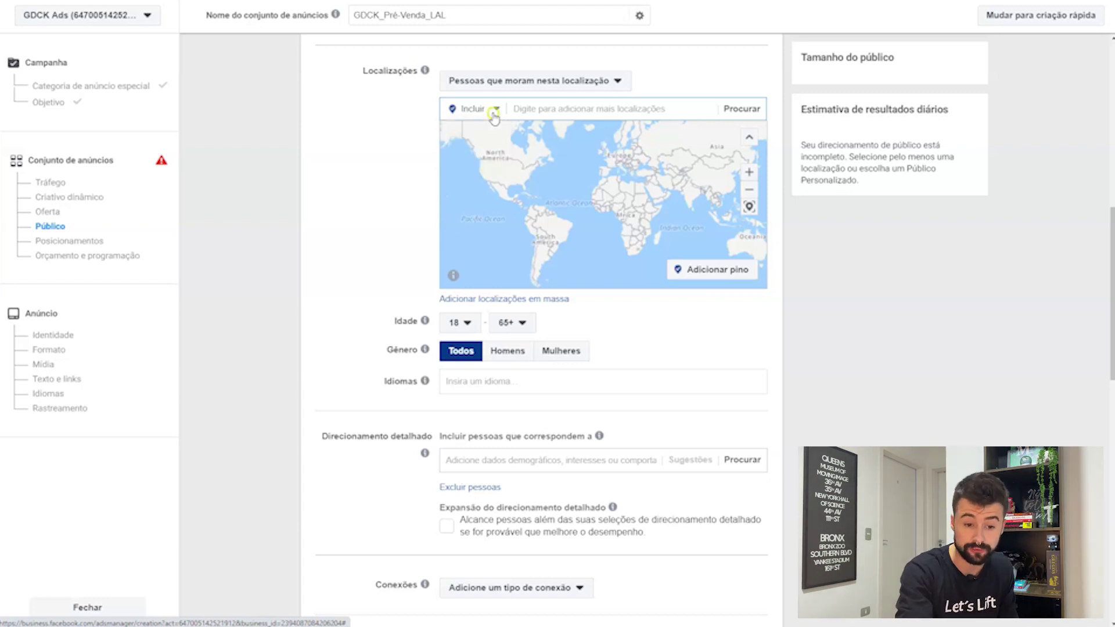
{"action": "left_click", "coordinate": [540, 111]}
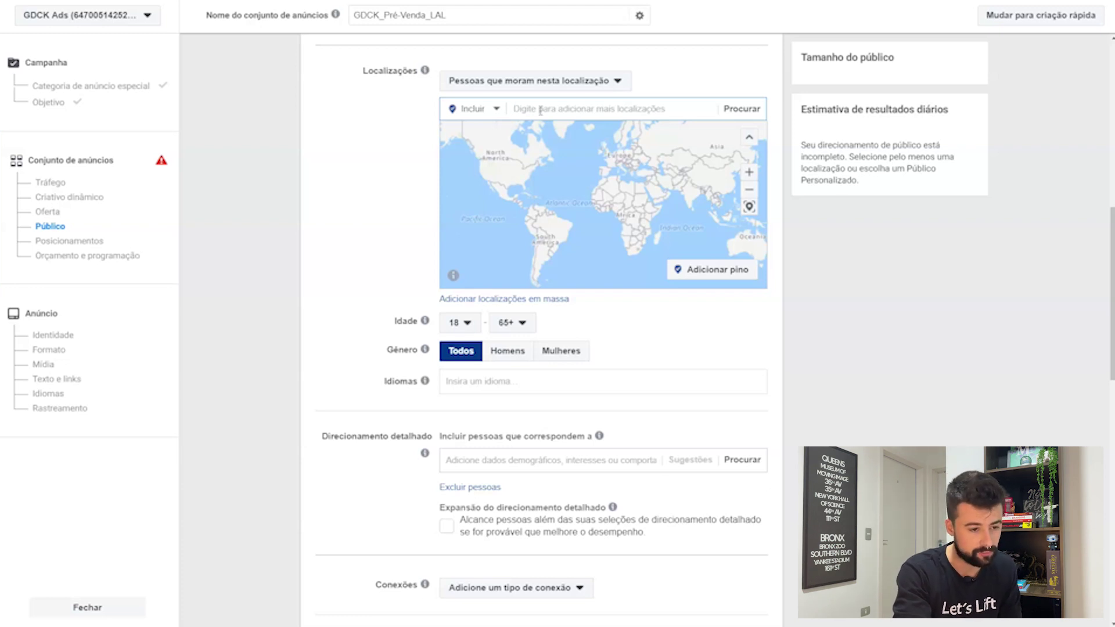
{"action": "type", "text": "brasil"}
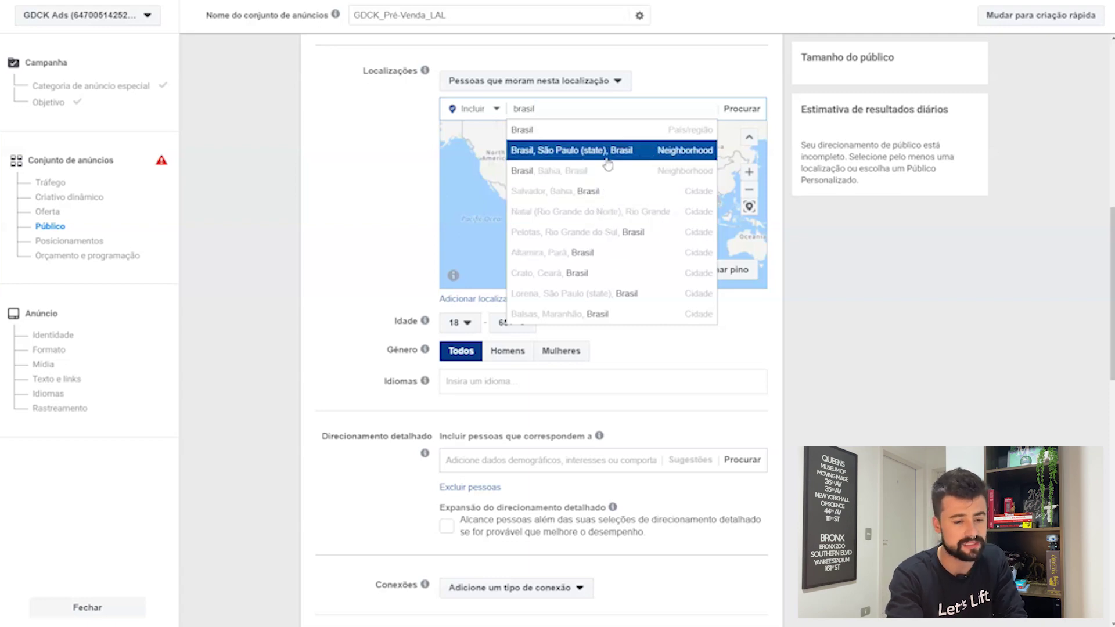
{"action": "left_click", "coordinate": [603, 131]}
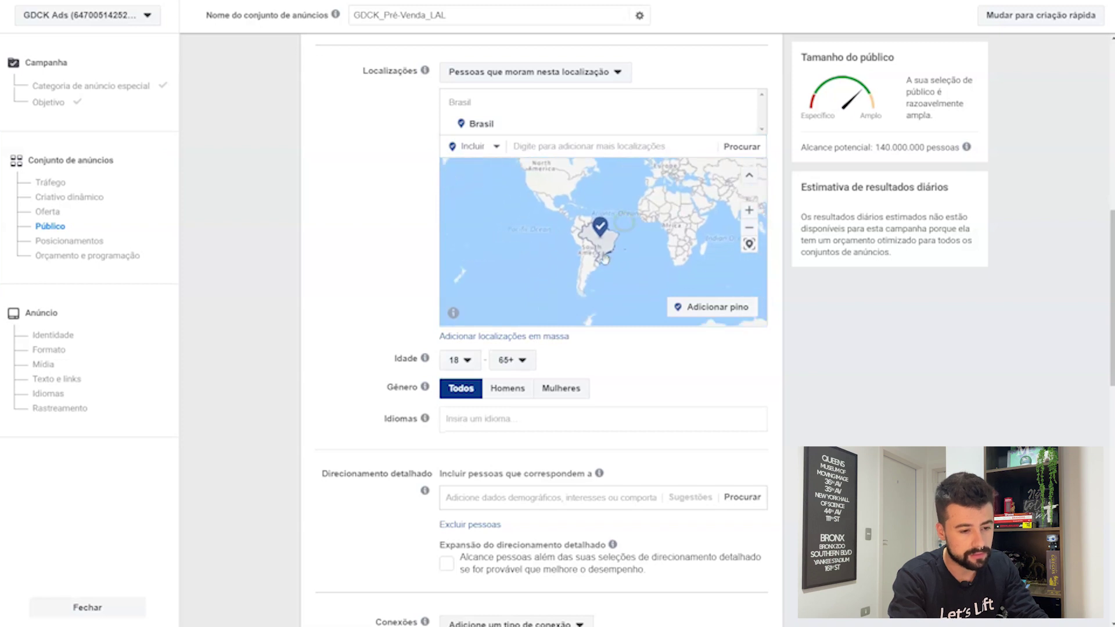
{"action": "scroll", "coordinate": [605, 260], "scroll_direction": "up", "scroll_amount": 5}
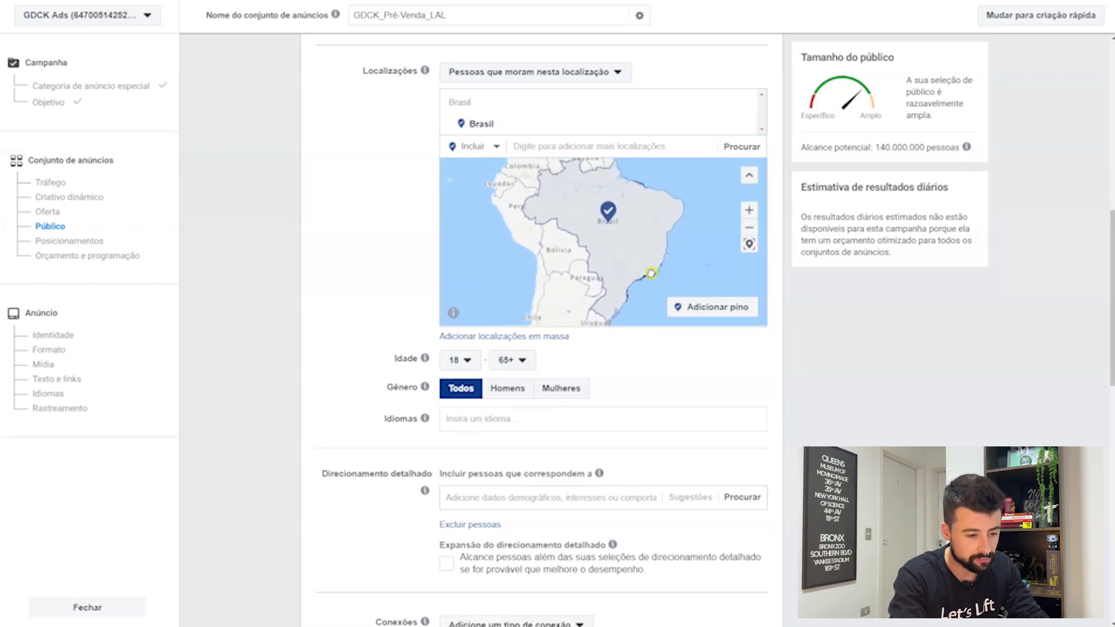
{"action": "left_click_drag", "start_coordinate": [651, 273], "coordinate": [652, 271]}
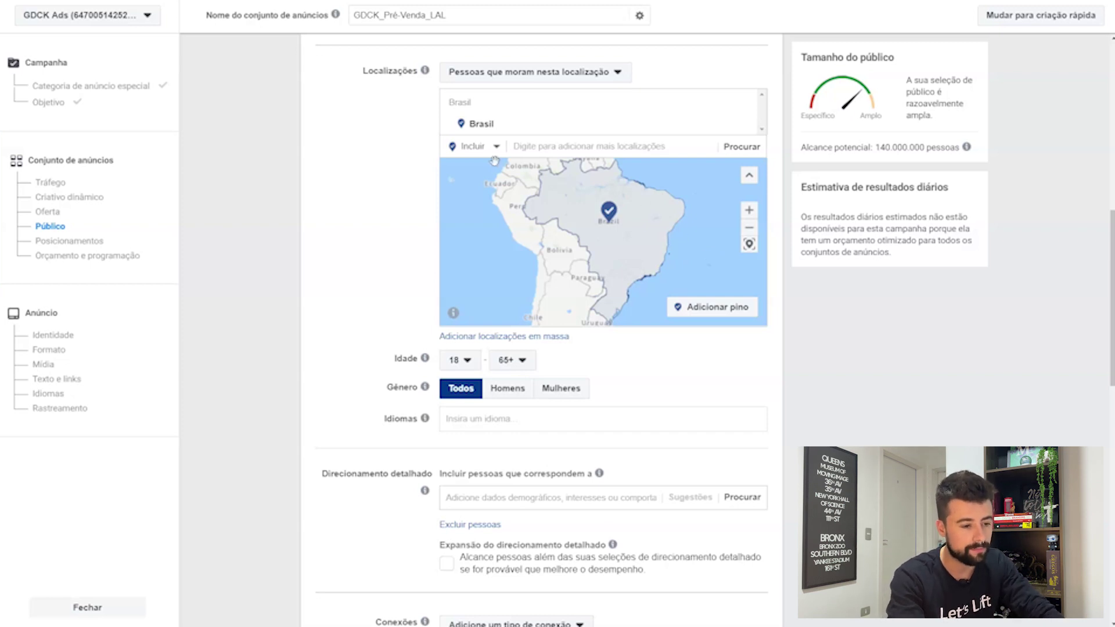
Step: Switch the location mode to Excluir and exclude Goiás
{"action": "left_click", "coordinate": [475, 159]}
{"action": "left_click", "coordinate": [473, 148]}
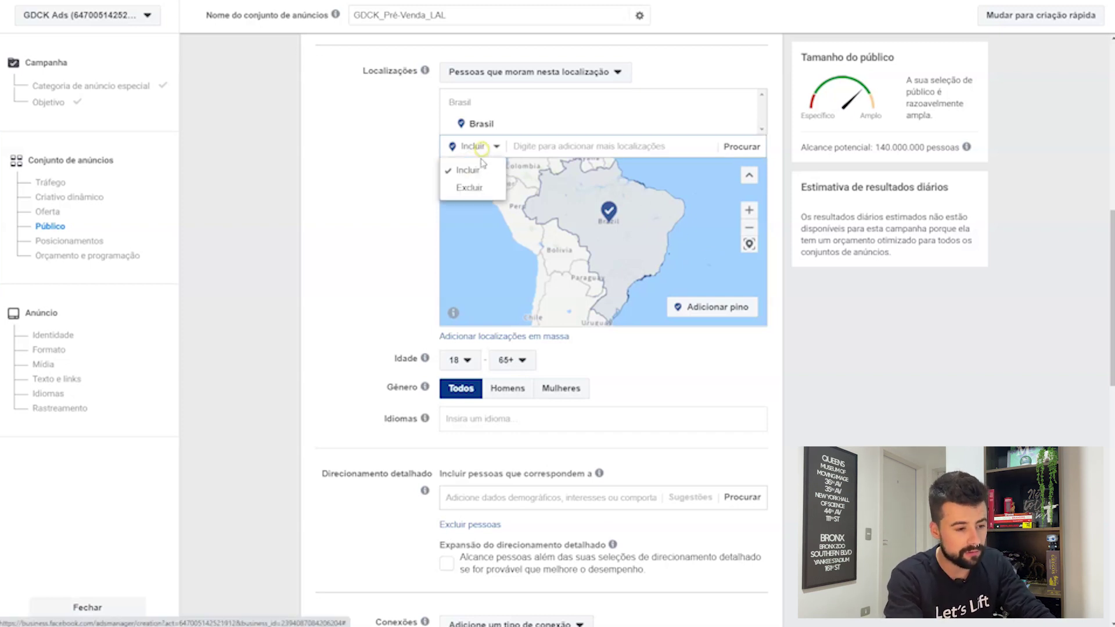
{"action": "left_click", "coordinate": [481, 194]}
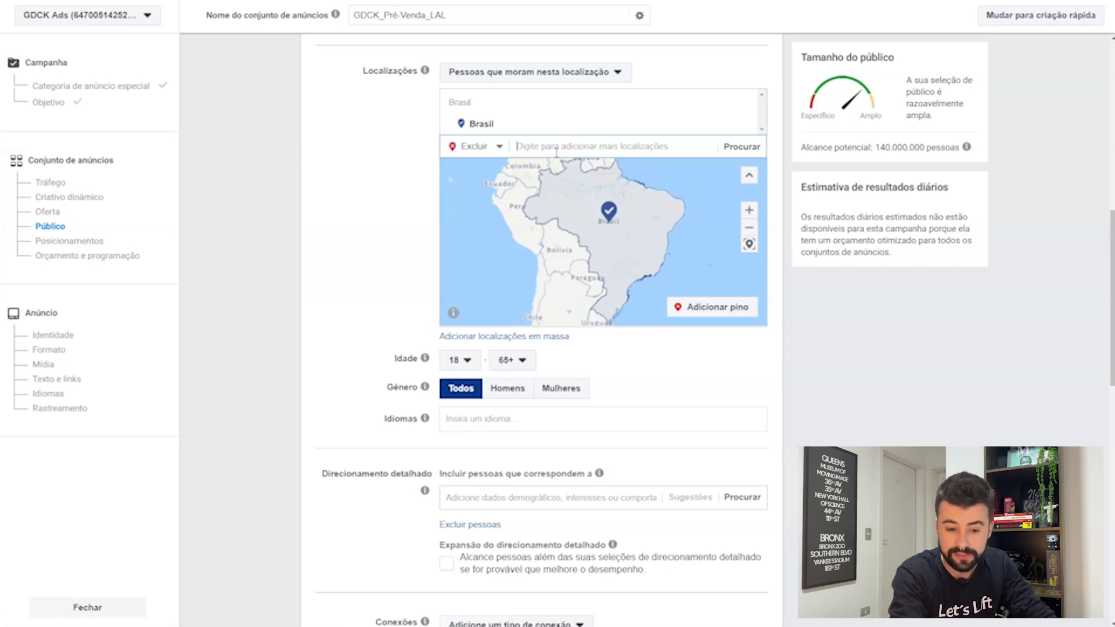
{"action": "type", "text": "goias"}
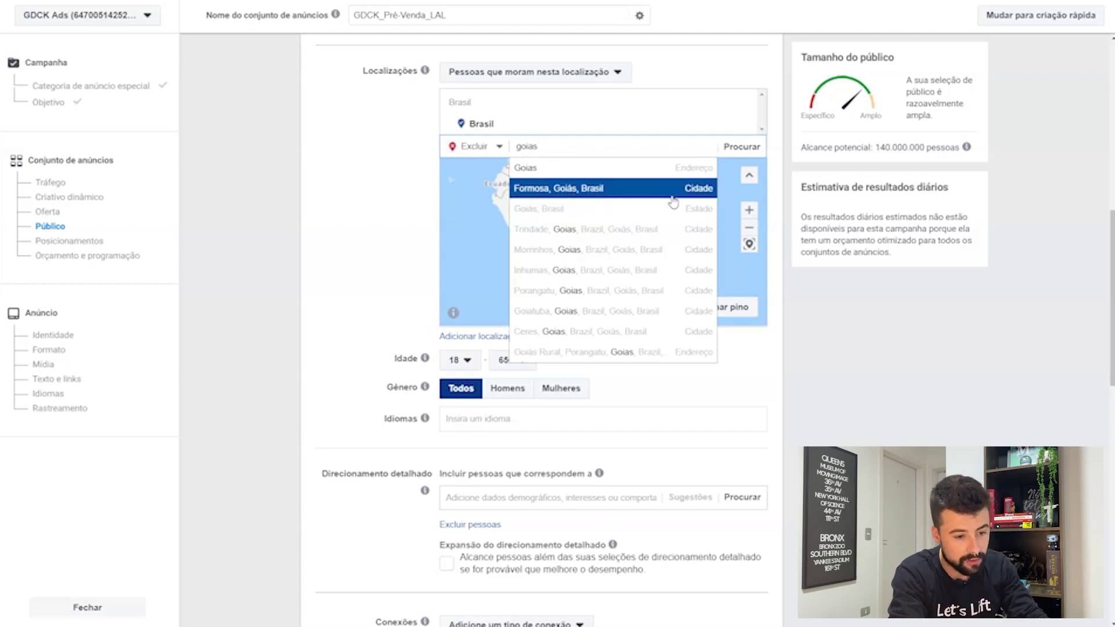
{"action": "left_click", "coordinate": [622, 210]}
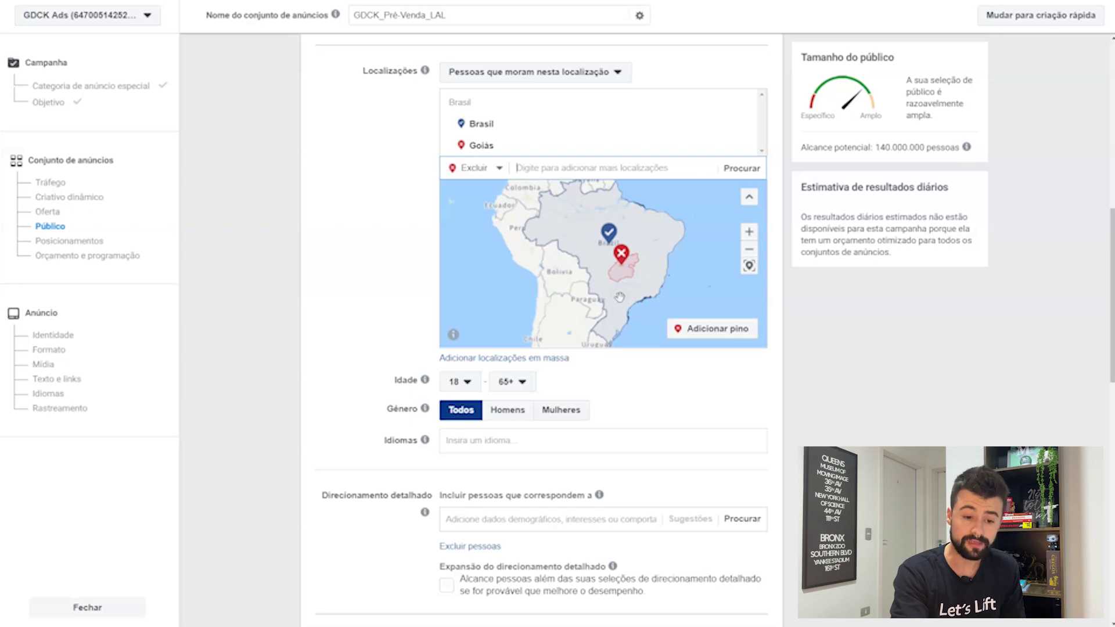
Step: Also exclude Mato Grosso do Sul, then set the location mode back to Incluir
{"action": "left_click", "coordinate": [568, 167]}
{"action": "type", "text": "mato grosso do sul"}
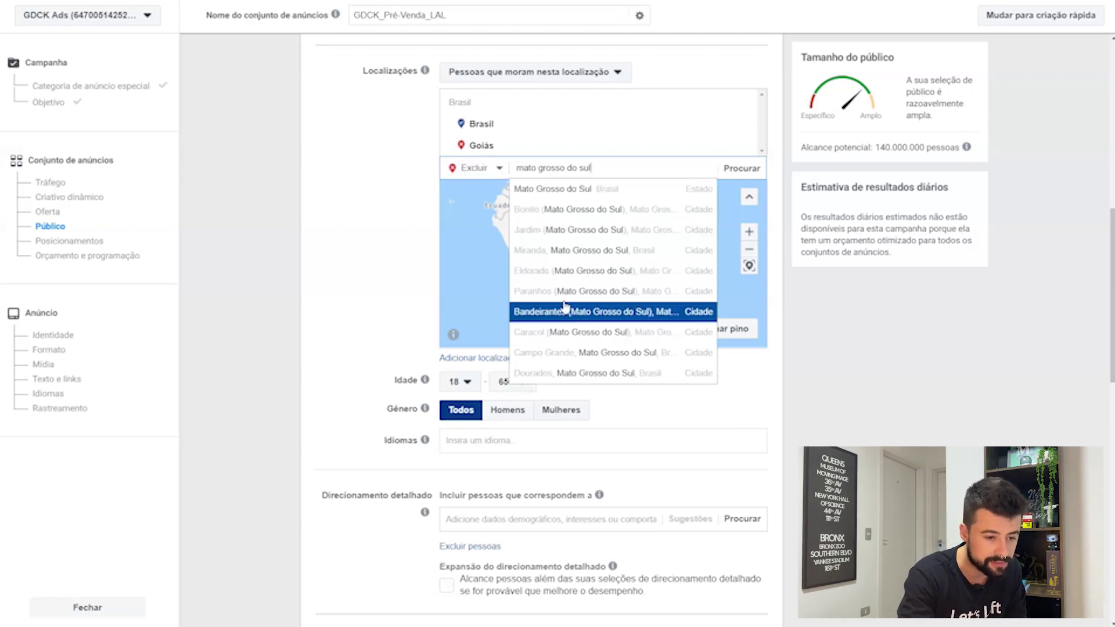
{"action": "left_click", "coordinate": [543, 190]}
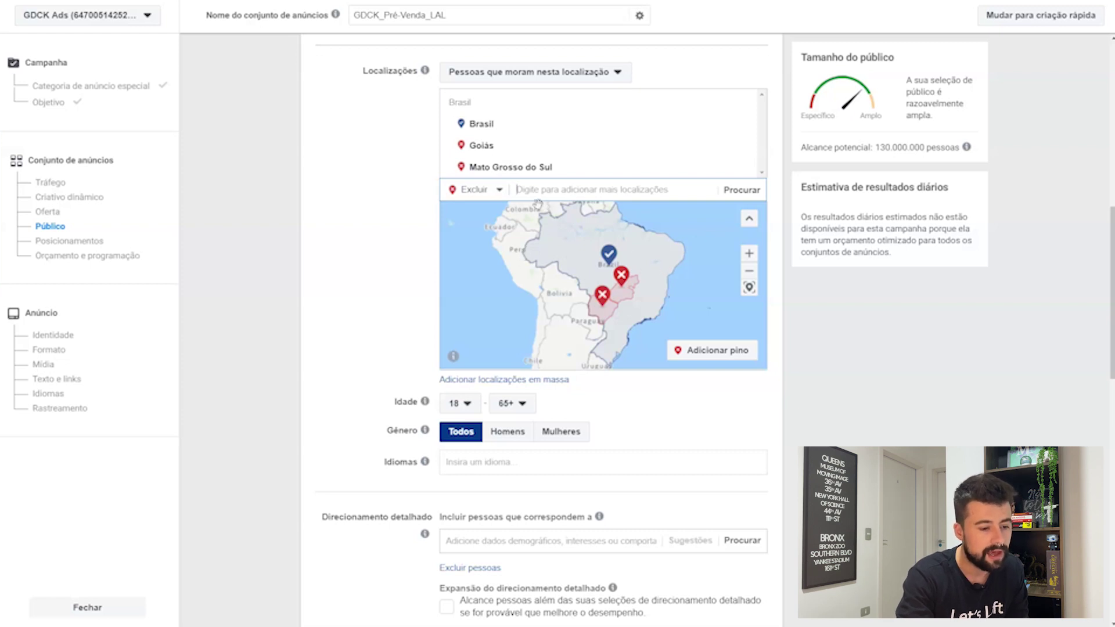
{"action": "left_click", "coordinate": [495, 197]}
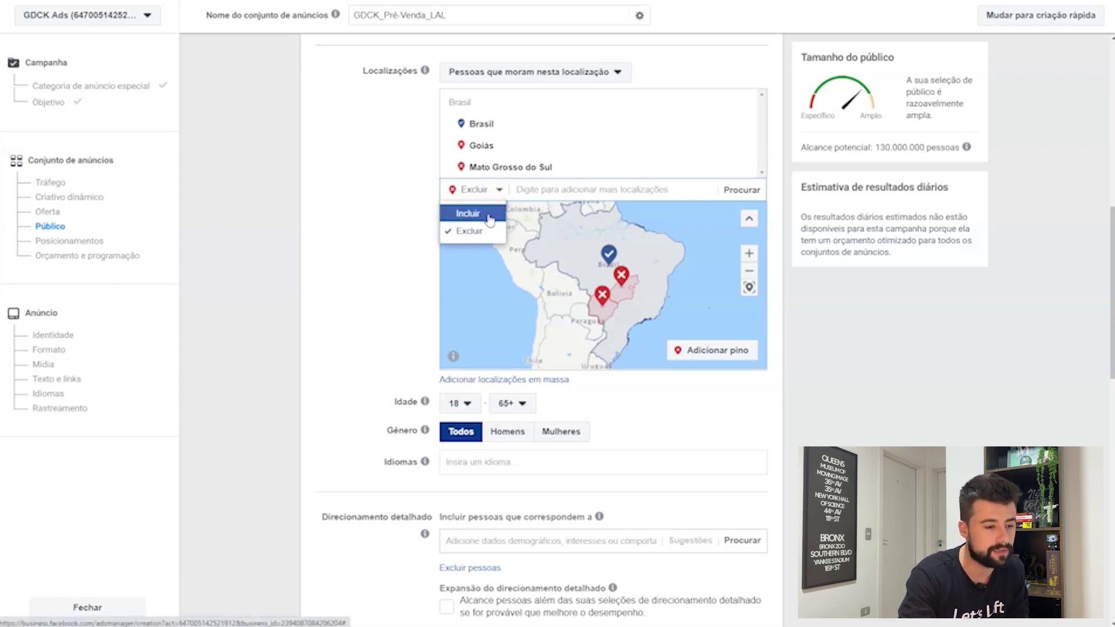
{"action": "left_click", "coordinate": [490, 214]}
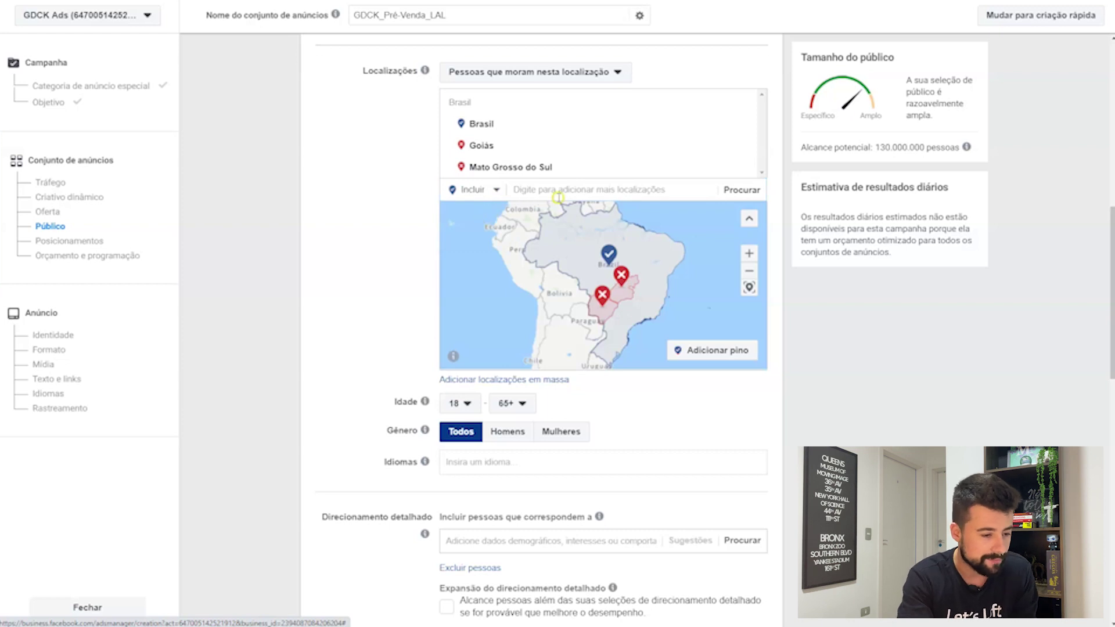
Step: Include Colômbia, then remove both the Brasil and Colômbia location groups
{"action": "left_click", "coordinate": [557, 190]}
{"action": "type", "text": "colombia"}
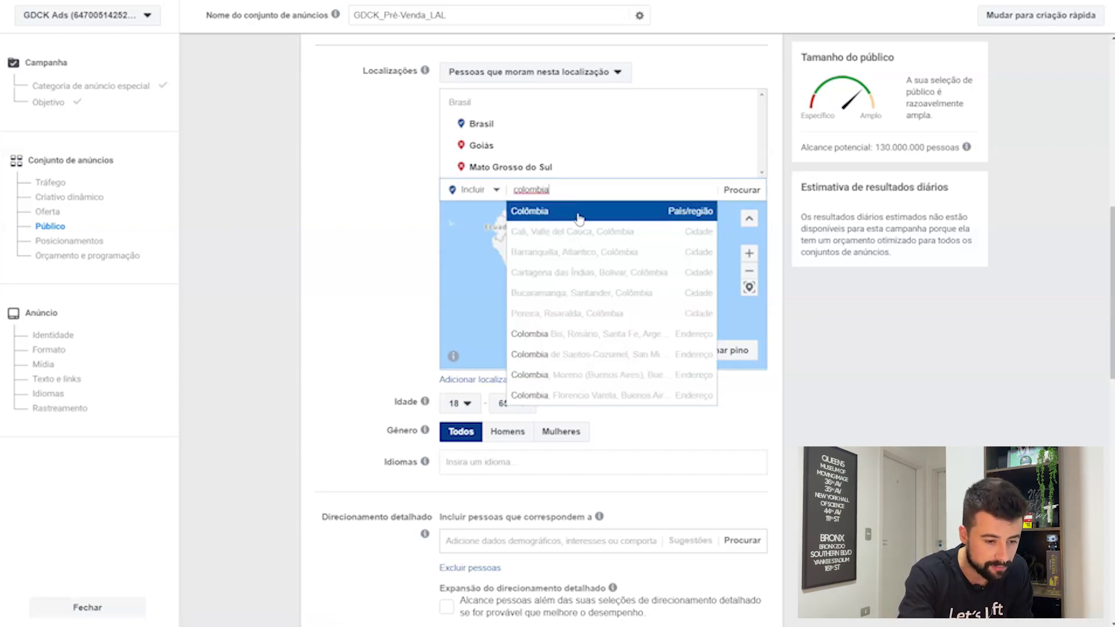
{"action": "left_click", "coordinate": [578, 218]}
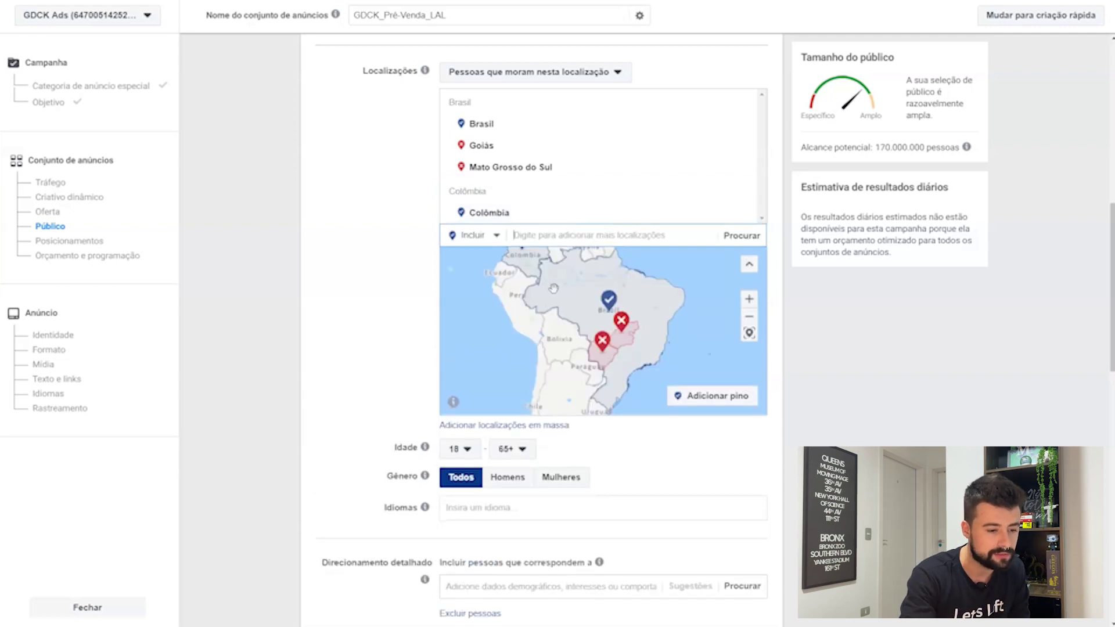
{"action": "left_click_drag", "start_coordinate": [554, 288], "coordinate": [574, 318]}
{"action": "scroll", "coordinate": [576, 327], "scroll_direction": "down", "scroll_amount": 1}
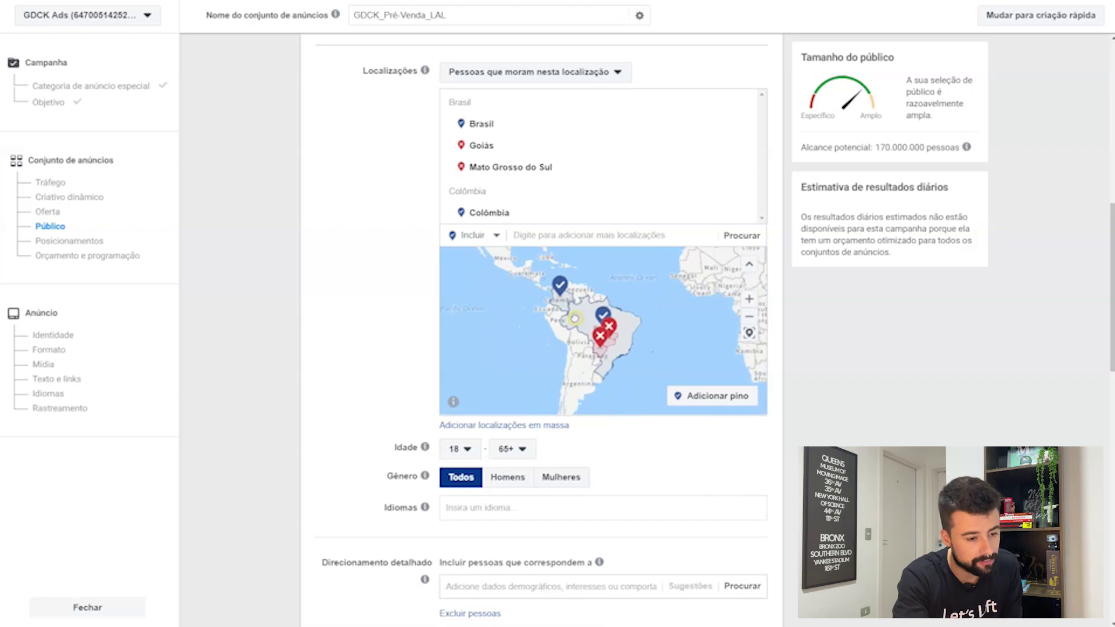
{"action": "scroll", "coordinate": [574, 318], "scroll_direction": "up", "scroll_amount": 1}
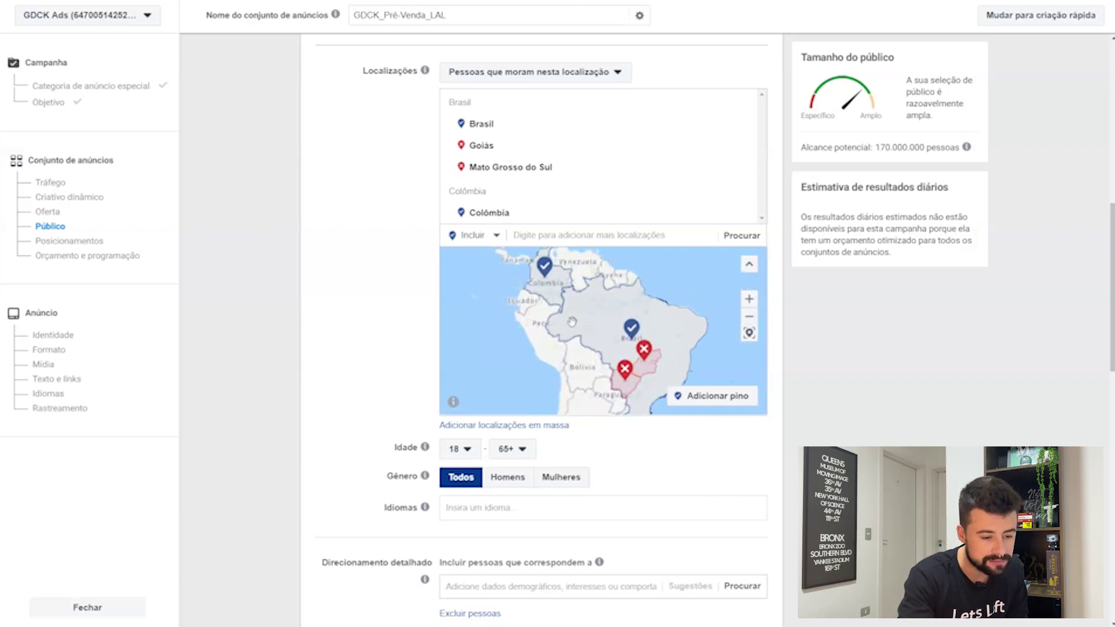
{"action": "left_click", "coordinate": [744, 103]}
{"action": "left_click", "coordinate": [743, 103]}
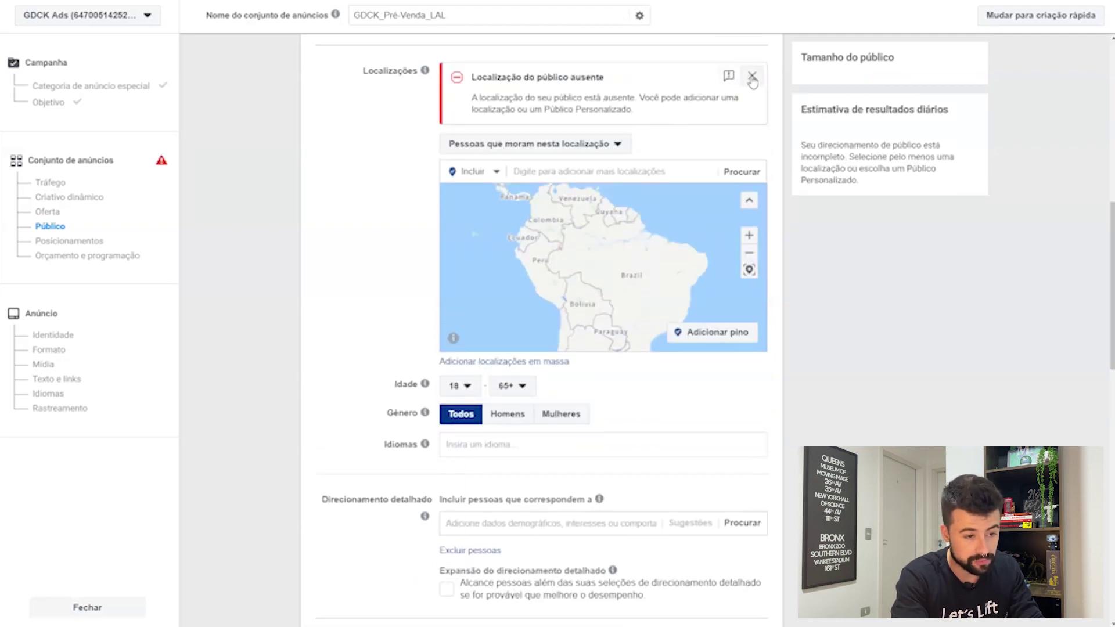
Step: Dismiss the missing-location warning, include 'Paraná, Brasil' and centre the map on Paraná
{"action": "left_click", "coordinate": [751, 76]}
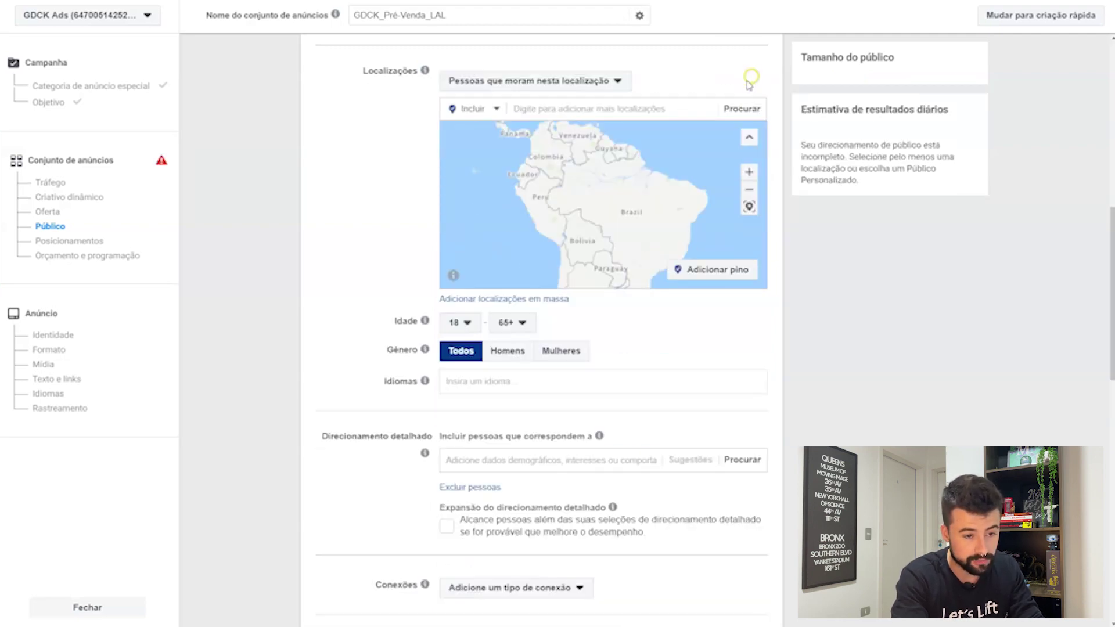
{"action": "left_click", "coordinate": [640, 108]}
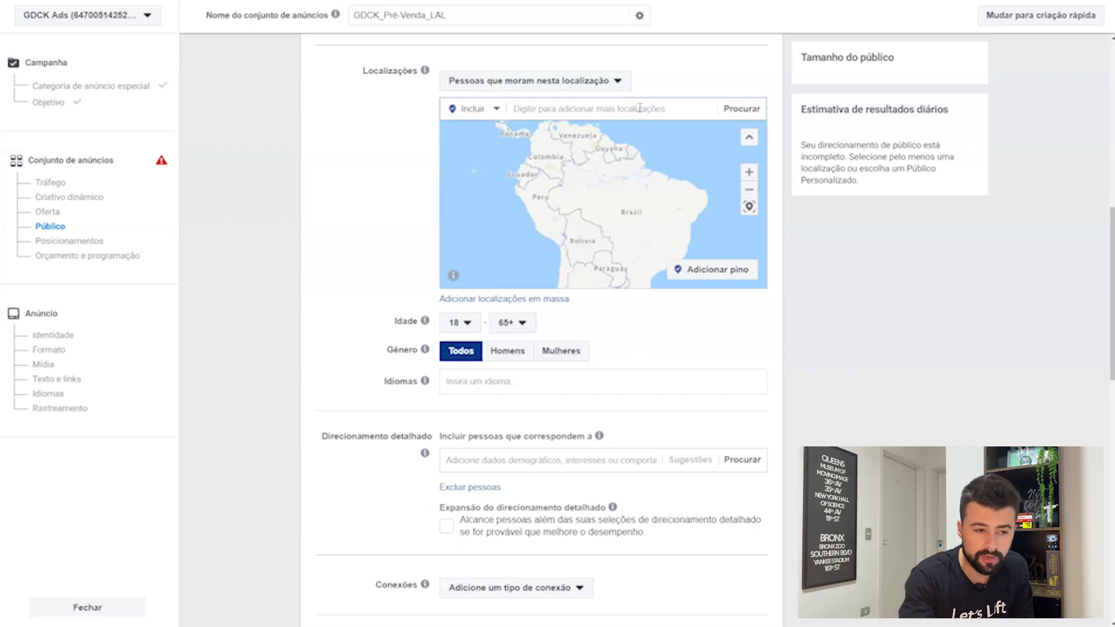
{"action": "type", "text": "parana"}
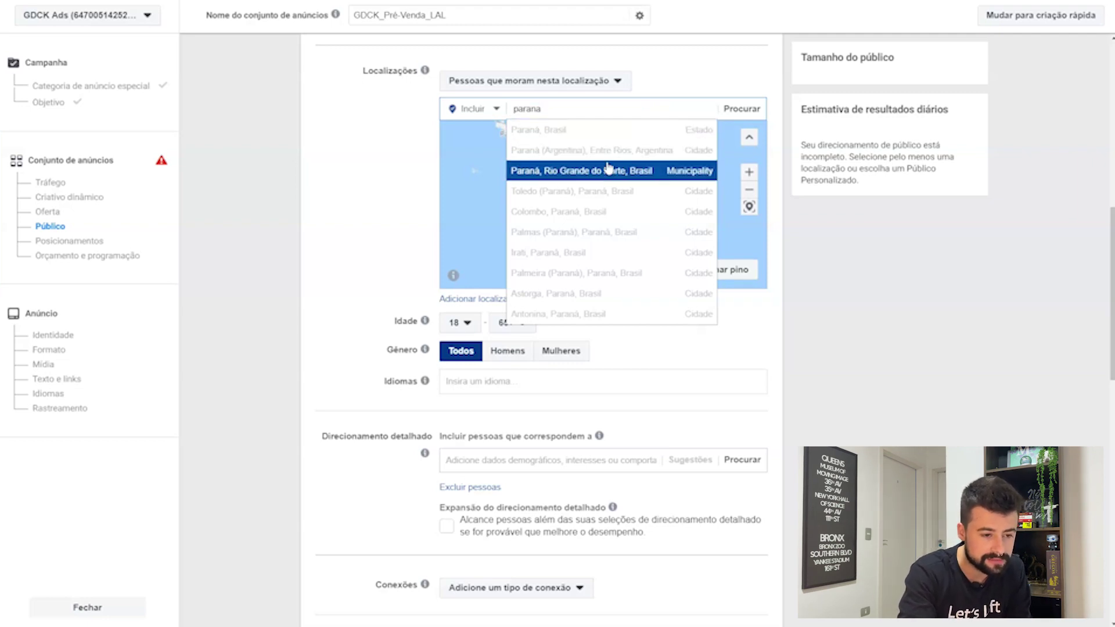
{"action": "left_click", "coordinate": [617, 130]}
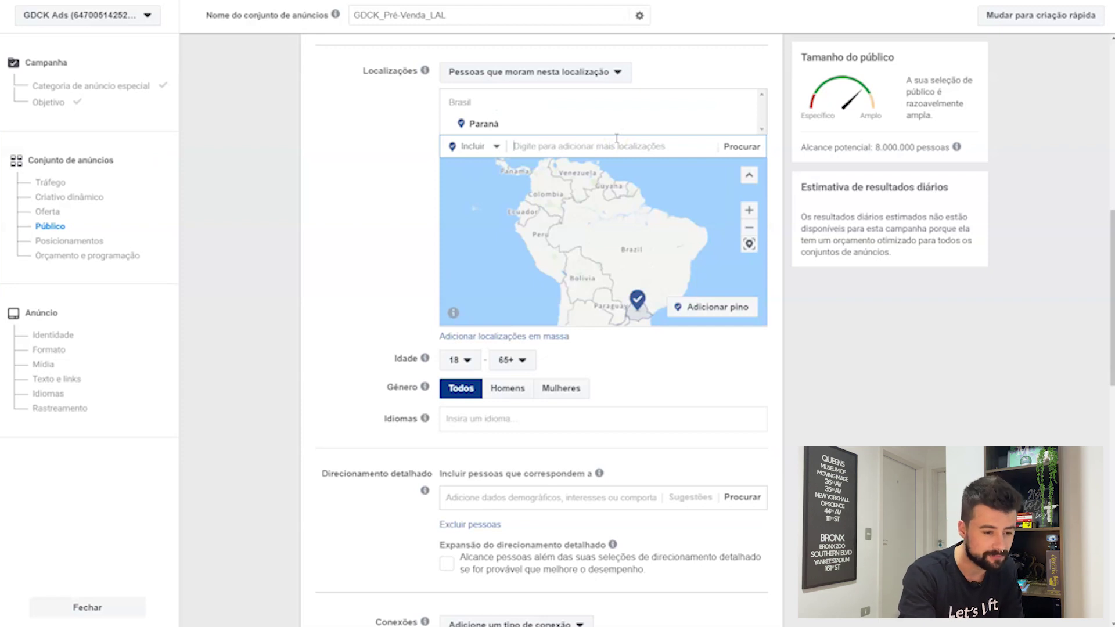
{"action": "left_click_drag", "start_coordinate": [610, 239], "coordinate": [608, 205]}
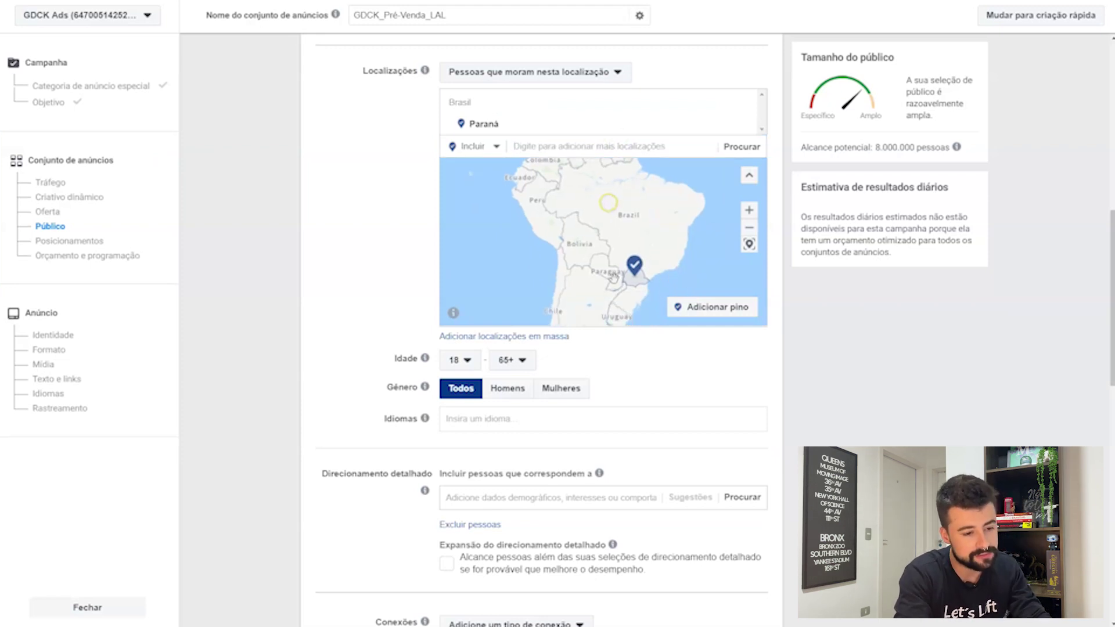
{"action": "scroll", "coordinate": [617, 286], "scroll_direction": "up", "scroll_amount": 1}
{"action": "left_click_drag", "start_coordinate": [617, 286], "coordinate": [587, 259]}
{"action": "scroll", "coordinate": [605, 260], "scroll_direction": "up", "scroll_amount": 1}
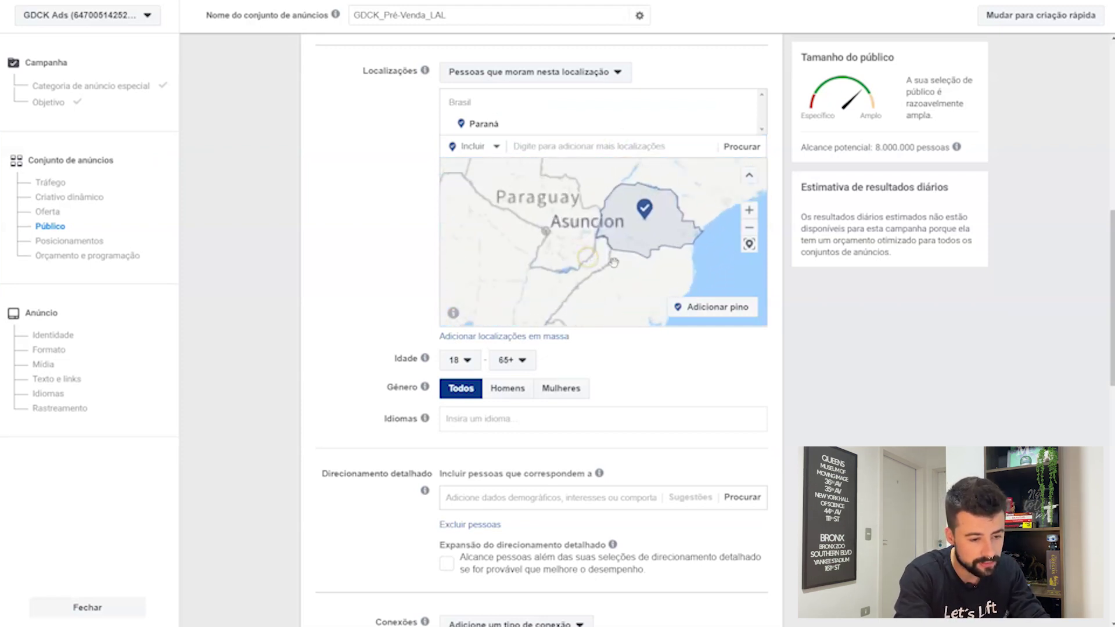
{"action": "scroll", "coordinate": [680, 261], "scroll_direction": "up", "scroll_amount": 2}
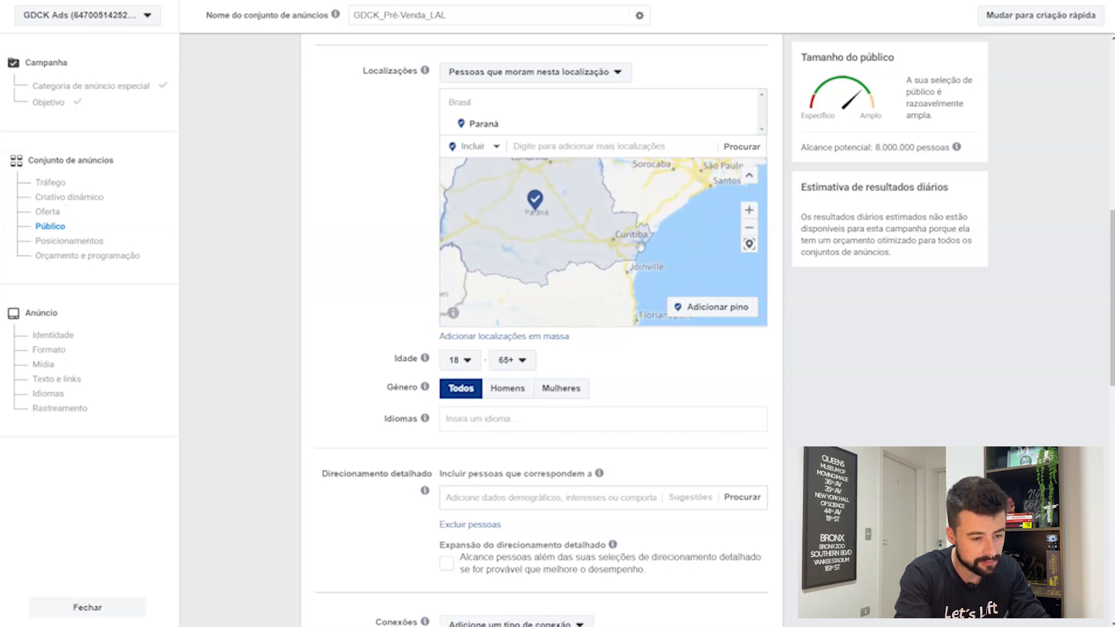
{"action": "left_click_drag", "start_coordinate": [676, 270], "coordinate": [693, 265]}
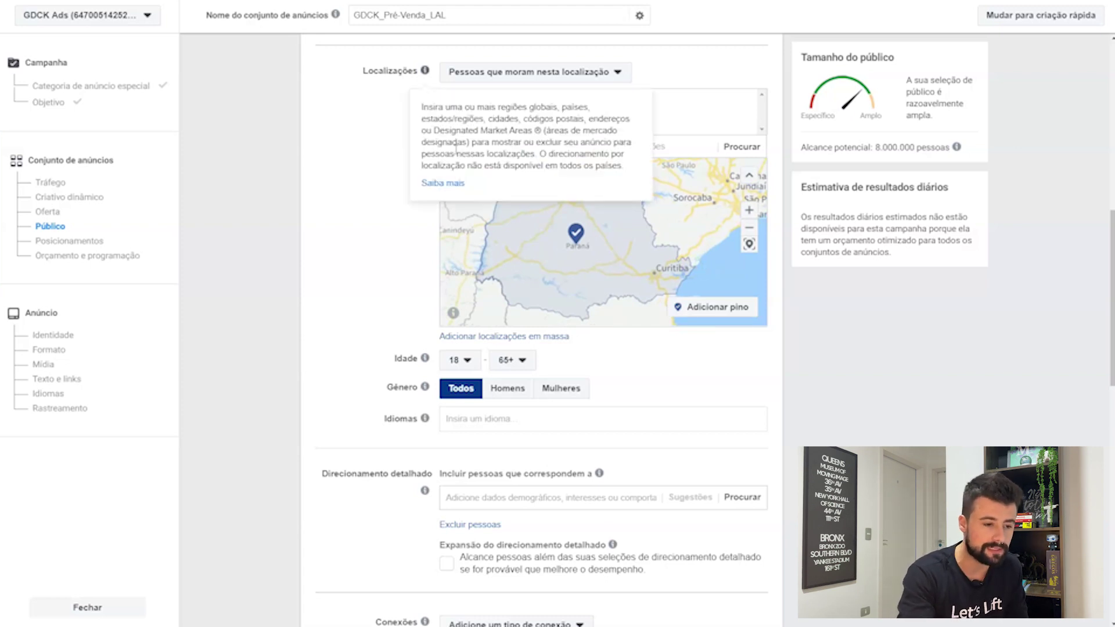
Step: Switch to Excluir and exclude 'Londrina, Paraná, Brasil' at its default 40 km radius
{"action": "left_click", "coordinate": [472, 147]}
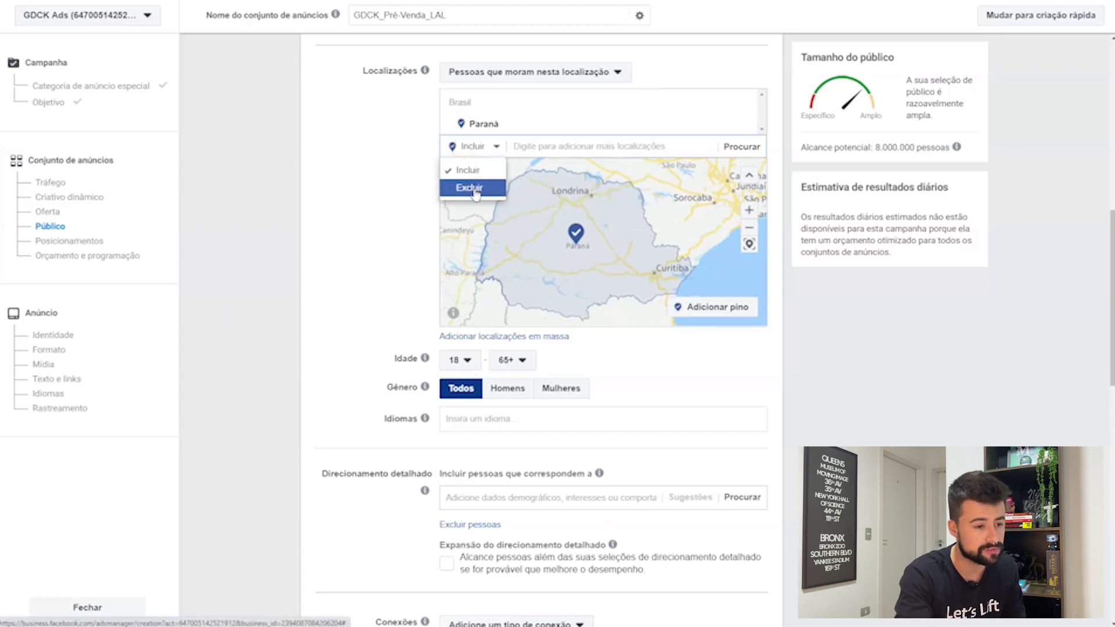
{"action": "left_click", "coordinate": [472, 188]}
{"action": "type", "text": "londrina"}
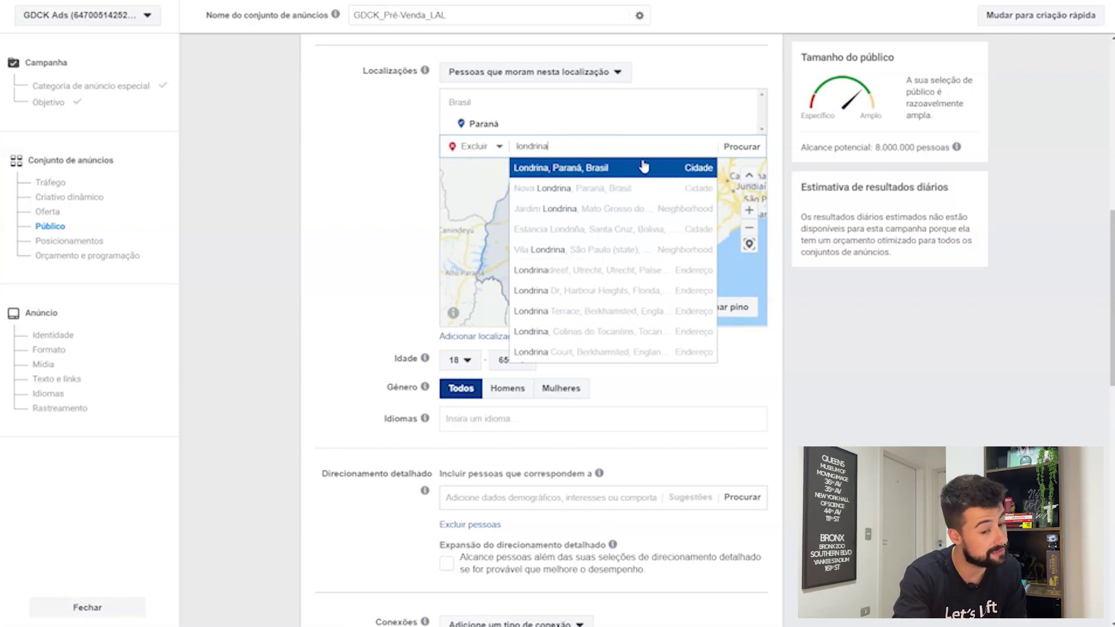
{"action": "left_click", "coordinate": [644, 168]}
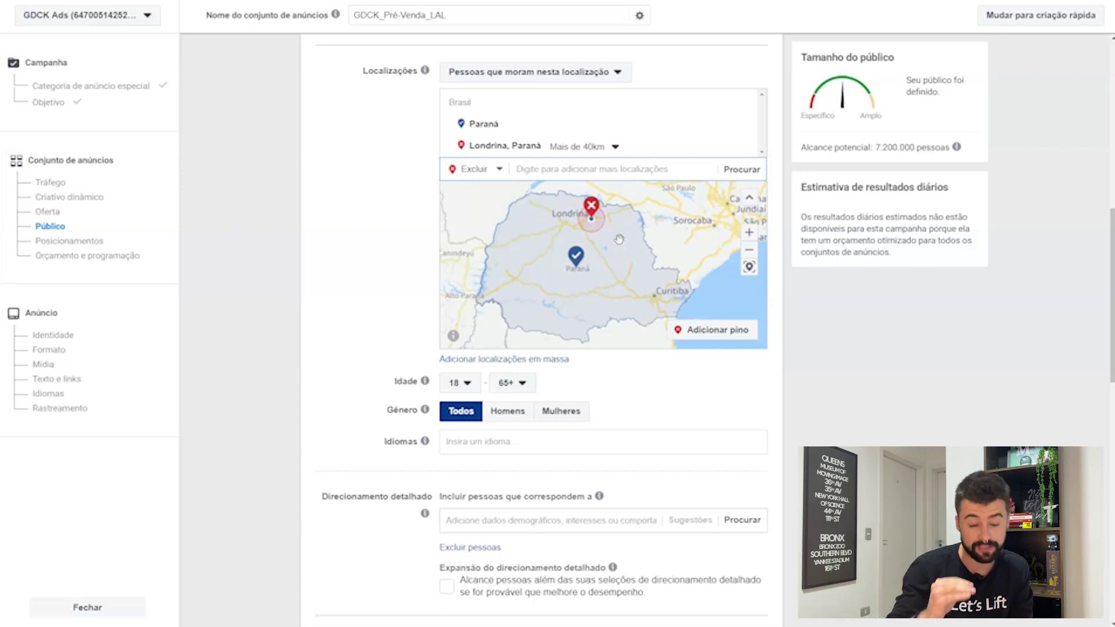
Step: Shrink the Londrina exclusion radius to 17 km
{"action": "left_click_drag", "start_coordinate": [619, 239], "coordinate": [650, 237]}
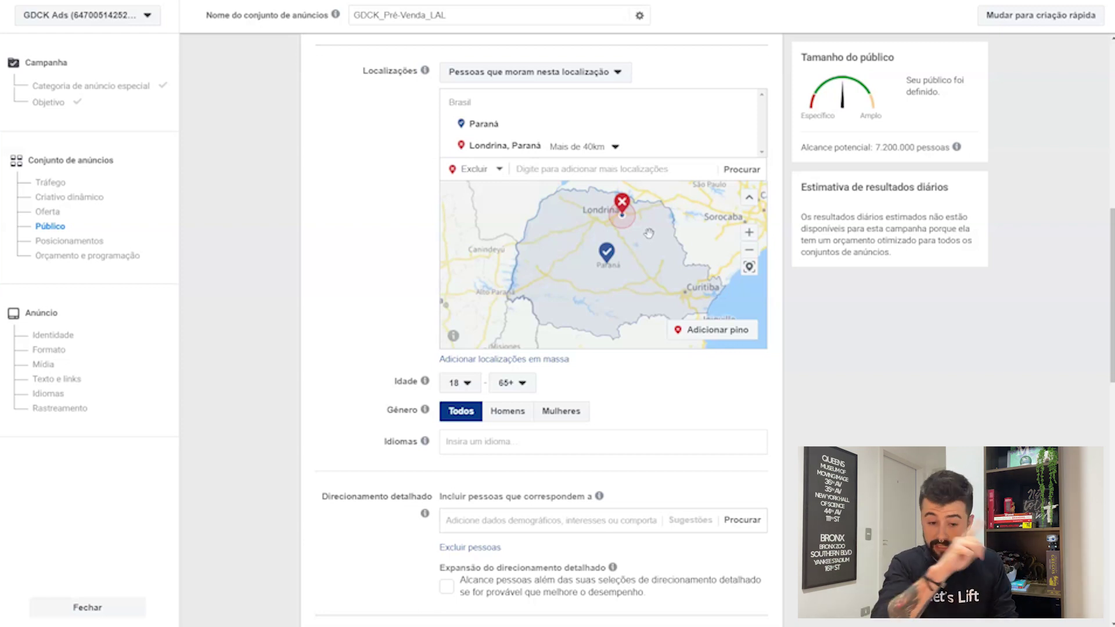
{"action": "scroll", "coordinate": [649, 233], "scroll_direction": "up", "scroll_amount": 1}
{"action": "left_click_drag", "start_coordinate": [646, 234], "coordinate": [645, 271]}
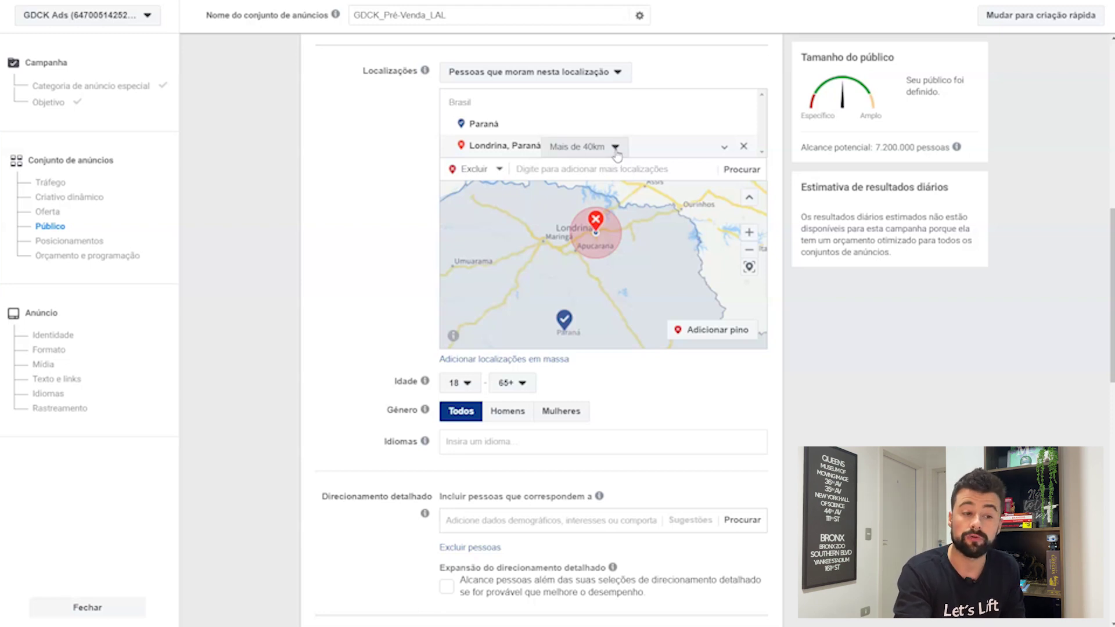
{"action": "scroll", "coordinate": [642, 224], "scroll_direction": "up", "scroll_amount": 4}
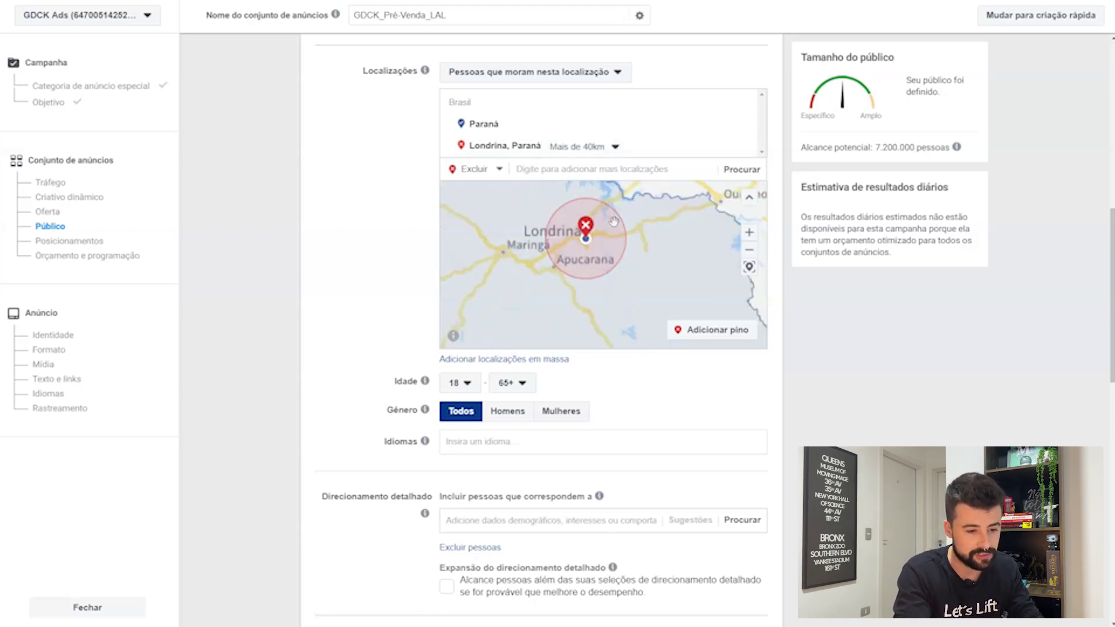
{"action": "left_click_drag", "start_coordinate": [646, 231], "coordinate": [670, 216]}
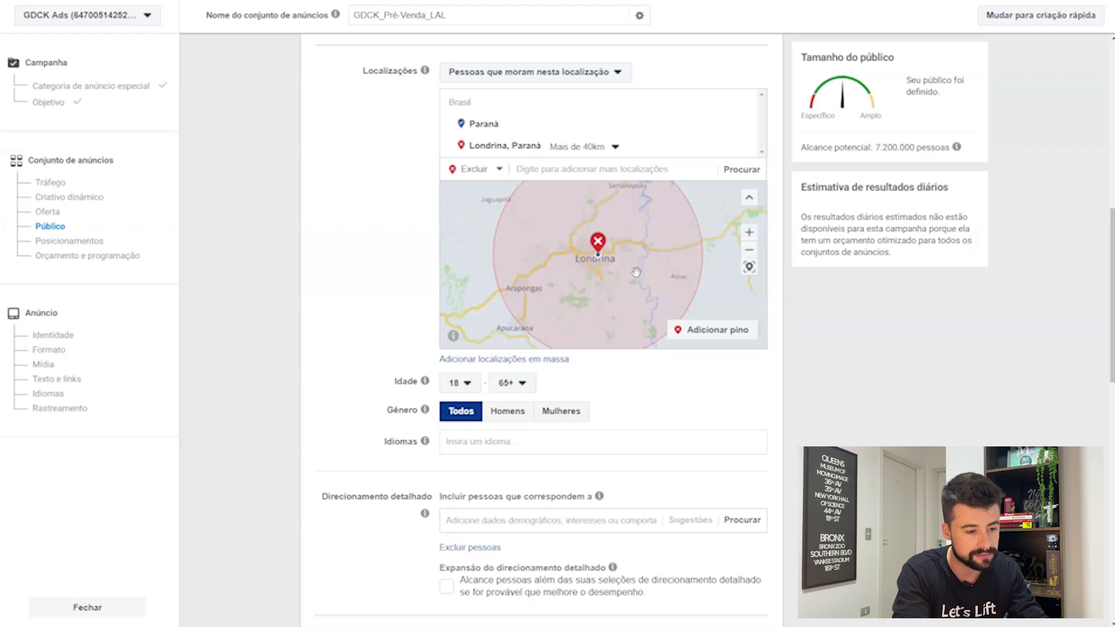
{"action": "left_click_drag", "start_coordinate": [637, 272], "coordinate": [634, 280]}
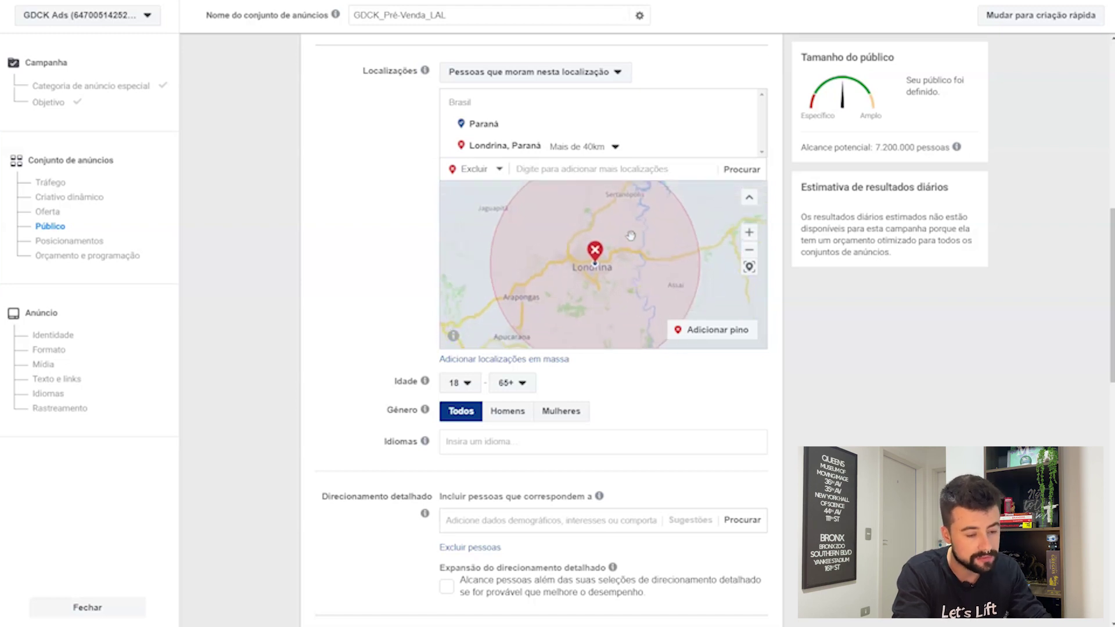
{"action": "left_click", "coordinate": [750, 250]}
{"action": "left_click", "coordinate": [749, 250]}
{"action": "left_click", "coordinate": [750, 250]}
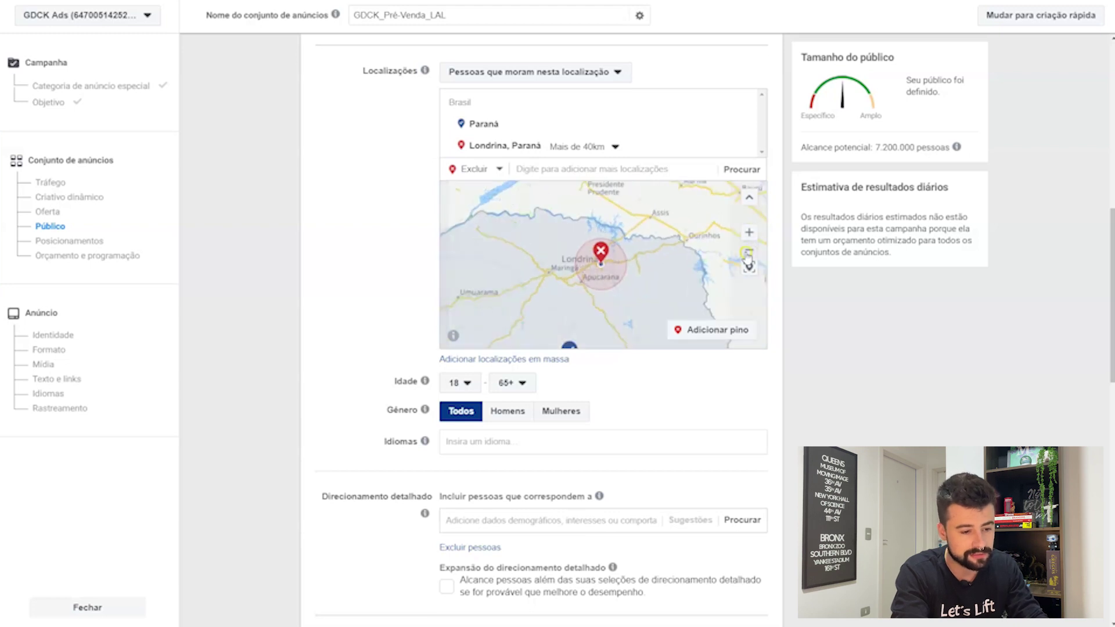
{"action": "left_click", "coordinate": [749, 251]}
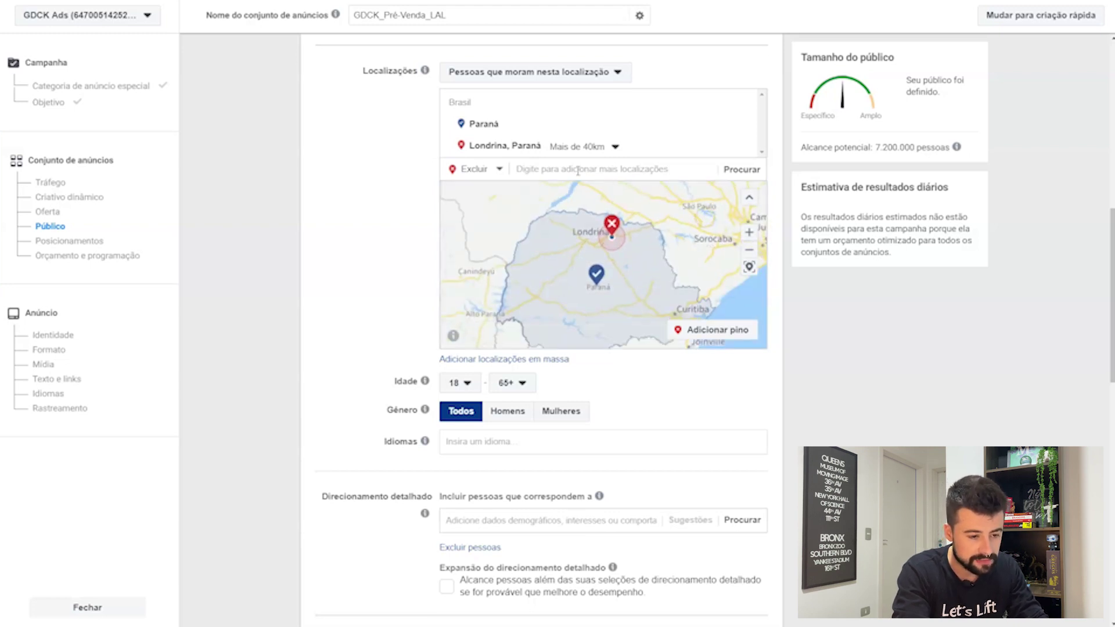
{"action": "left_click", "coordinate": [613, 152]}
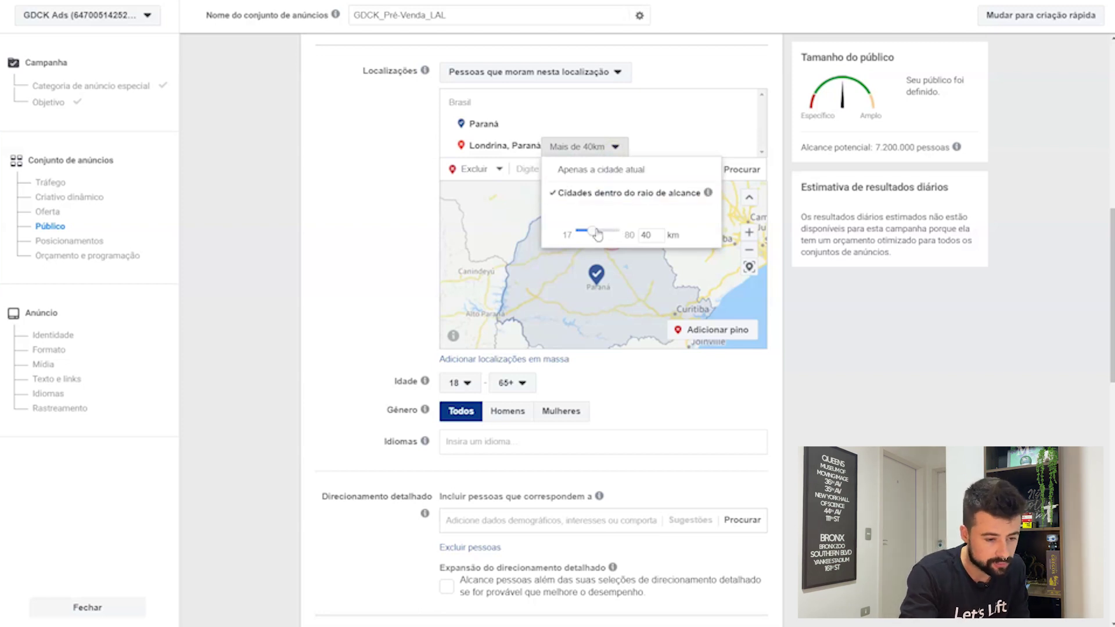
{"action": "left_click_drag", "start_coordinate": [597, 234], "coordinate": [584, 233]}
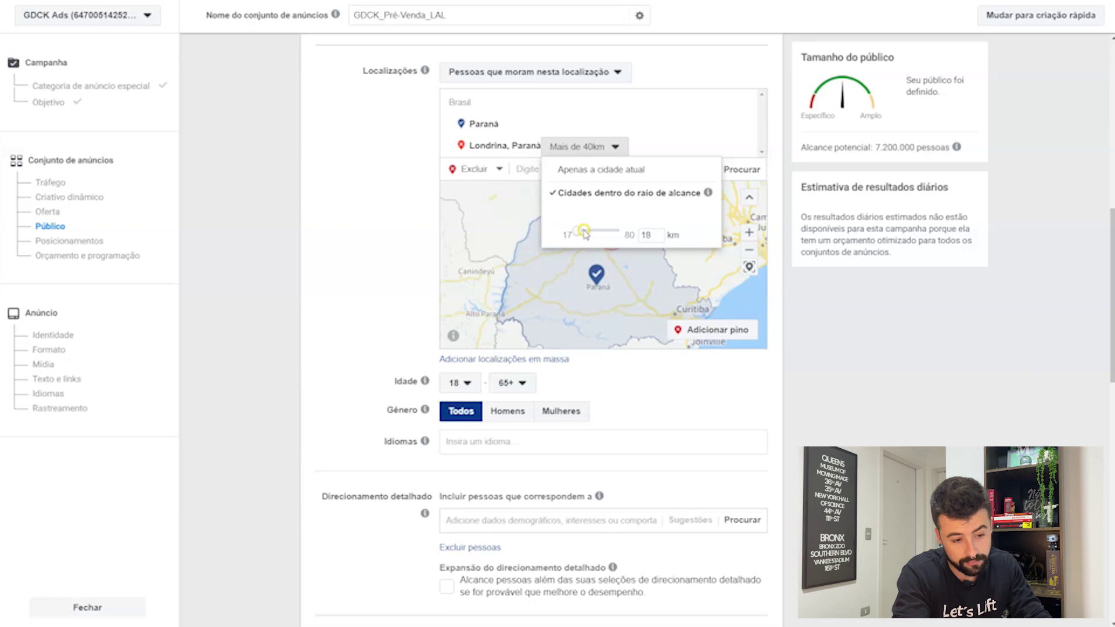
{"action": "left_click_drag", "start_coordinate": [584, 233], "coordinate": [579, 234]}
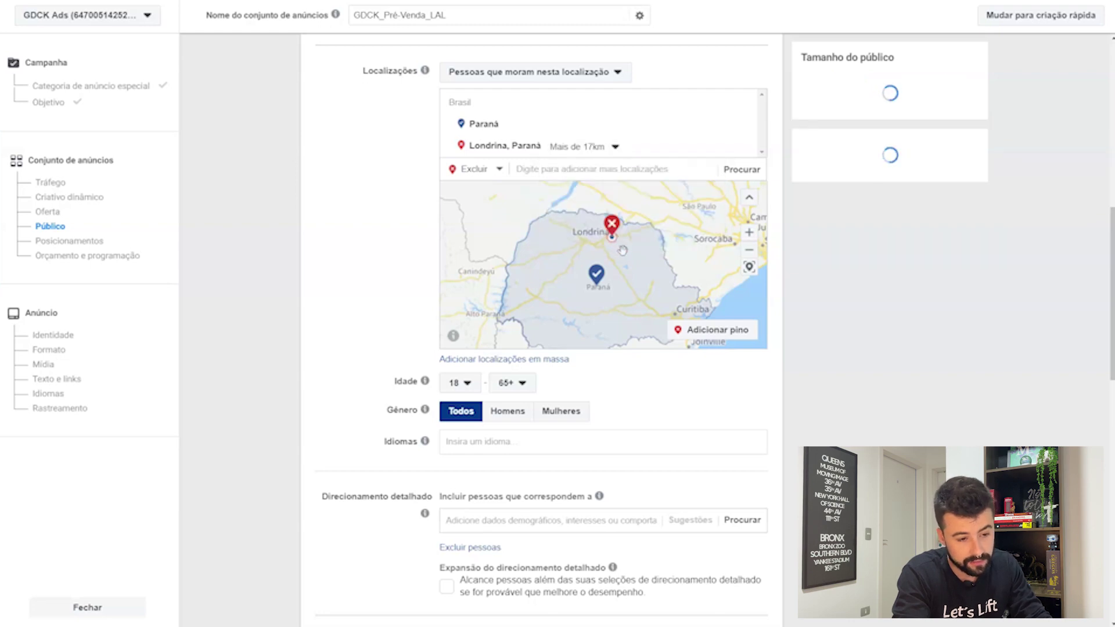
Step: Change the Londrina exclusion to 'Apenas a cidade atual', with no radius
{"action": "scroll", "coordinate": [616, 241], "scroll_direction": "up", "scroll_amount": 2}
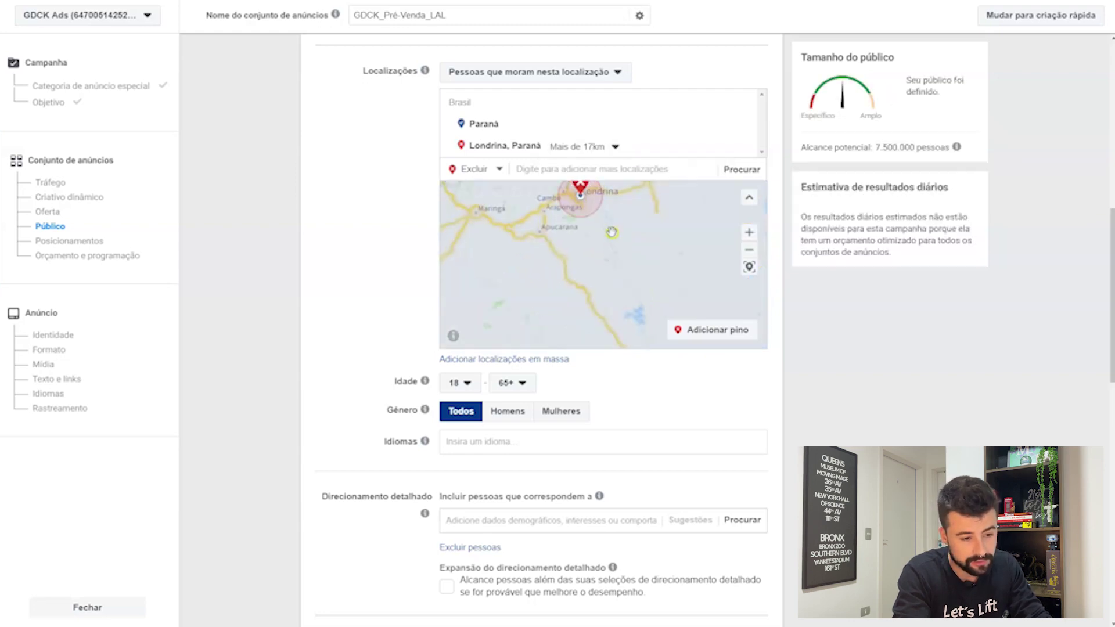
{"action": "left_click_drag", "start_coordinate": [611, 232], "coordinate": [632, 297]}
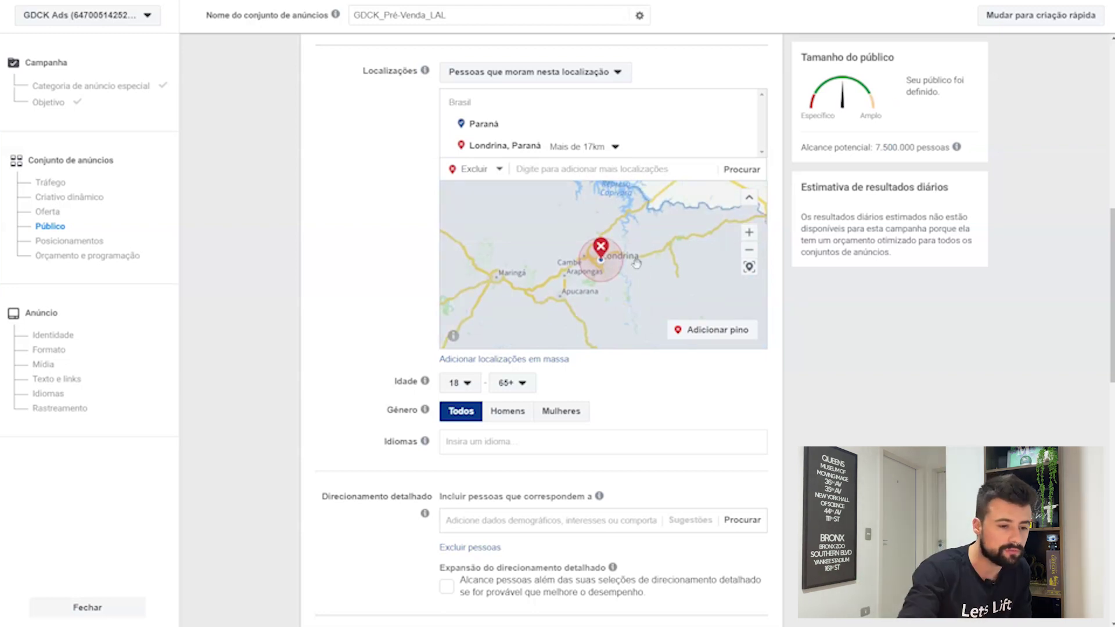
{"action": "left_click", "coordinate": [602, 152]}
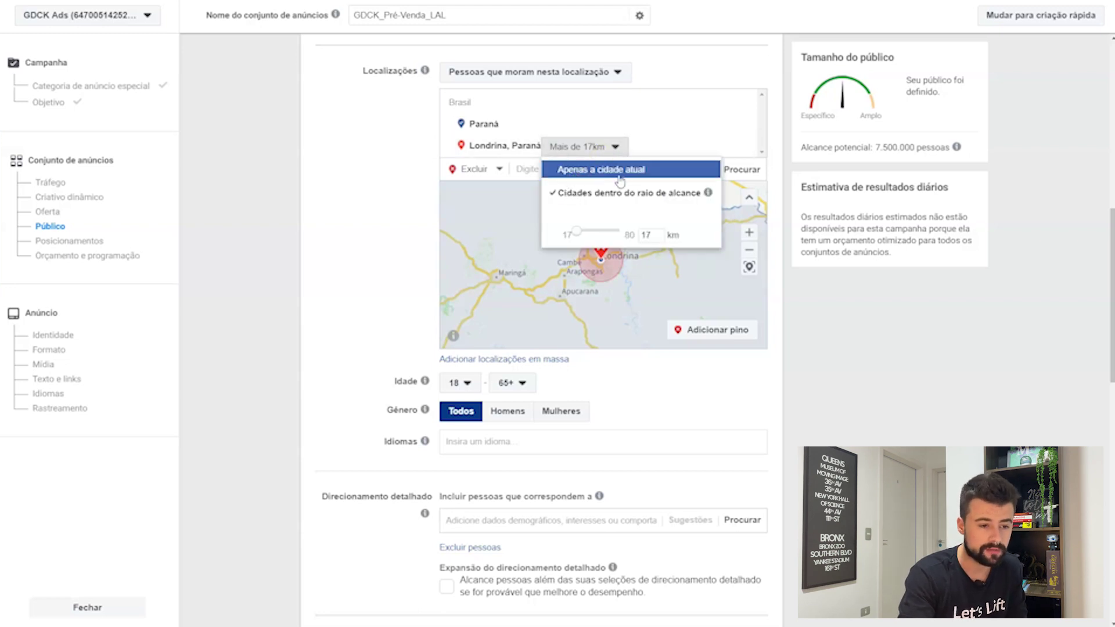
{"action": "left_click", "coordinate": [619, 177]}
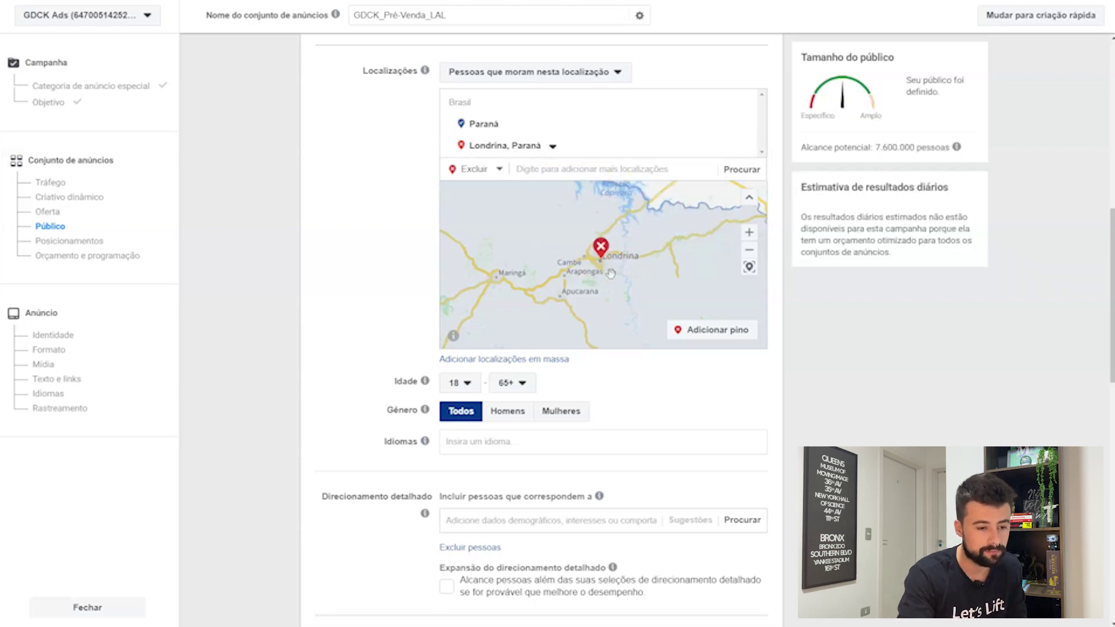
Step: Exclude 'Maringá, Paraná, Brasil' limited to 'Apenas a cidade atual'
{"action": "left_click", "coordinate": [613, 170]}
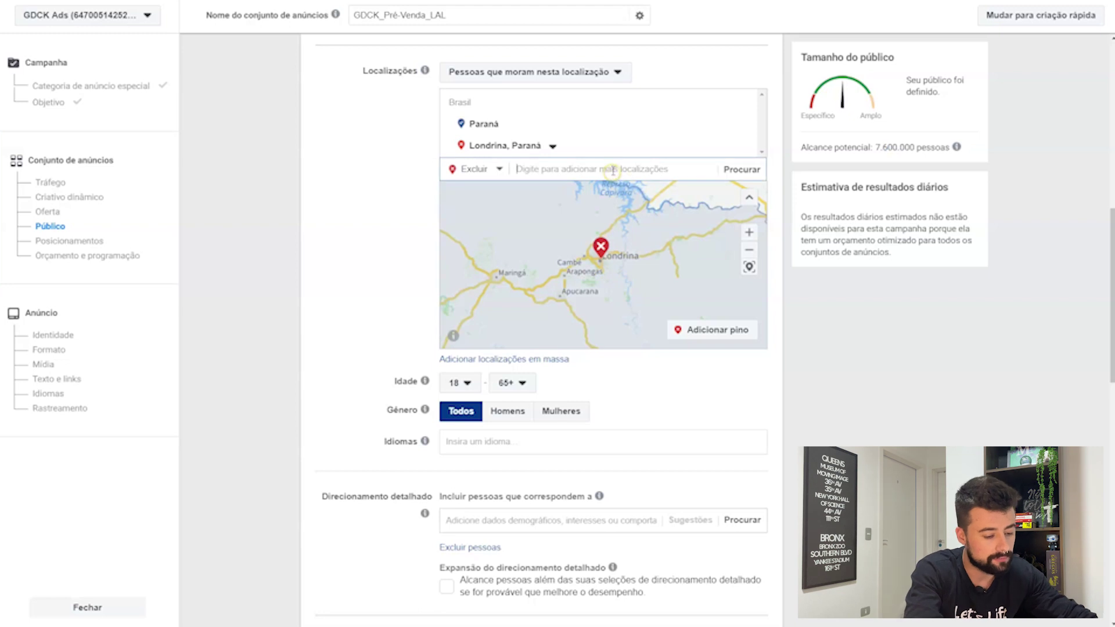
{"action": "type", "text": "maringá"}
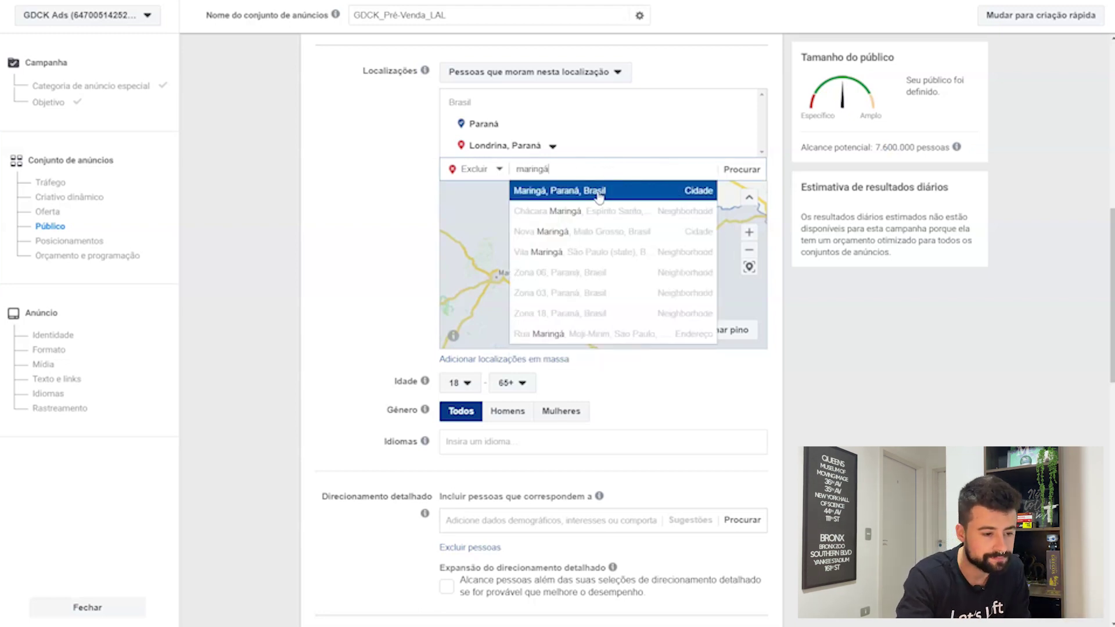
{"action": "left_click", "coordinate": [599, 196]}
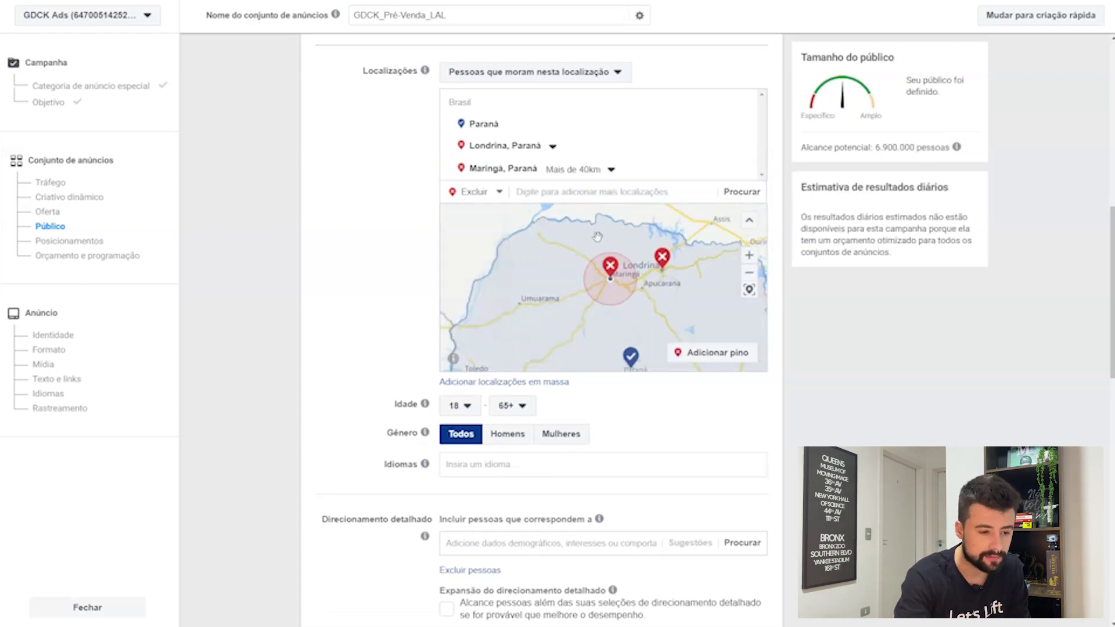
{"action": "left_click", "coordinate": [583, 170]}
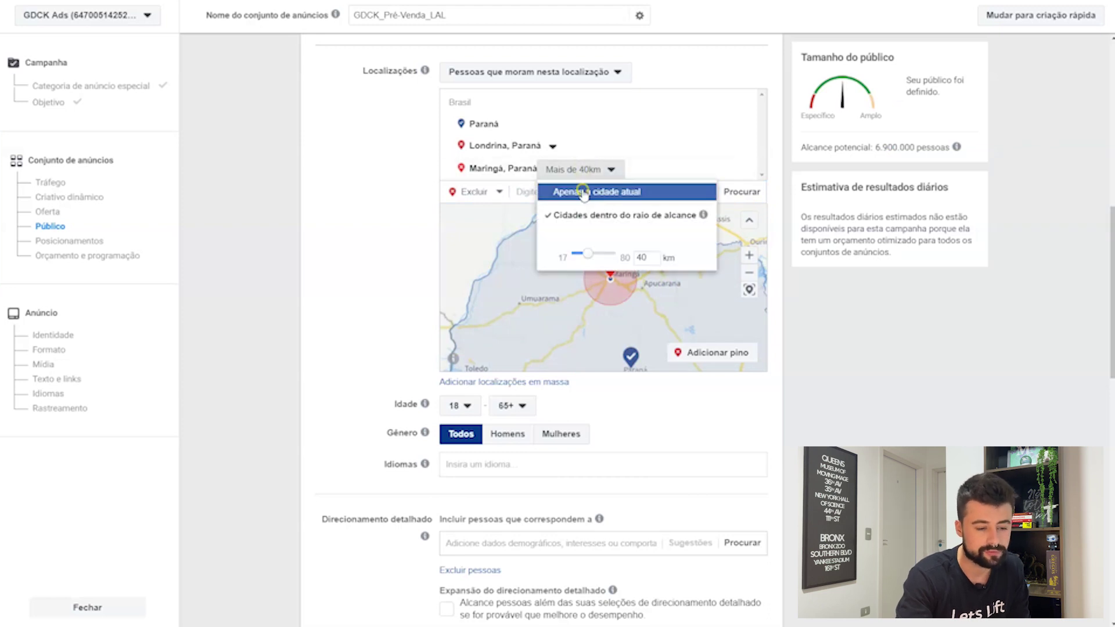
{"action": "left_click", "coordinate": [583, 194]}
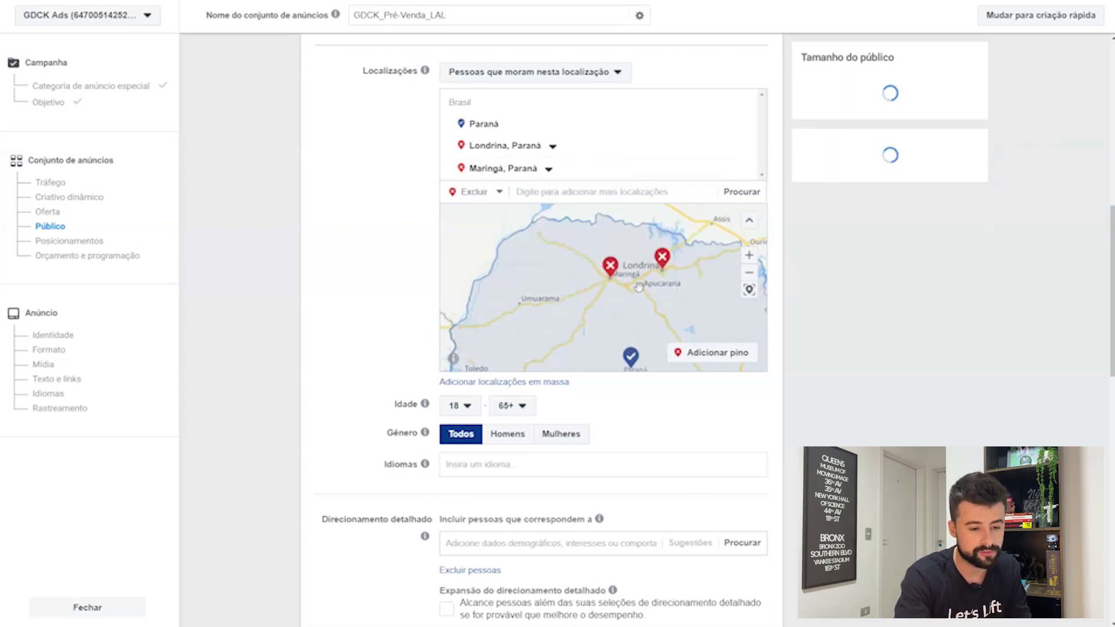
{"action": "scroll", "coordinate": [634, 297], "scroll_direction": "down", "scroll_amount": 4}
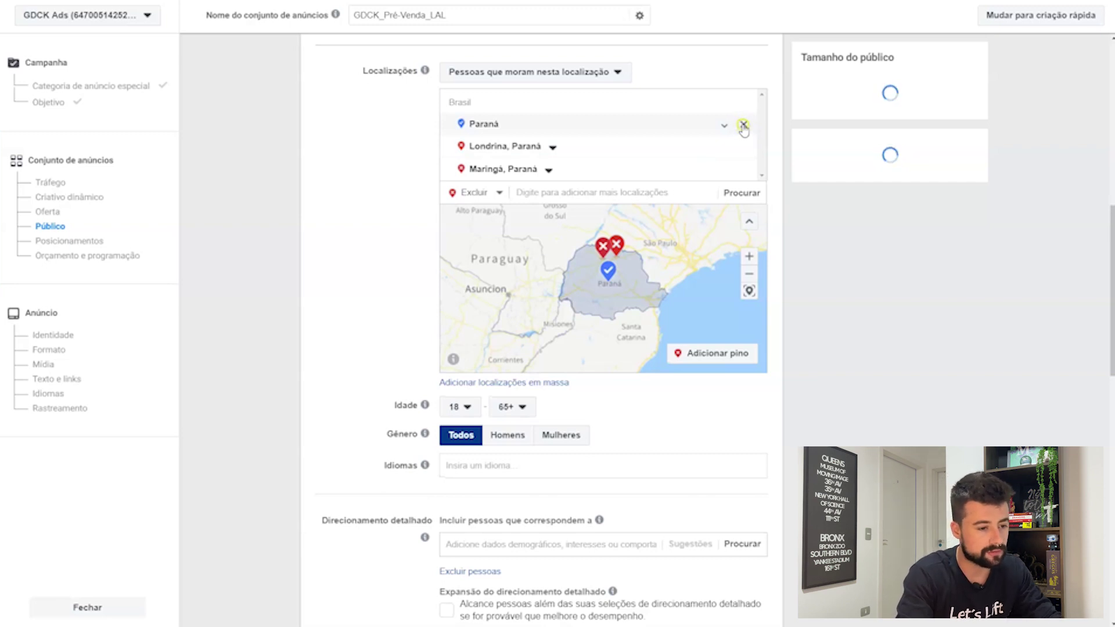
Step: Remove Paraná, switch back to Incluir and add 'Curitiba, Paraná, Brasil' at 40 km
{"action": "left_click", "coordinate": [743, 125]}
{"action": "left_click", "coordinate": [496, 171]}
{"action": "left_click", "coordinate": [496, 195]}
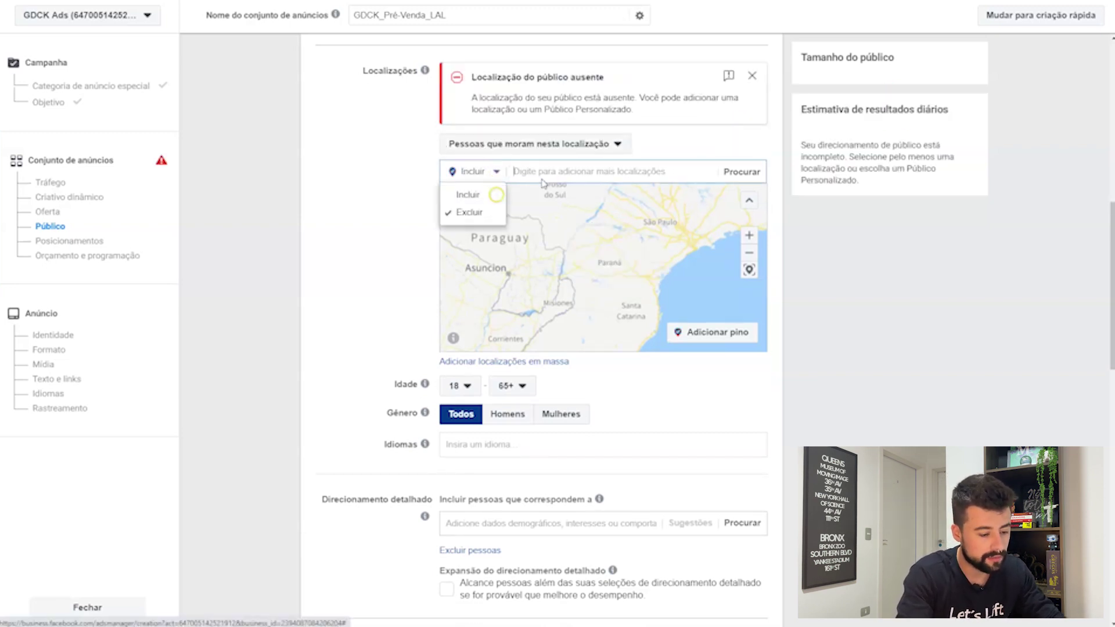
{"action": "type", "text": "curitiba"}
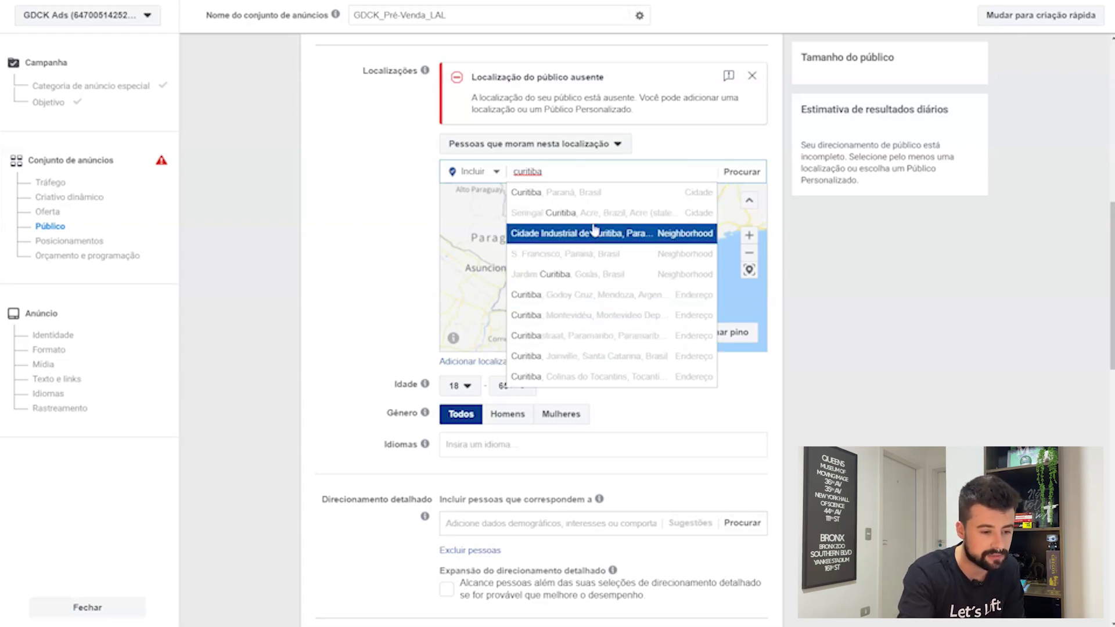
{"action": "left_click", "coordinate": [589, 189]}
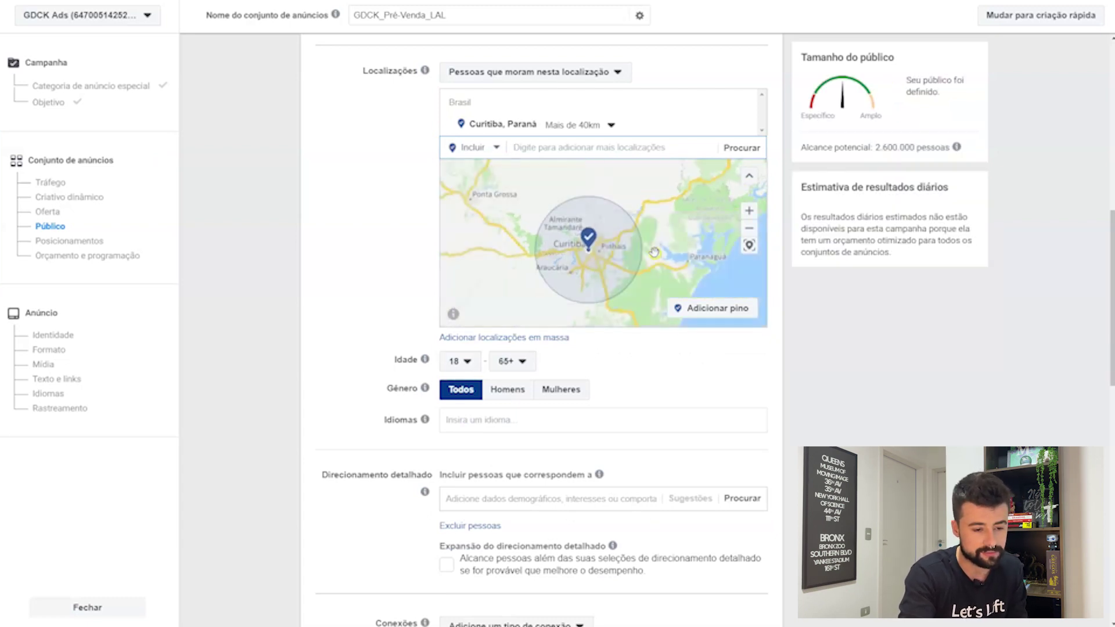
{"action": "left_click_drag", "start_coordinate": [655, 253], "coordinate": [671, 236]}
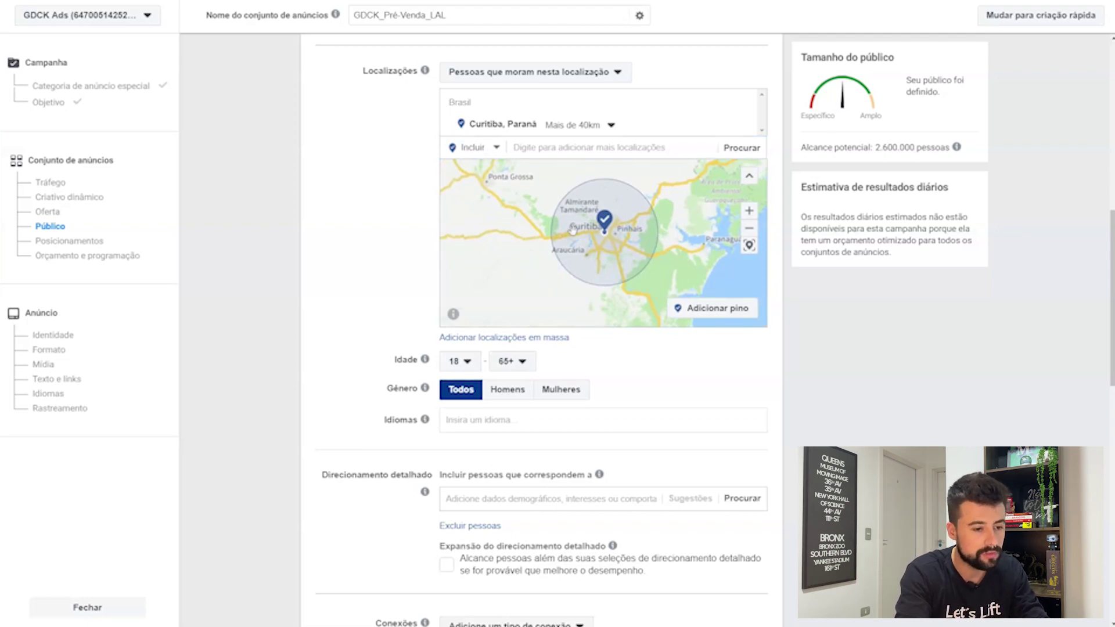
Step: Set the Curitiba radius slider down to 21 km
{"action": "left_click", "coordinate": [554, 127]}
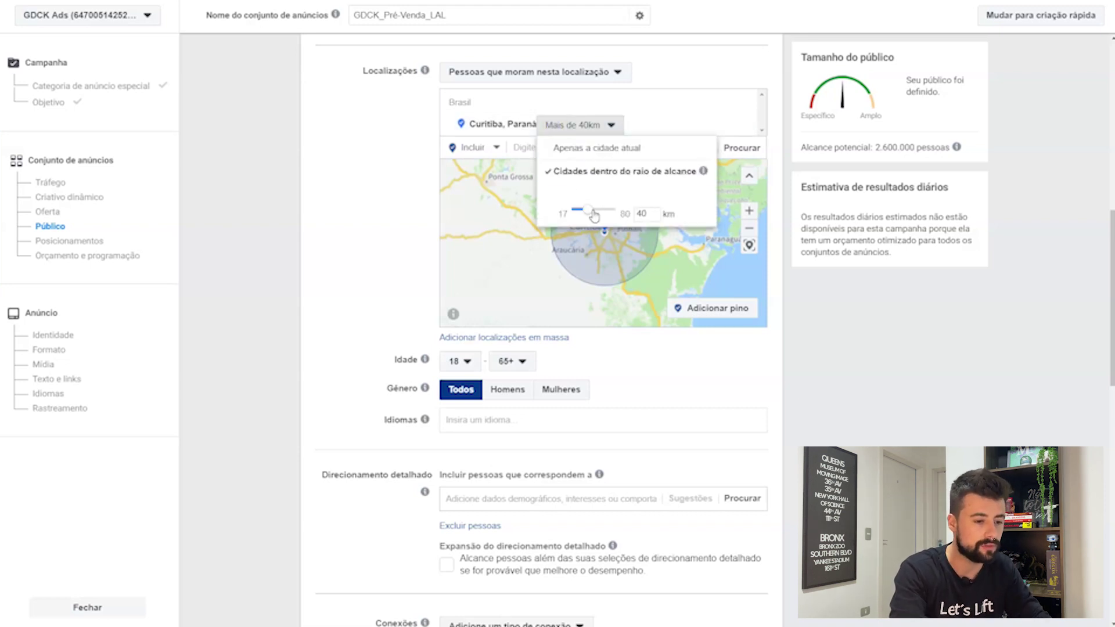
{"action": "left_click_drag", "start_coordinate": [594, 216], "coordinate": [613, 273]}
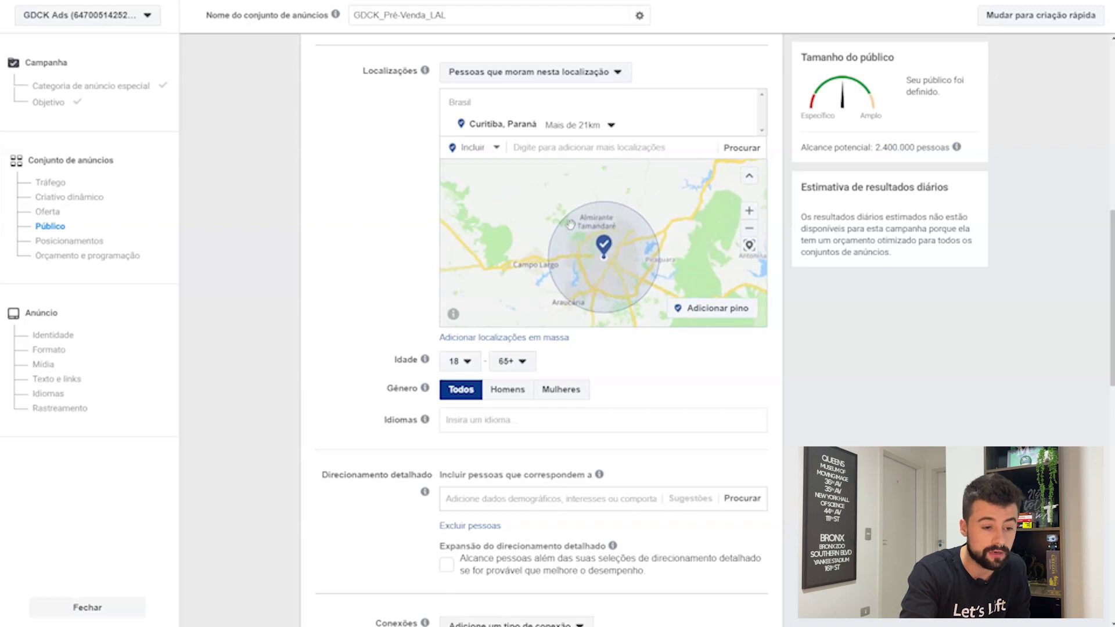
{"action": "scroll", "coordinate": [579, 262], "scroll_direction": "up", "scroll_amount": 1}
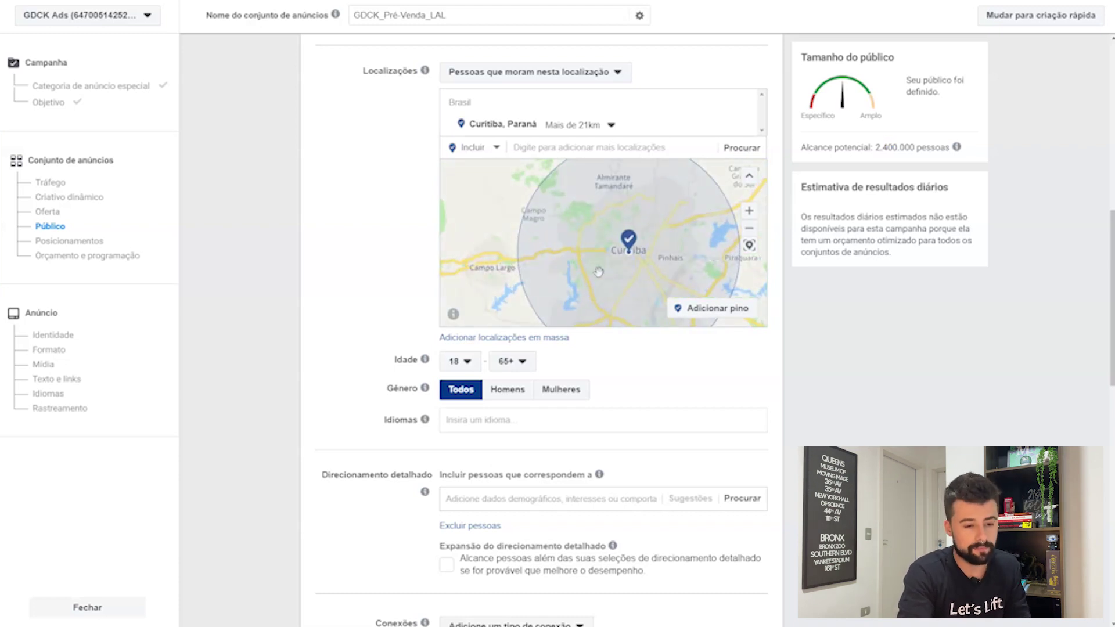
{"action": "scroll", "coordinate": [599, 273], "scroll_direction": "down", "scroll_amount": 1}
{"action": "left_click_drag", "start_coordinate": [602, 271], "coordinate": [608, 252]}
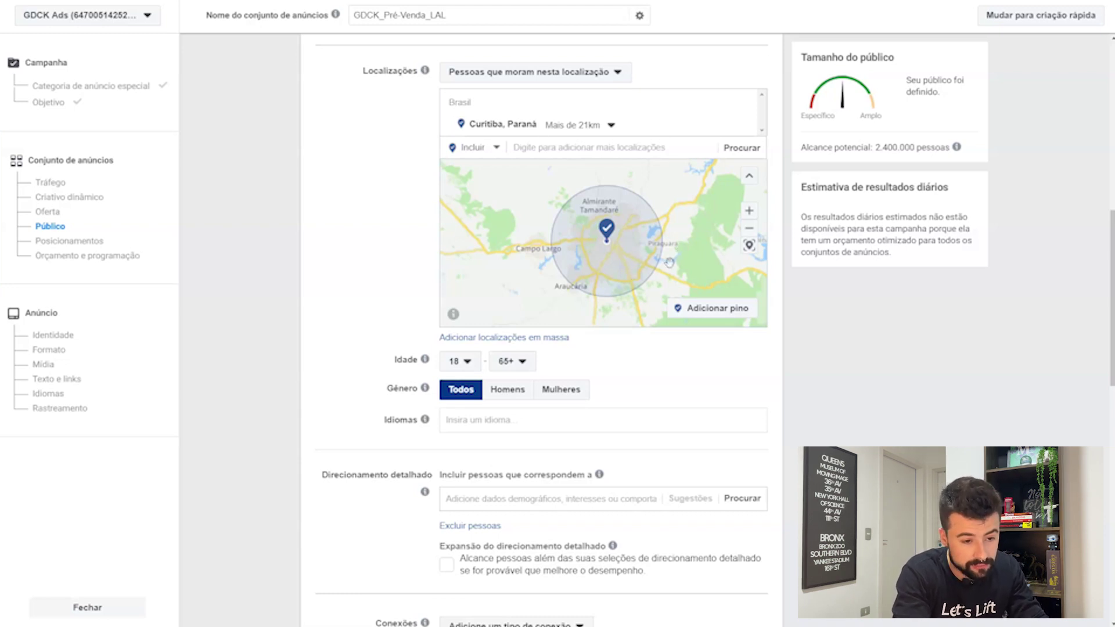
Step: Zoom and pan the map to centre on Curitiba and Pinhais
{"action": "scroll", "coordinate": [669, 262], "scroll_direction": "up", "scroll_amount": 3}
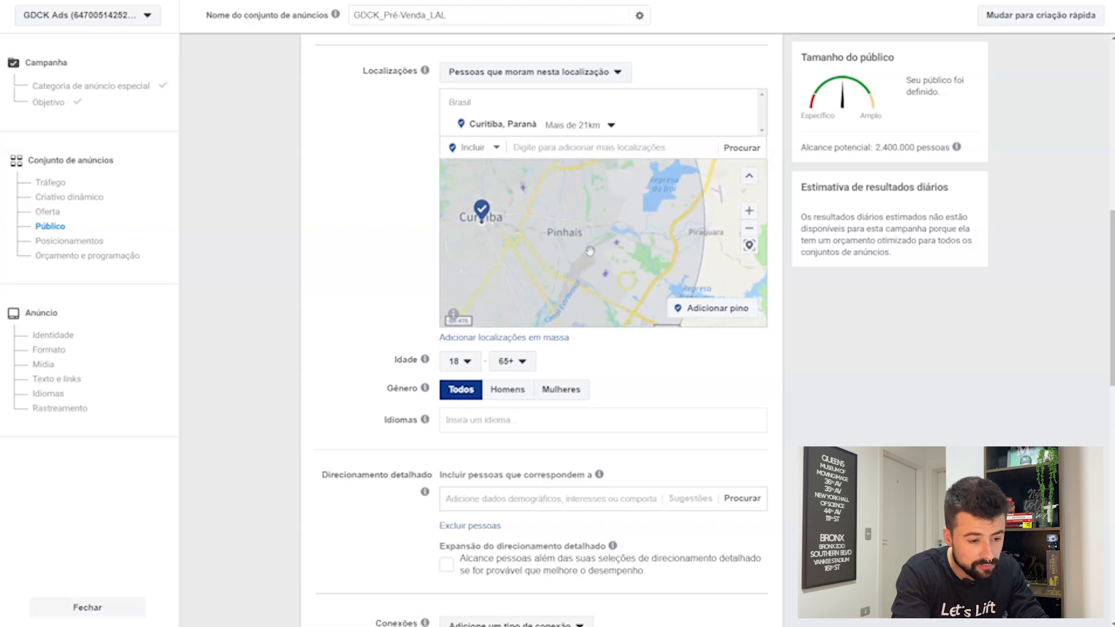
{"action": "scroll", "coordinate": [589, 251], "scroll_direction": "up", "scroll_amount": 2}
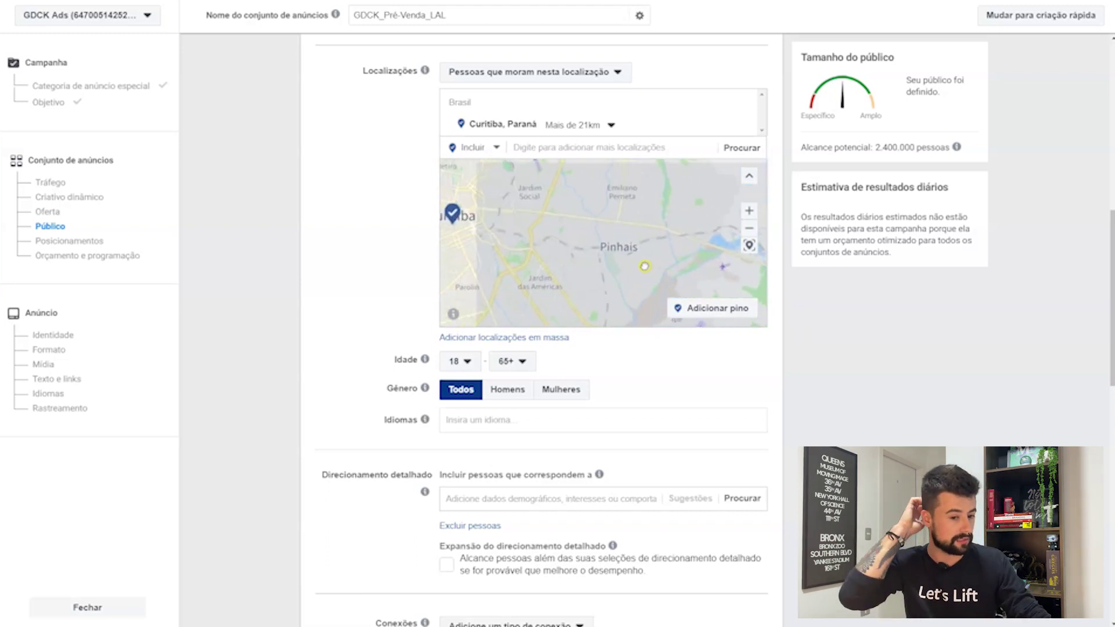
{"action": "left_click_drag", "start_coordinate": [645, 266], "coordinate": [641, 256]}
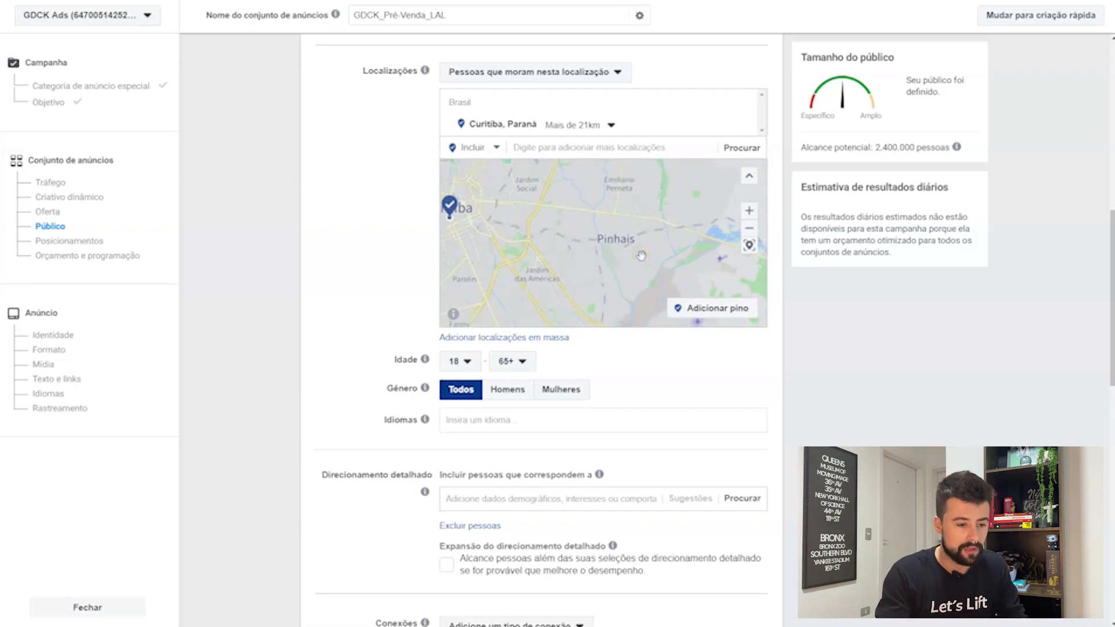
{"action": "left_click_drag", "start_coordinate": [606, 249], "coordinate": [656, 264]}
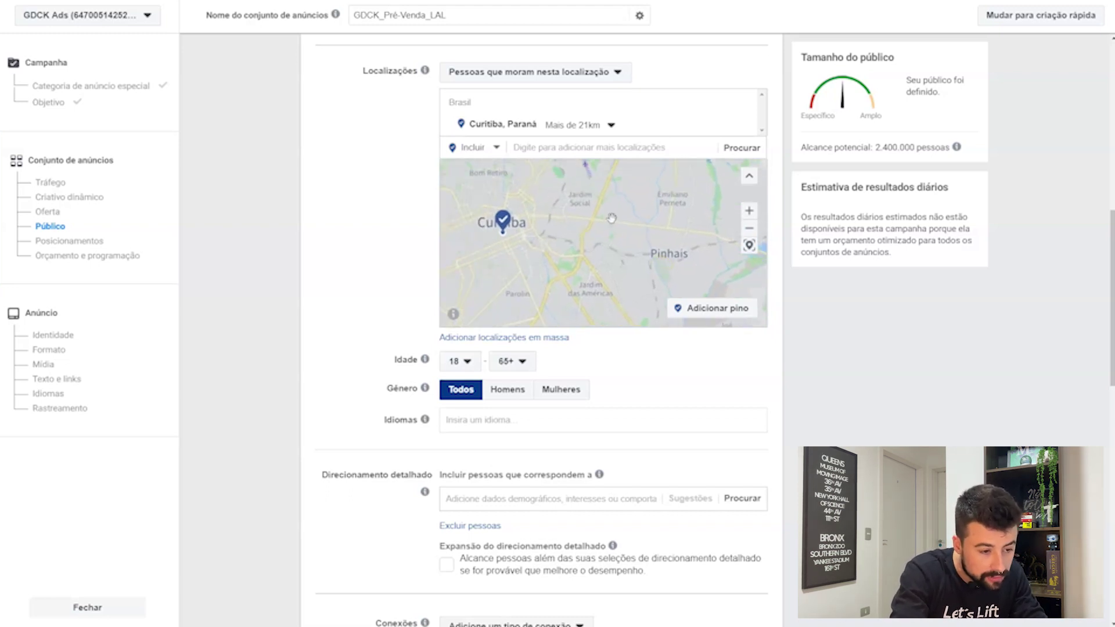
{"action": "left_click_drag", "start_coordinate": [613, 219], "coordinate": [620, 231]}
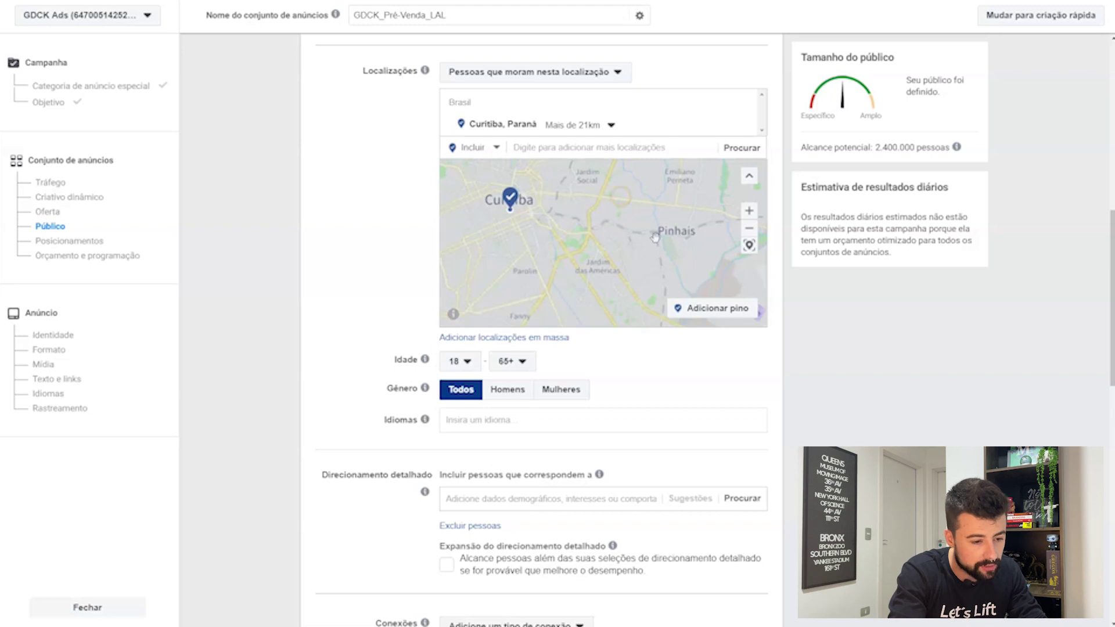
{"action": "left_click_drag", "start_coordinate": [656, 239], "coordinate": [624, 240]}
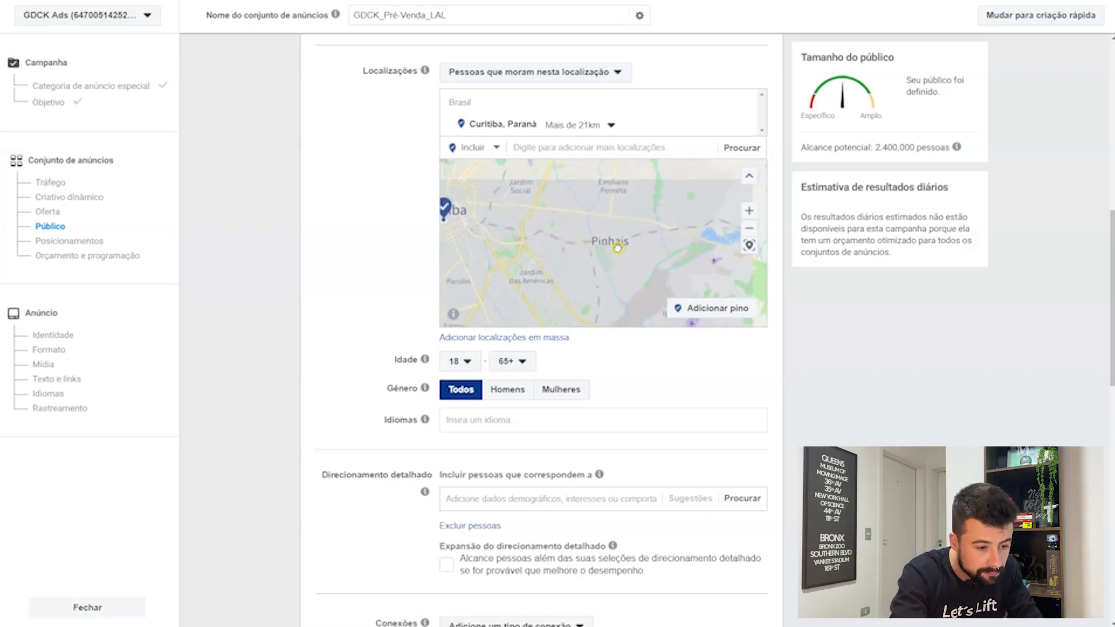
Step: Drop an excluded pin near Pinhais and shrink its radius to 1 km
{"action": "left_click", "coordinate": [482, 149]}
{"action": "left_click", "coordinate": [481, 187]}
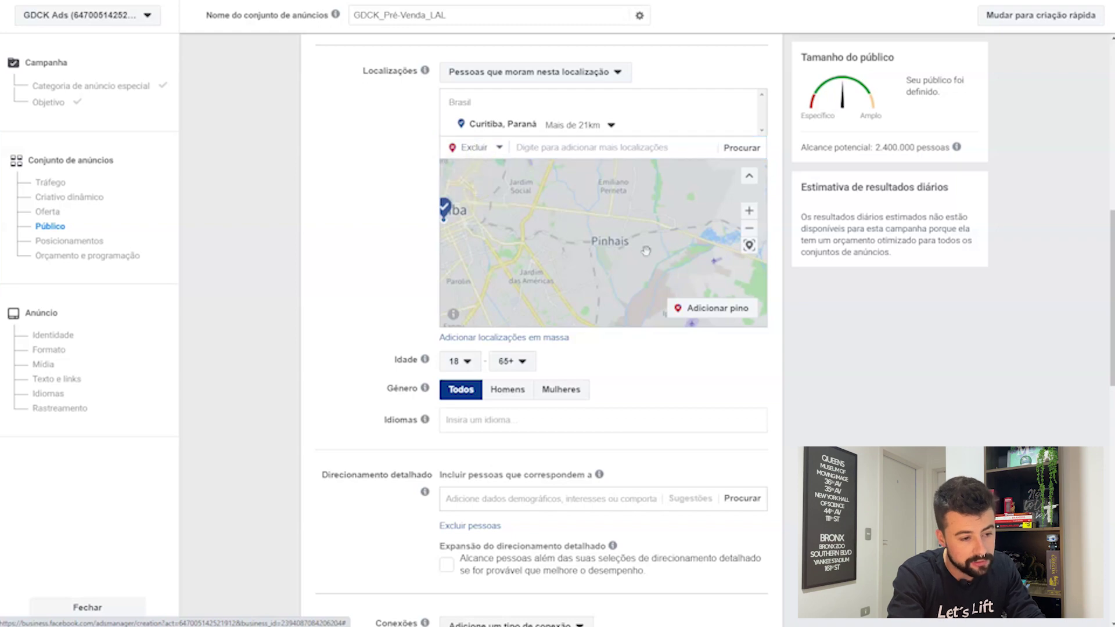
{"action": "left_click", "coordinate": [704, 311]}
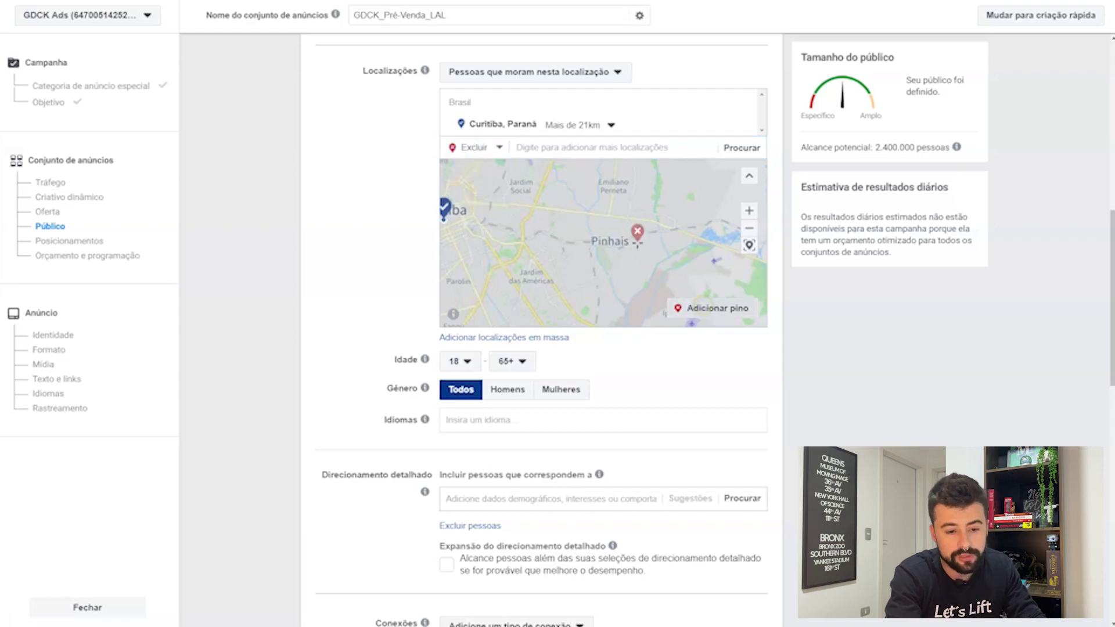
{"action": "left_click", "coordinate": [608, 245]}
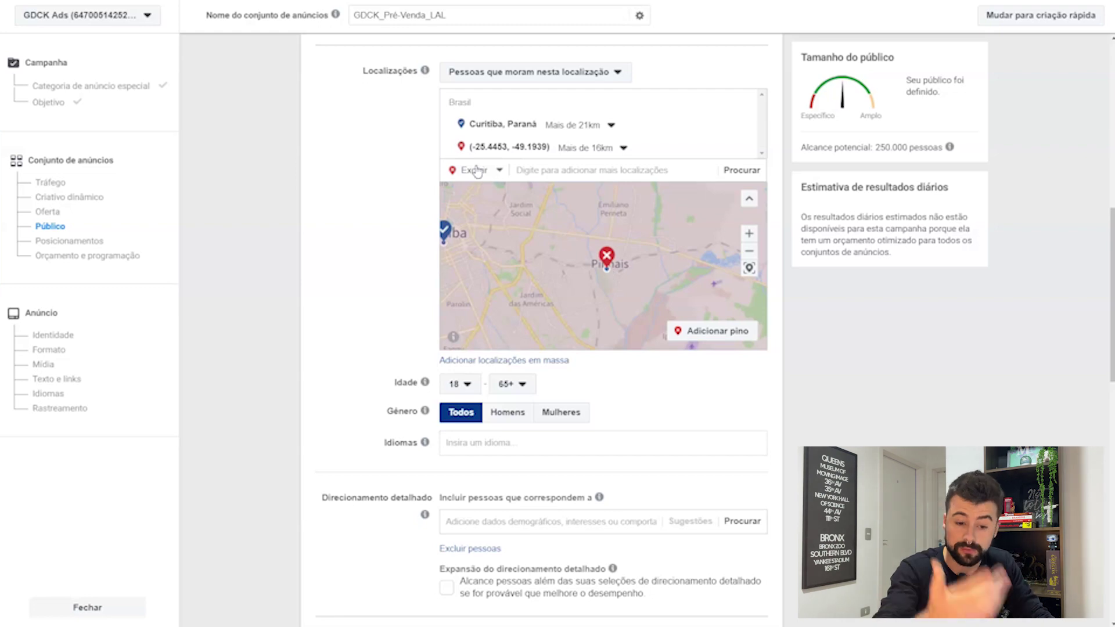
{"action": "mouse_move", "coordinate": [482, 157]}
{"action": "left_click", "coordinate": [608, 154]}
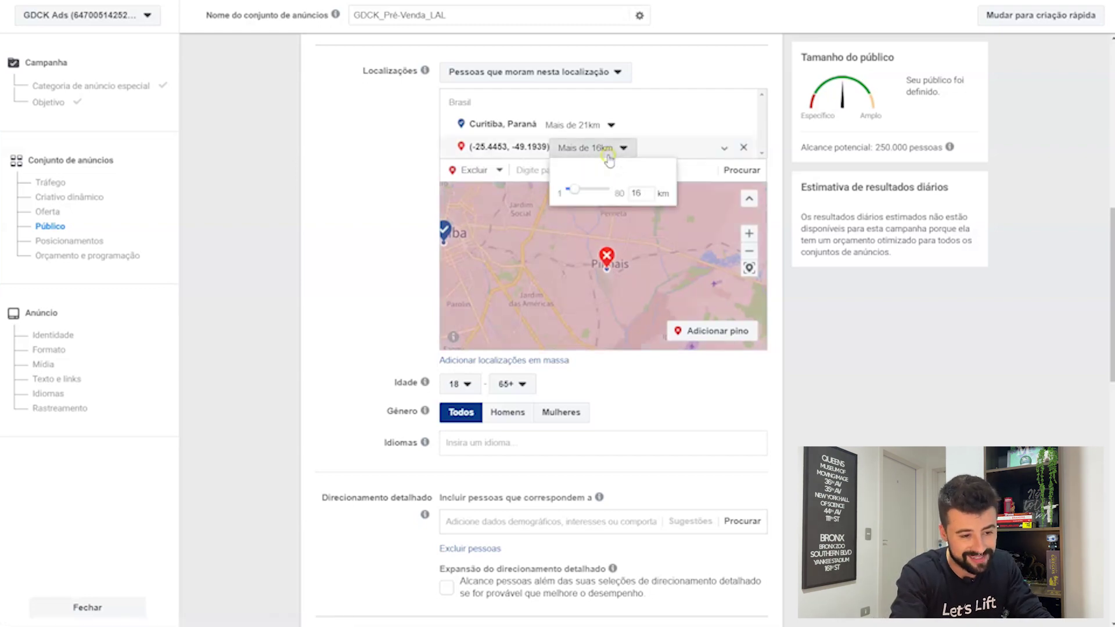
{"action": "left_click_drag", "start_coordinate": [577, 197], "coordinate": [569, 198]}
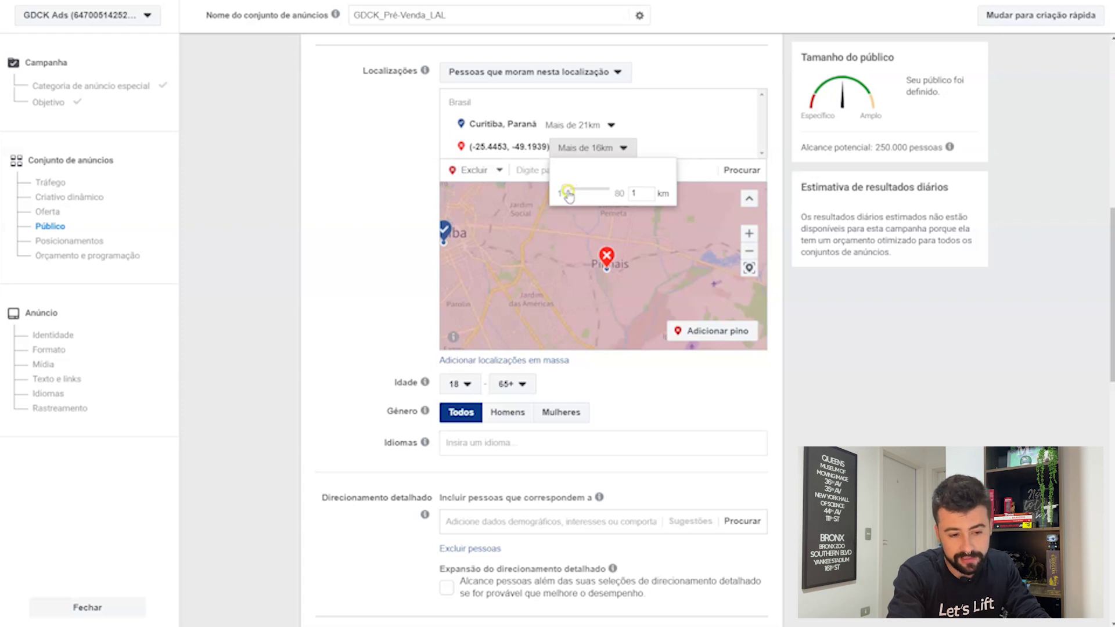
{"action": "left_click", "coordinate": [607, 237]}
Step: Set the excluded Pinhais pin's radius to 8 km, then remove the Curitiba location
{"action": "scroll", "coordinate": [624, 273], "scroll_direction": "up", "scroll_amount": 1}
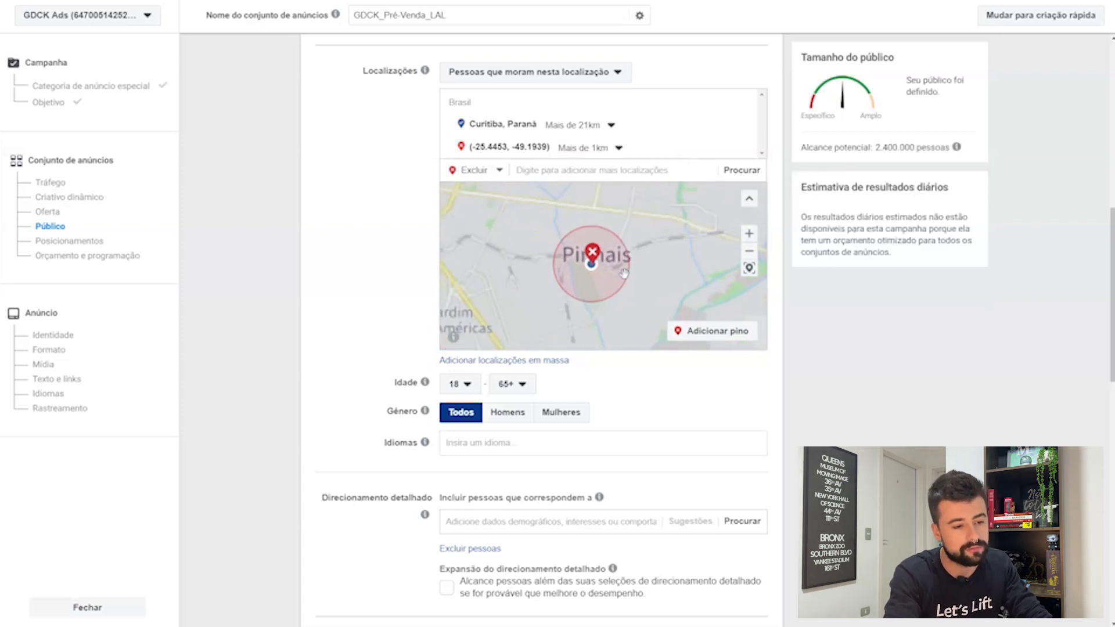
{"action": "scroll", "coordinate": [623, 272], "scroll_direction": "up", "scroll_amount": 1}
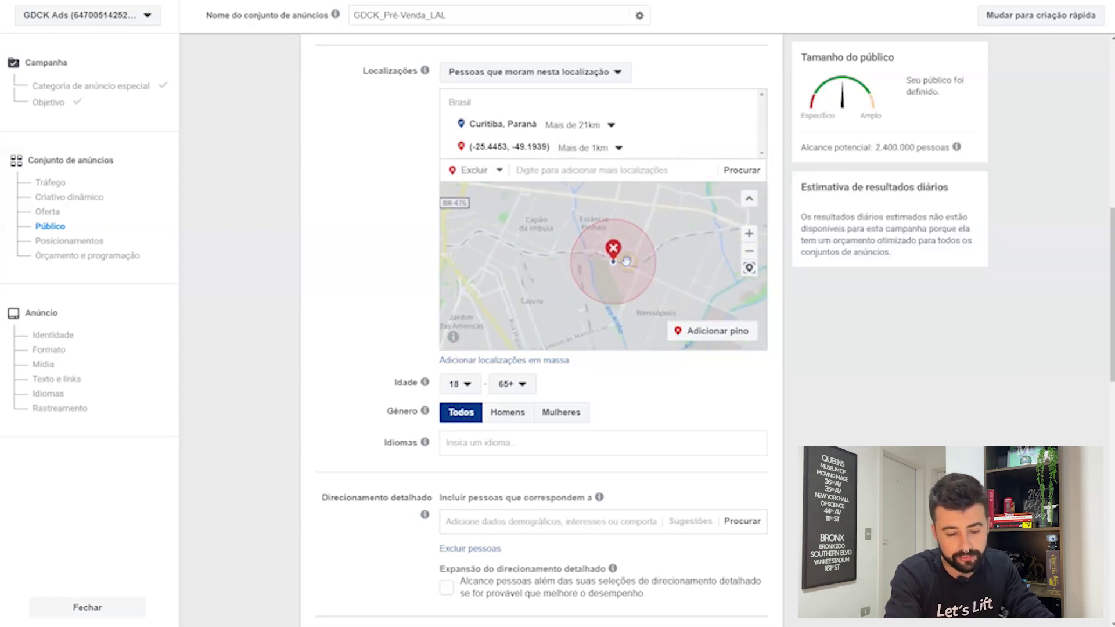
{"action": "scroll", "coordinate": [626, 261], "scroll_direction": "up", "scroll_amount": 1}
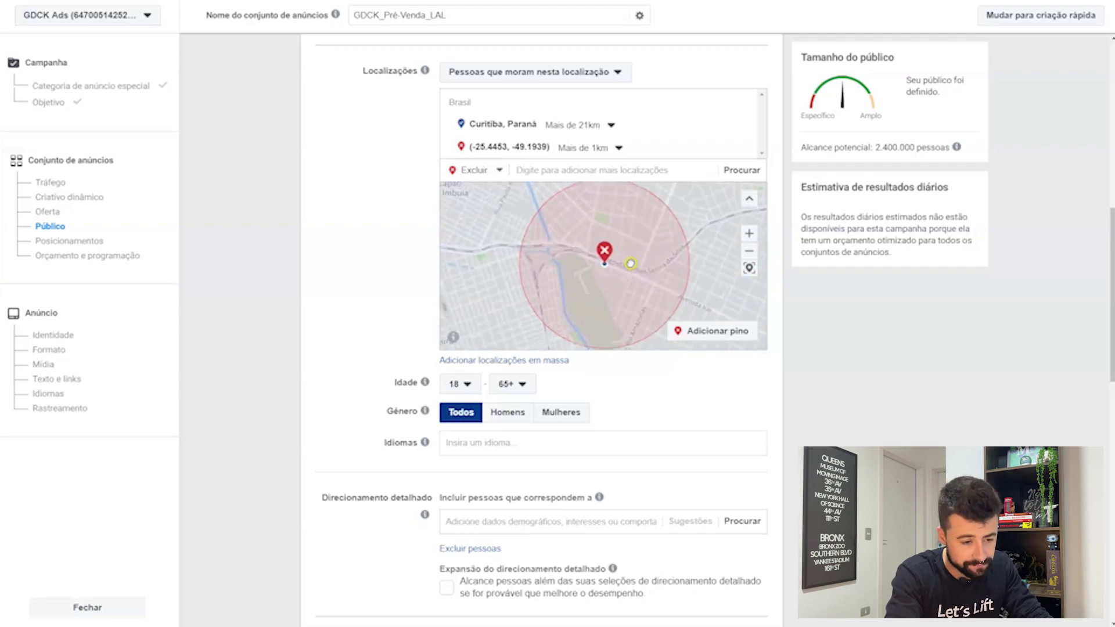
{"action": "left_click_drag", "start_coordinate": [628, 262], "coordinate": [649, 260]}
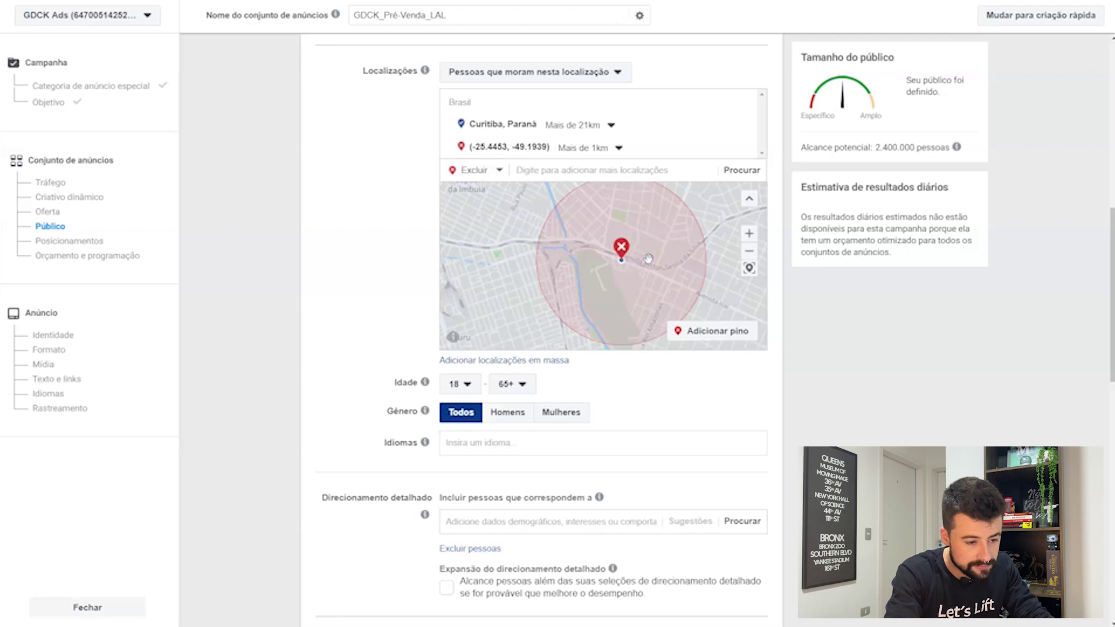
{"action": "scroll", "coordinate": [649, 260], "scroll_direction": "down", "scroll_amount": 4}
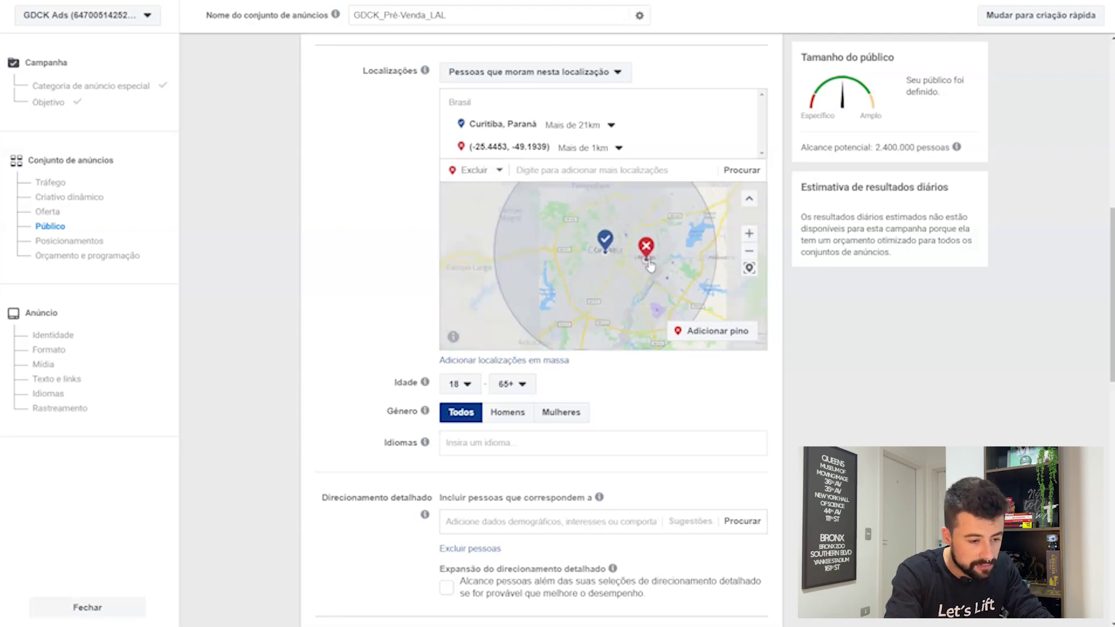
{"action": "scroll", "coordinate": [650, 265], "scroll_direction": "down", "scroll_amount": 1}
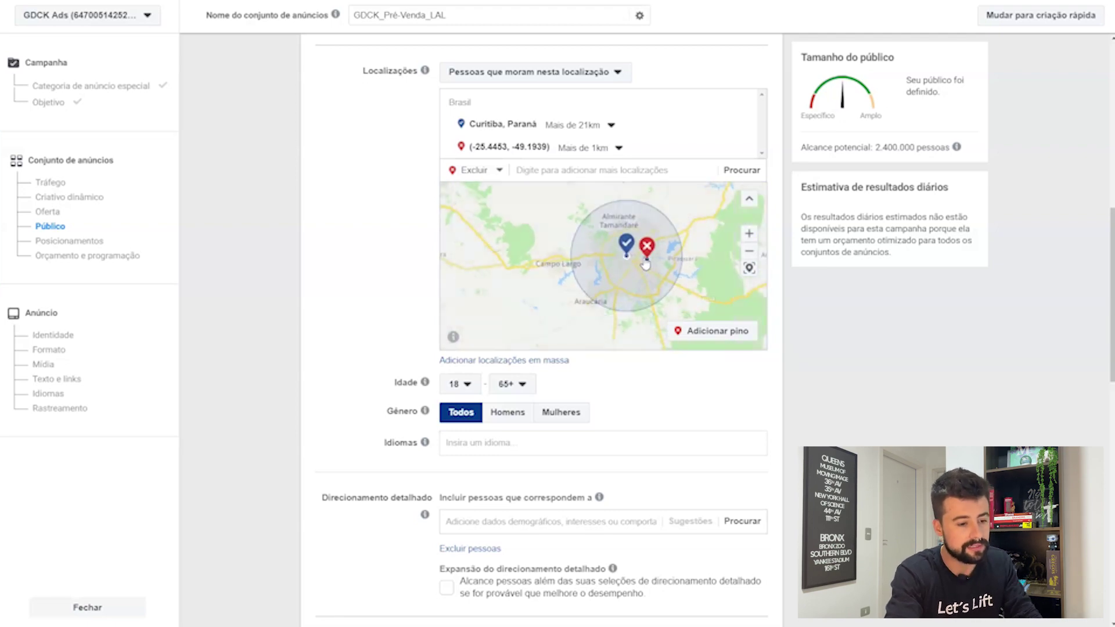
{"action": "scroll", "coordinate": [645, 260], "scroll_direction": "up", "scroll_amount": 1}
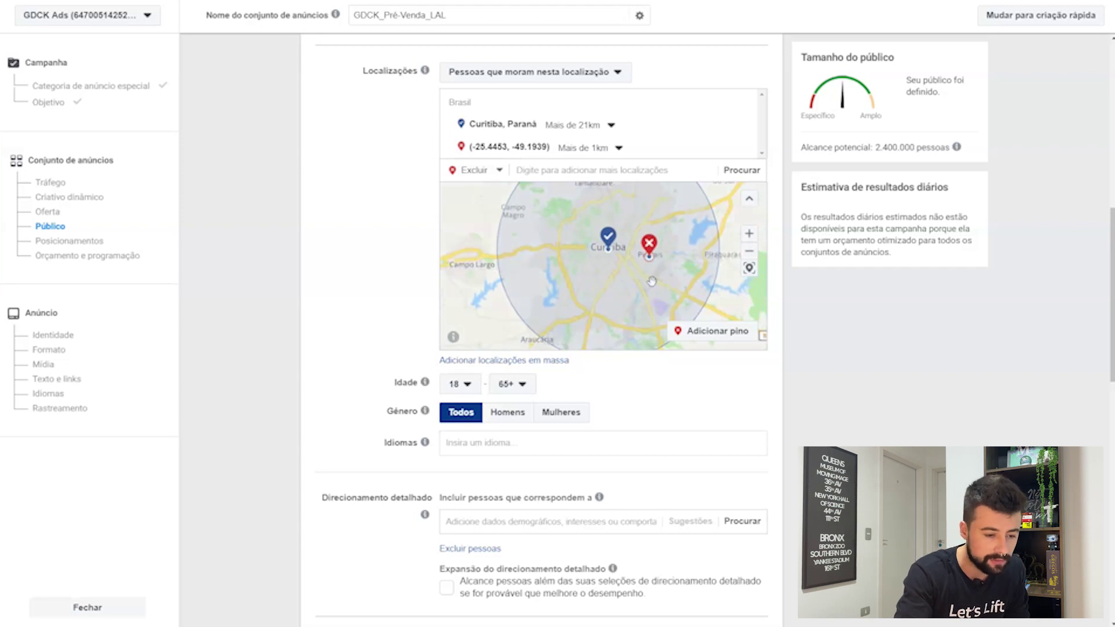
{"action": "left_click", "coordinate": [582, 148]}
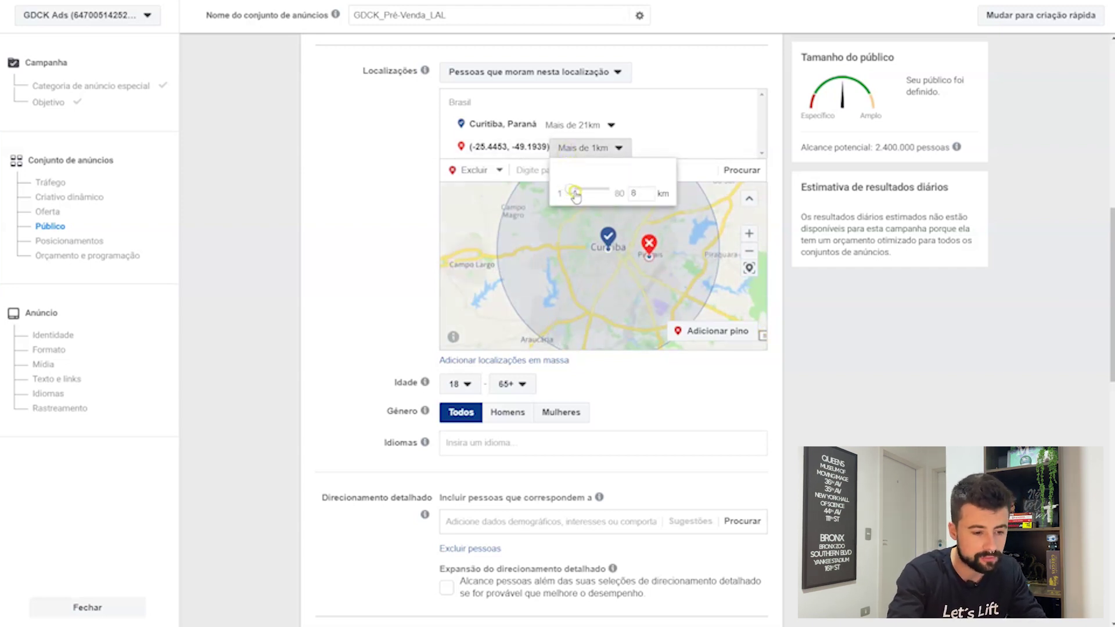
{"action": "left_click_drag", "start_coordinate": [575, 198], "coordinate": [573, 195]}
{"action": "left_click", "coordinate": [583, 148]}
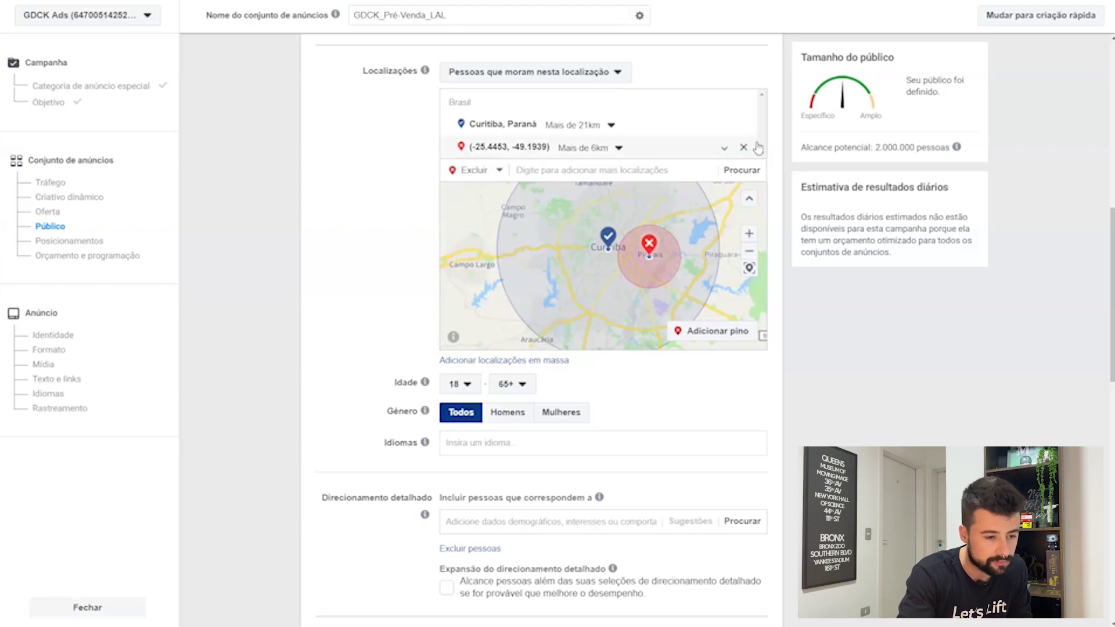
{"action": "left_click", "coordinate": [744, 127]}
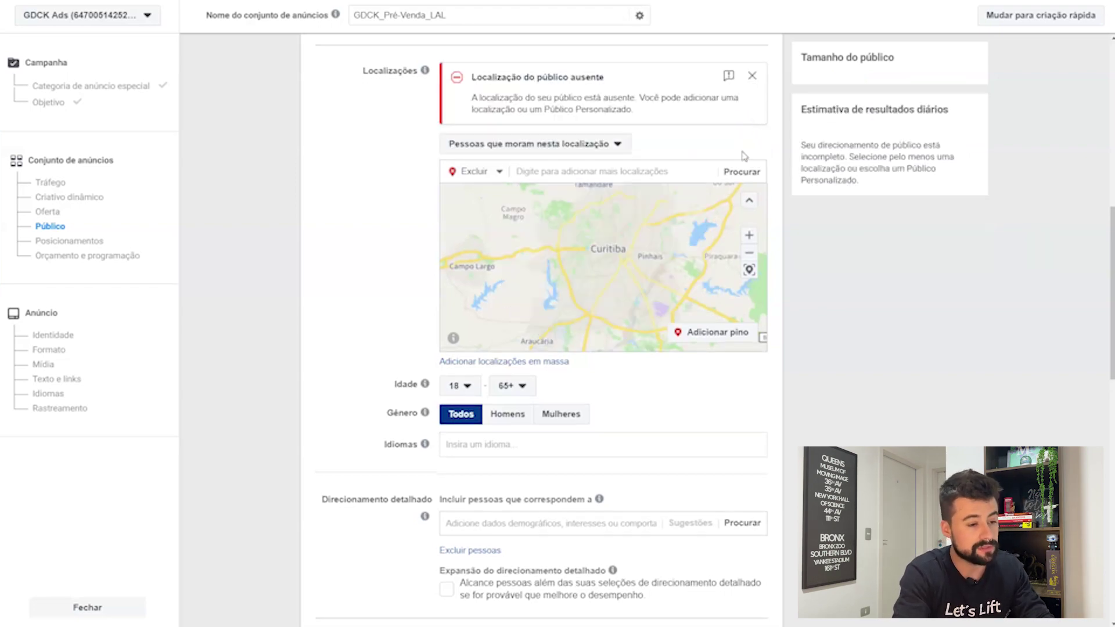
{"action": "left_click", "coordinate": [753, 76]}
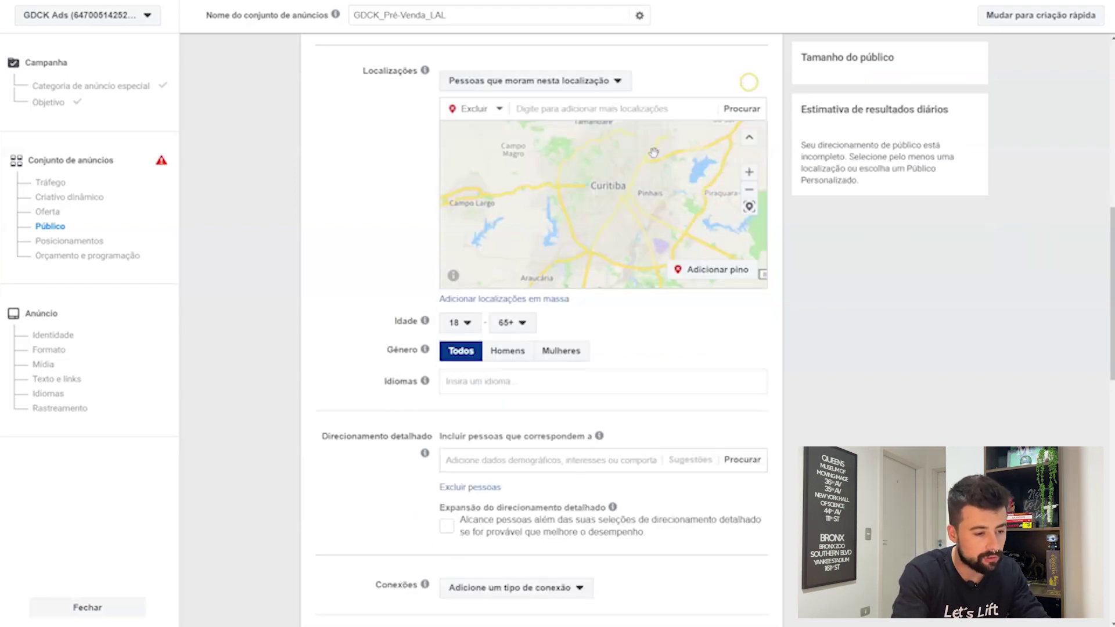
{"action": "left_click", "coordinate": [645, 112]}
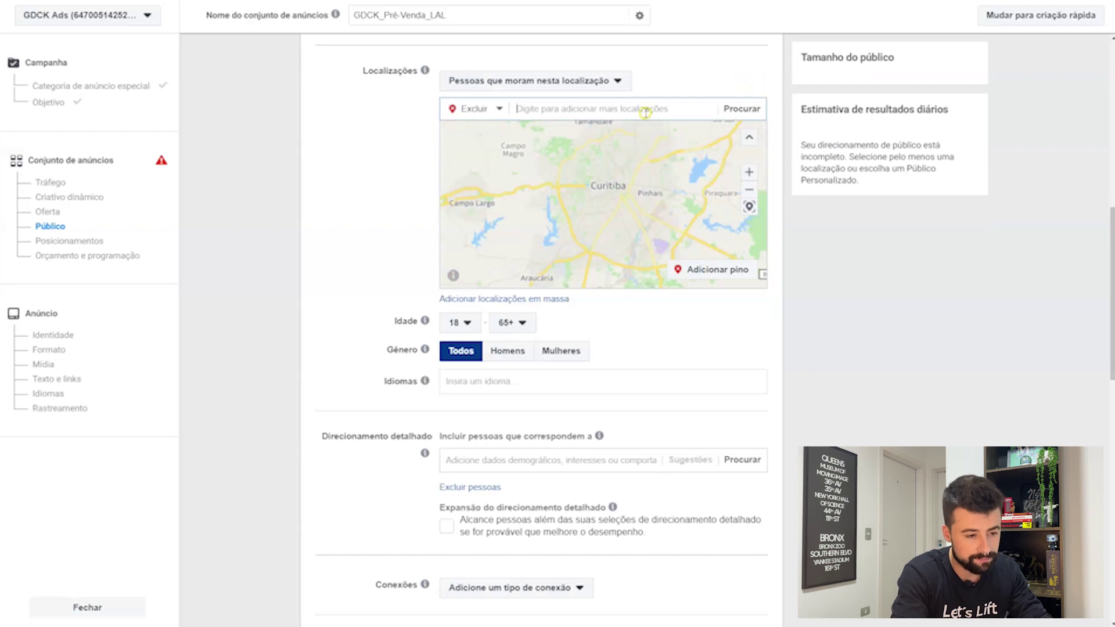
{"action": "left_click", "coordinate": [486, 114]}
{"action": "left_click", "coordinate": [472, 129]}
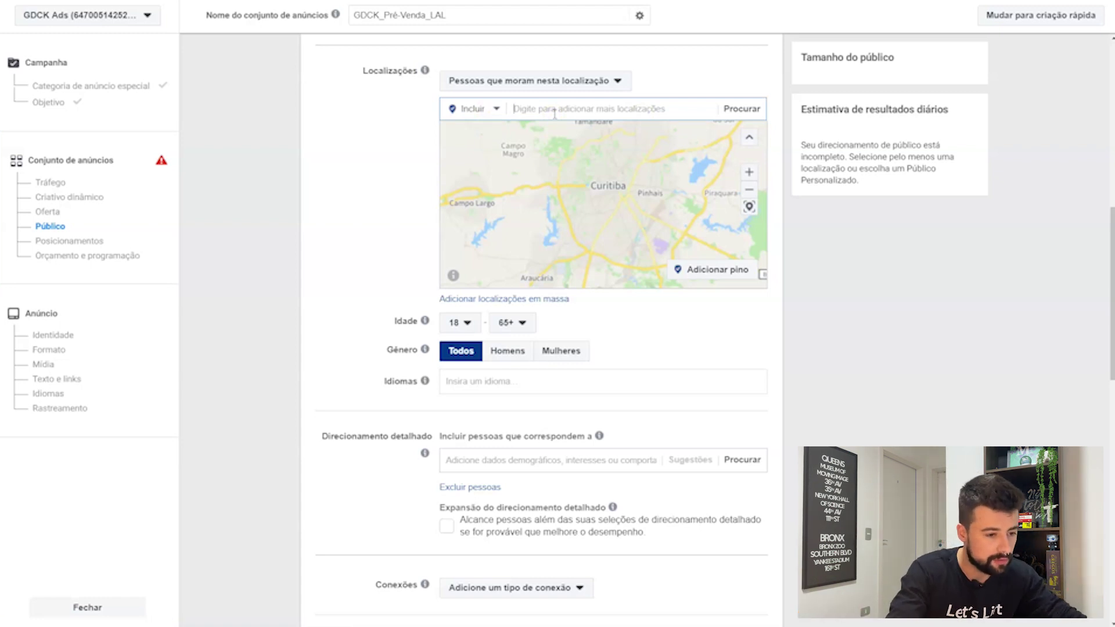
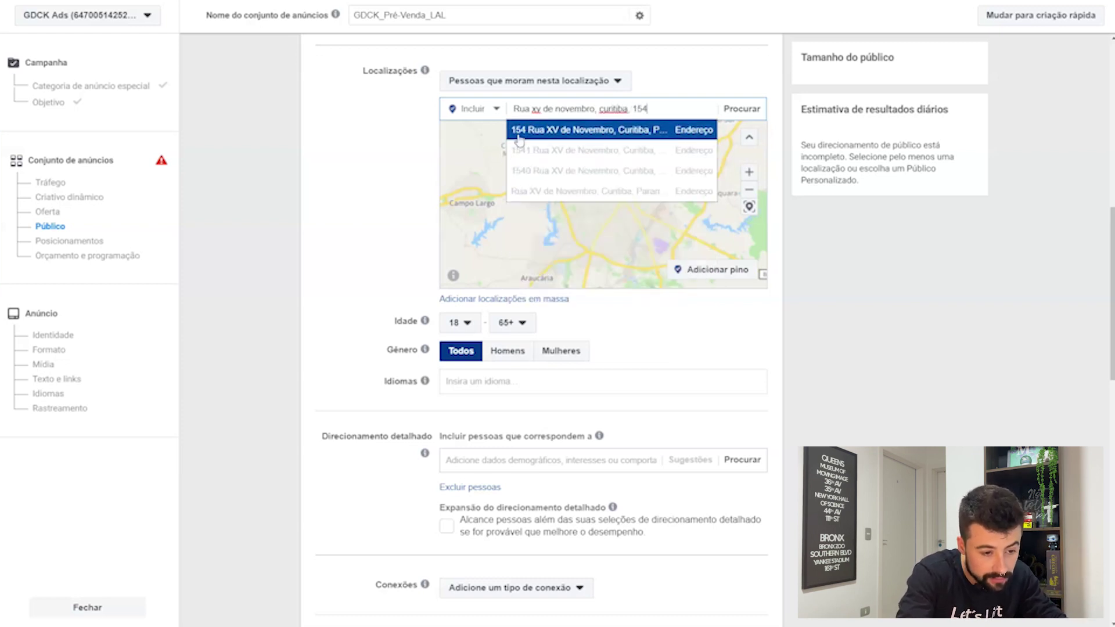
{"action": "left_click", "coordinate": [666, 131]}
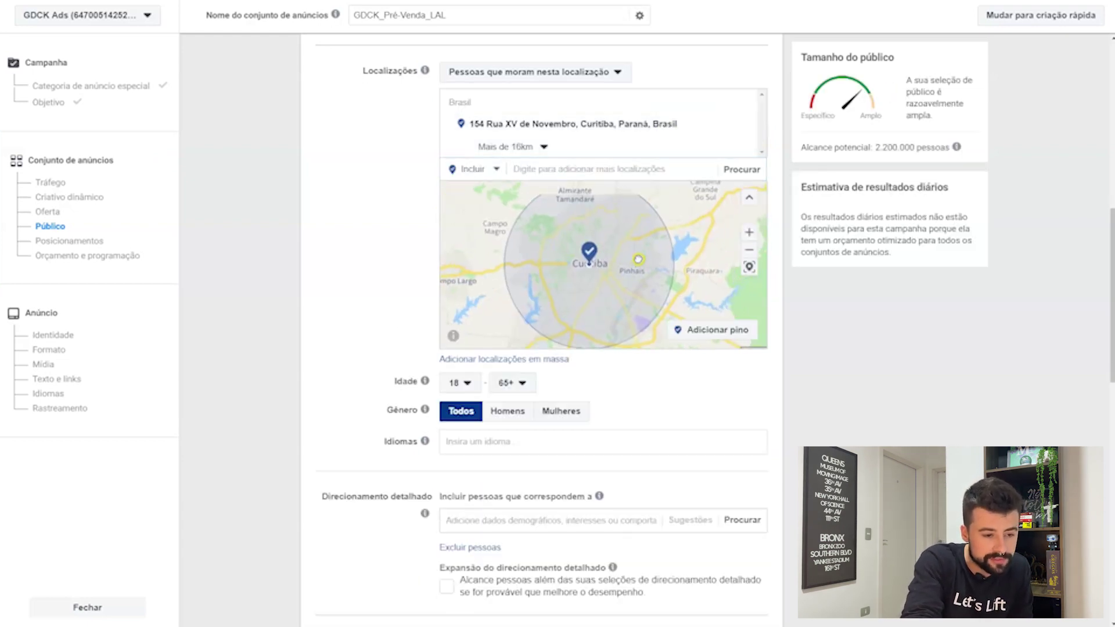
Step: Shrink the Rua XV de Novembro address radius from 16 km to 2 km
{"action": "left_click", "coordinate": [538, 146]}
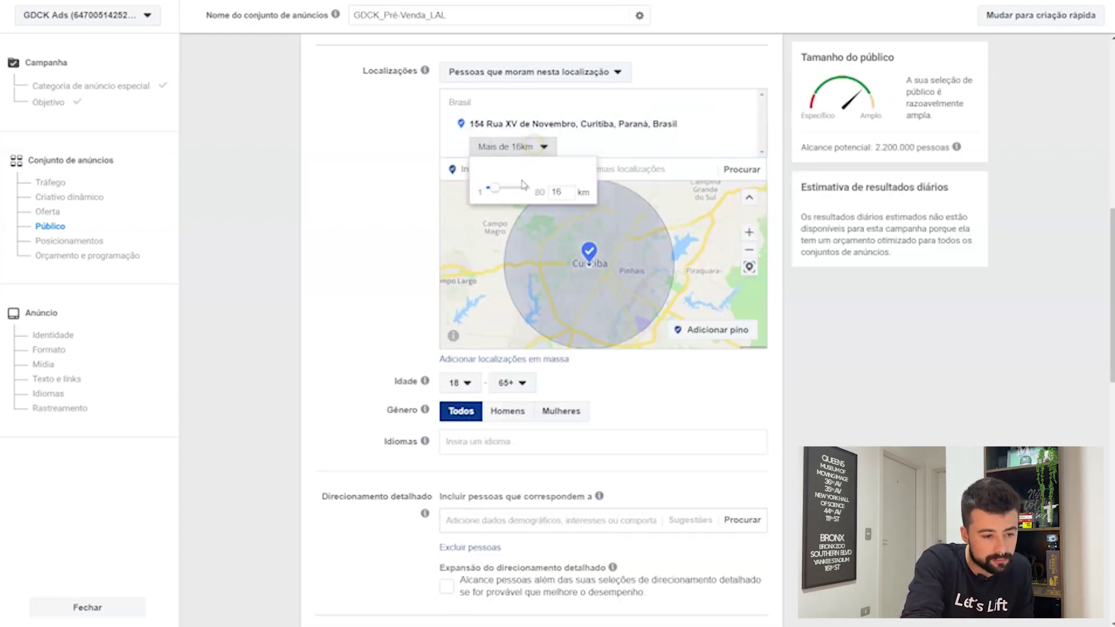
{"action": "left_click_drag", "start_coordinate": [496, 189], "coordinate": [492, 195]}
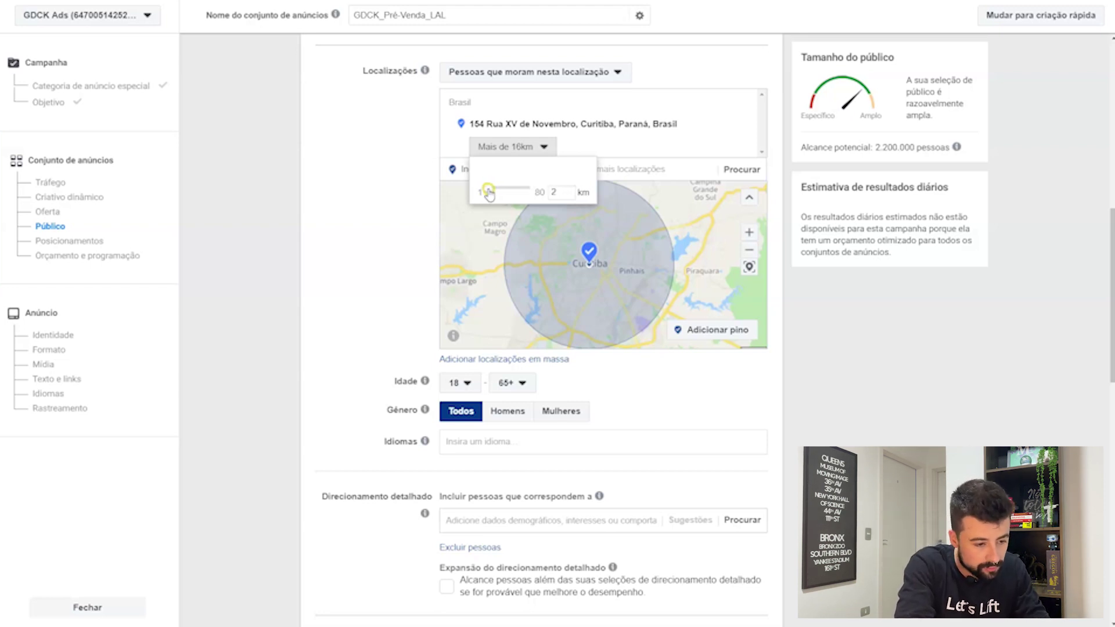
{"action": "left_click", "coordinate": [502, 213]}
{"action": "scroll", "coordinate": [601, 275], "scroll_direction": "up", "scroll_amount": 4}
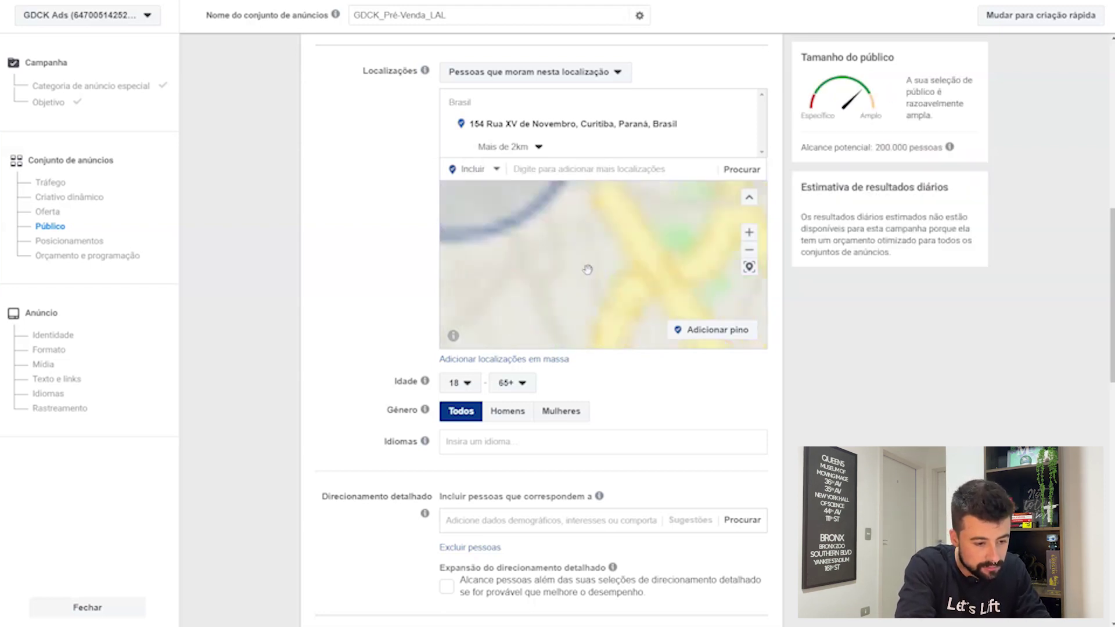
{"action": "scroll", "coordinate": [588, 270], "scroll_direction": "down", "scroll_amount": 3}
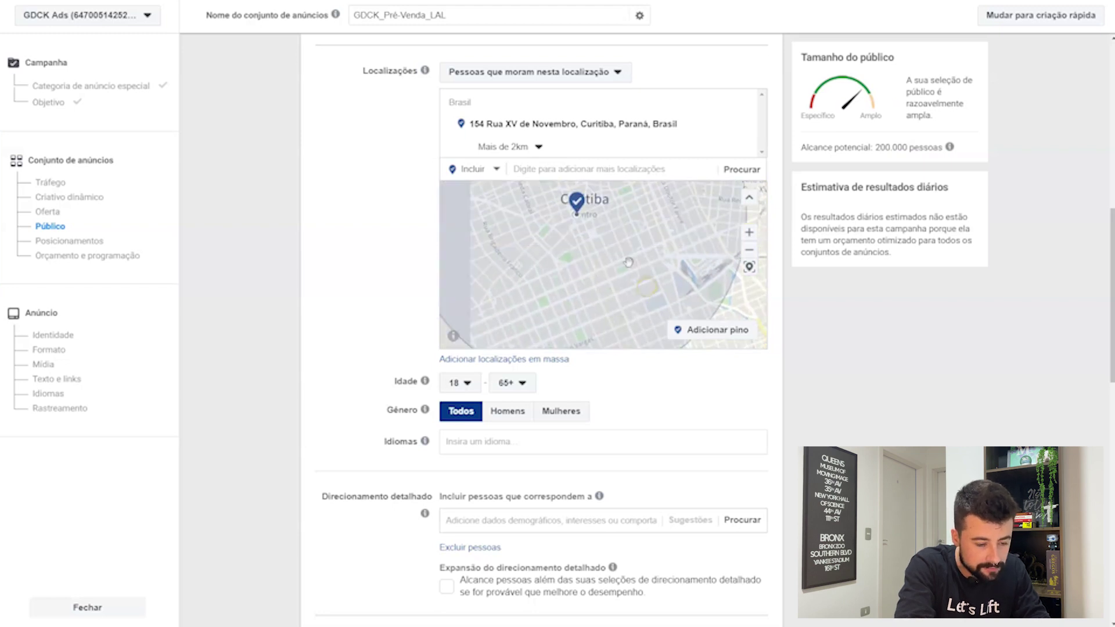
{"action": "scroll", "coordinate": [628, 262], "scroll_direction": "down", "scroll_amount": 2}
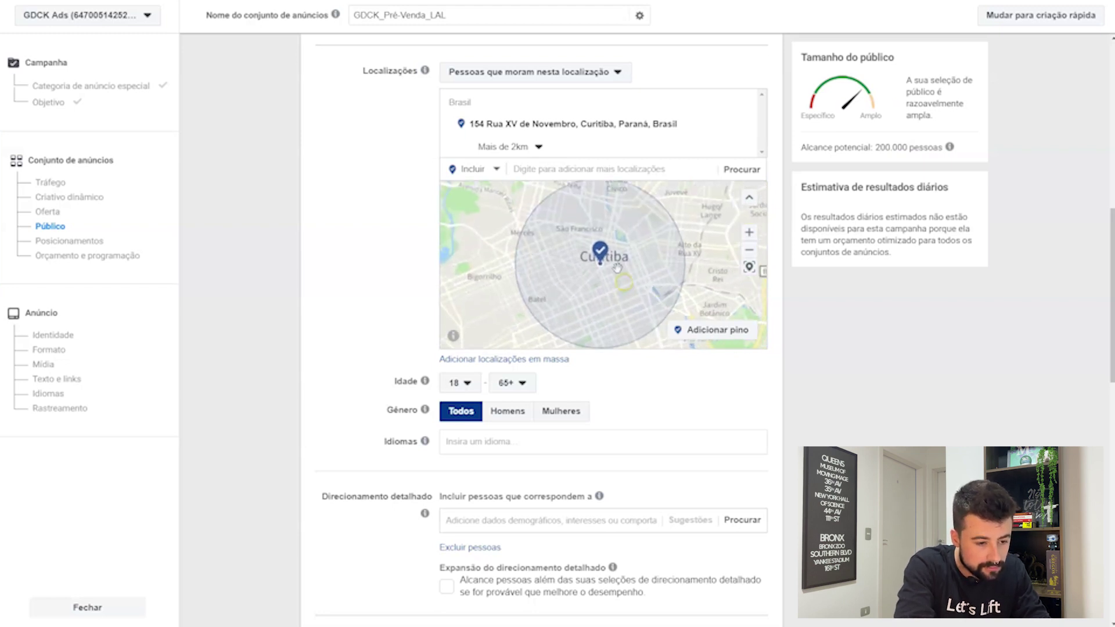
{"action": "scroll", "coordinate": [599, 286], "scroll_direction": "up", "scroll_amount": 2}
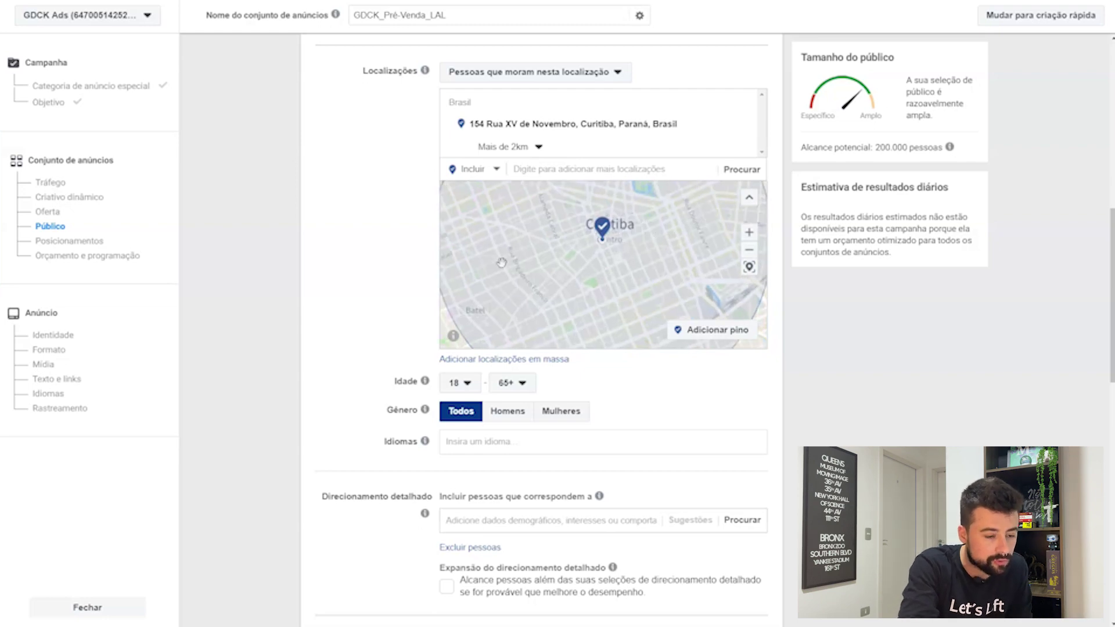
Step: Pan and zoom the map so the 2 km Curitiba circle sits left of centre
{"action": "left_click_drag", "start_coordinate": [507, 249], "coordinate": [536, 297]}
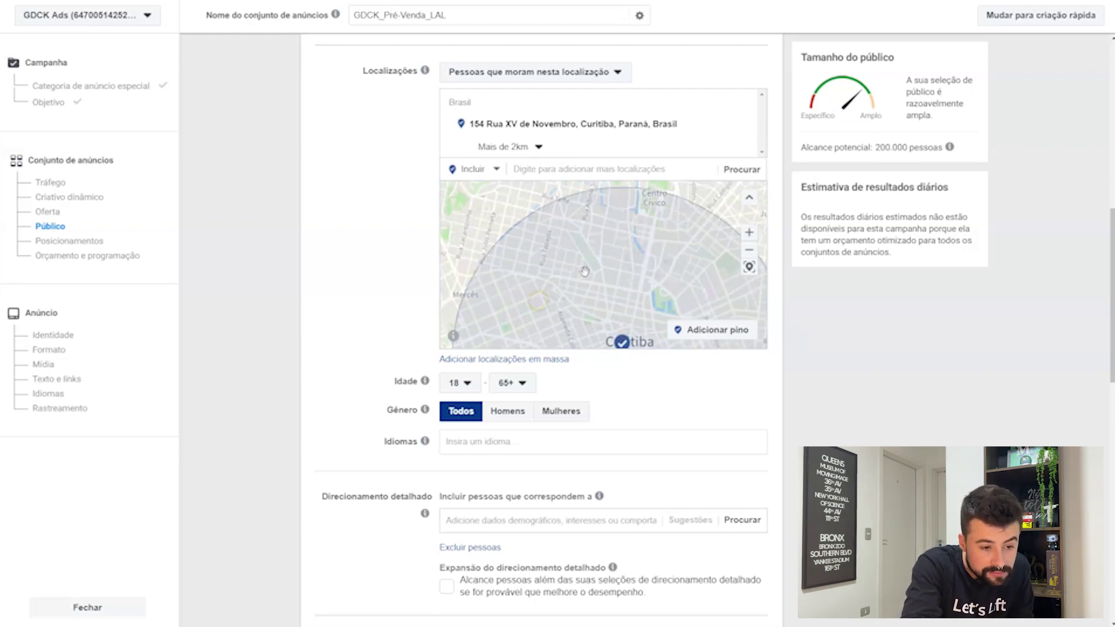
{"action": "left_click_drag", "start_coordinate": [585, 270], "coordinate": [523, 250]}
{"action": "left_click_drag", "start_coordinate": [597, 293], "coordinate": [579, 237]}
{"action": "left_click_drag", "start_coordinate": [577, 287], "coordinate": [602, 231]}
{"action": "scroll", "coordinate": [645, 272], "scroll_direction": "down", "scroll_amount": 1}
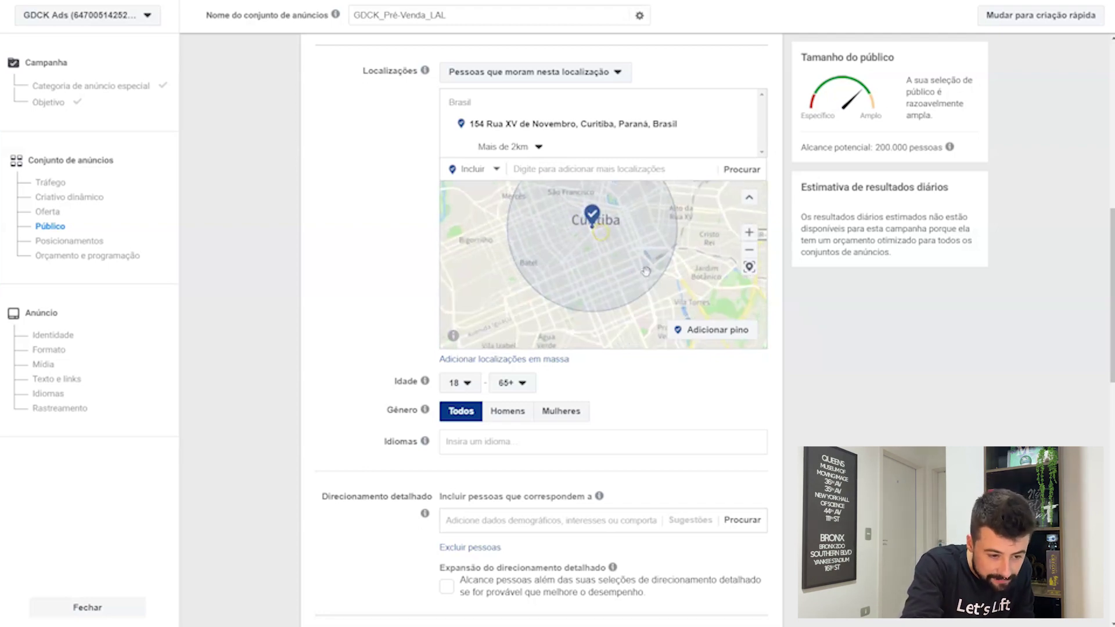
{"action": "left_click_drag", "start_coordinate": [654, 256], "coordinate": [621, 264]}
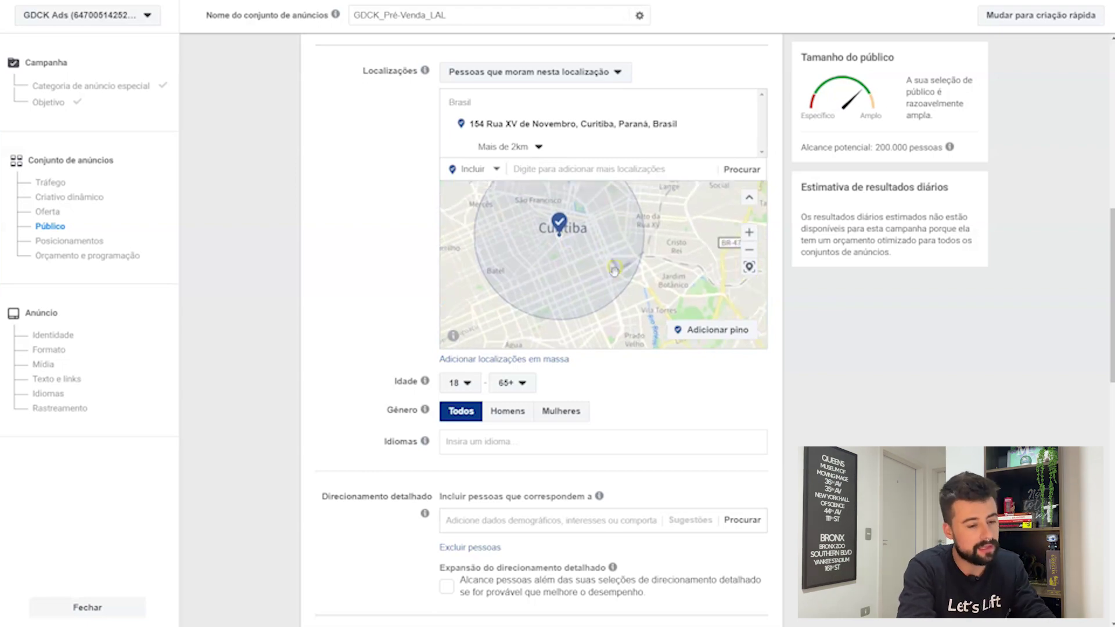
Step: Include a dropped pin at (-25.4240, -49.2468) northeast of central Curitiba with a 2 km radius
{"action": "left_click", "coordinate": [694, 340]}
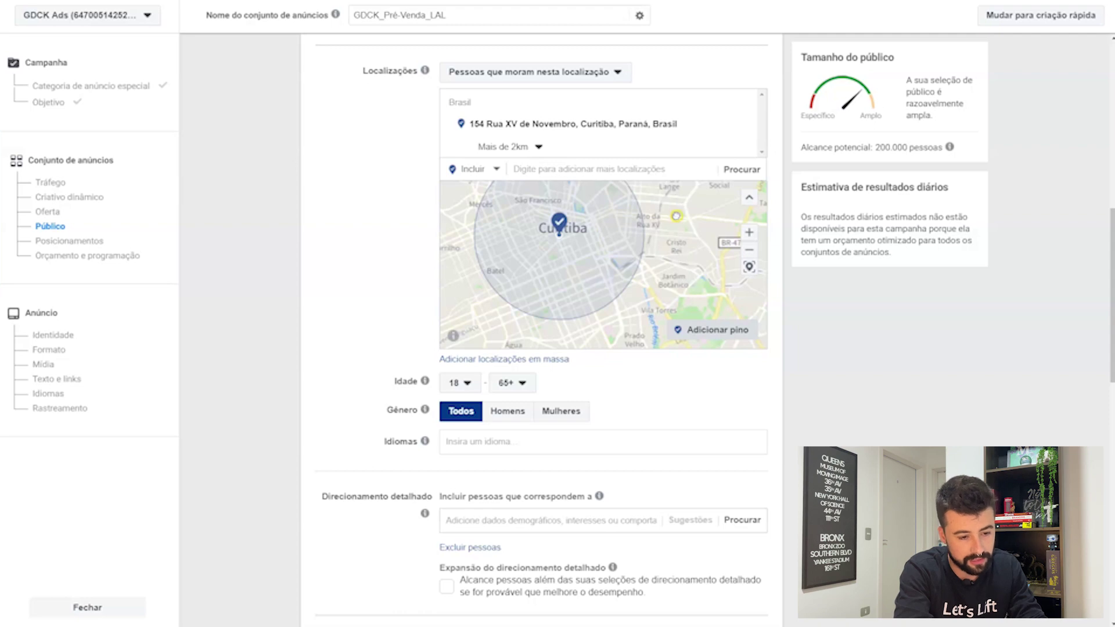
{"action": "left_click_drag", "start_coordinate": [676, 216], "coordinate": [659, 262]}
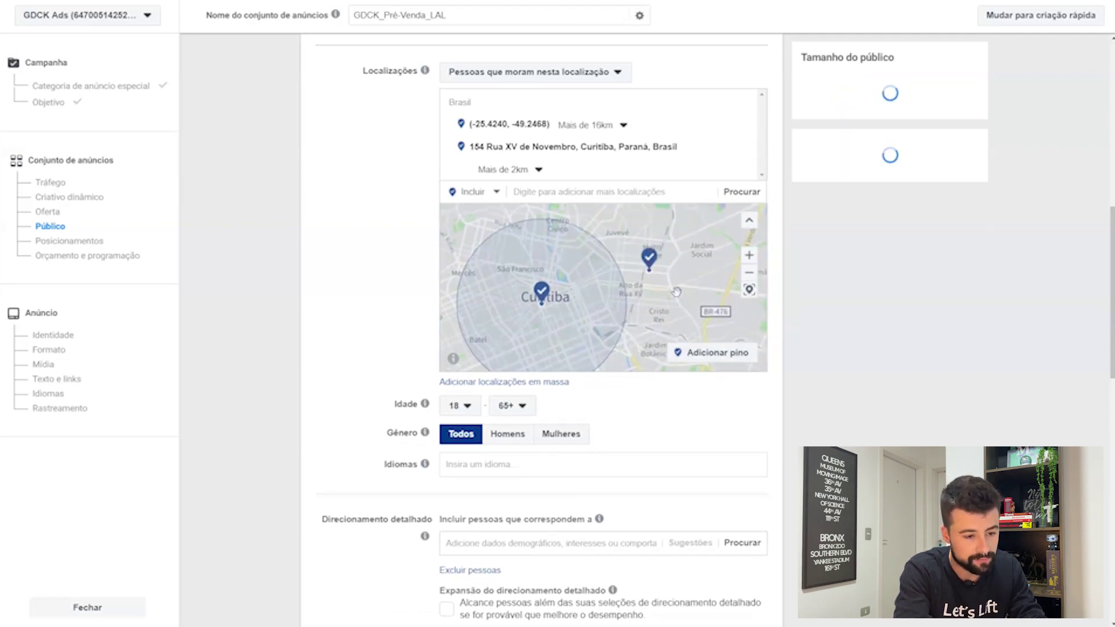
{"action": "left_click", "coordinate": [591, 125]}
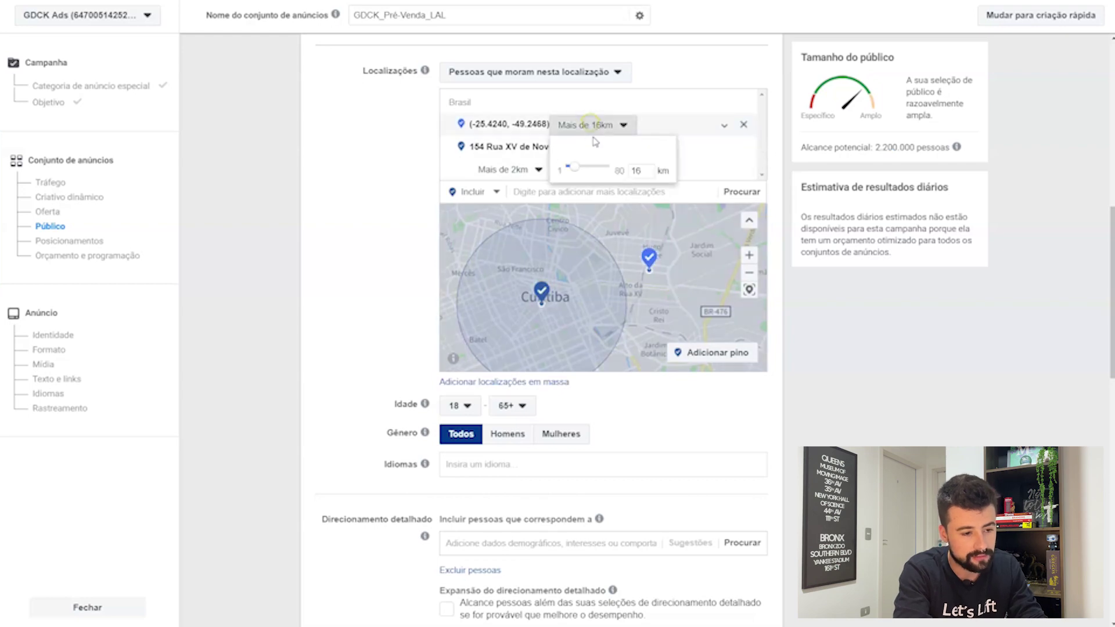
{"action": "double_click", "coordinate": [637, 171]}
{"action": "type", "text": "2"}
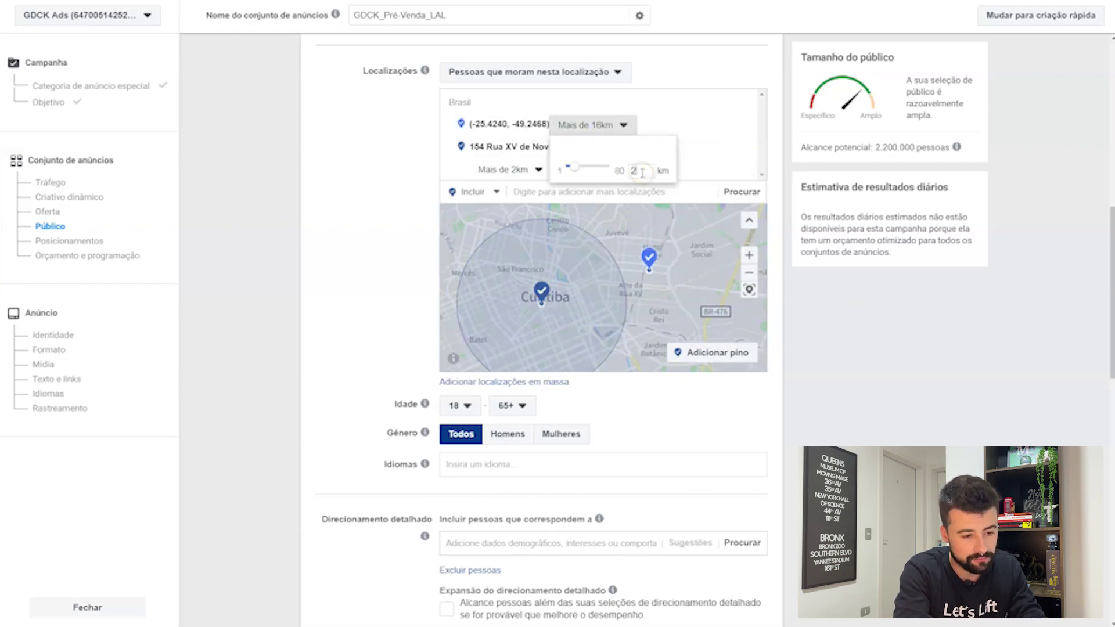
{"action": "key", "text": "Return"}
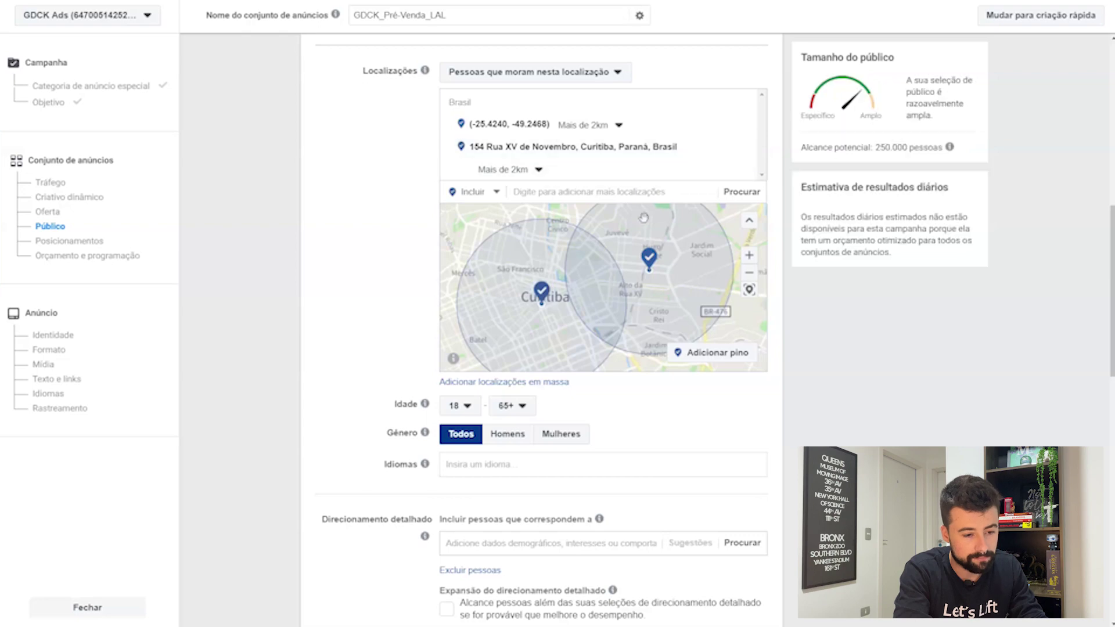
{"action": "left_click_drag", "start_coordinate": [631, 321], "coordinate": [599, 253]}
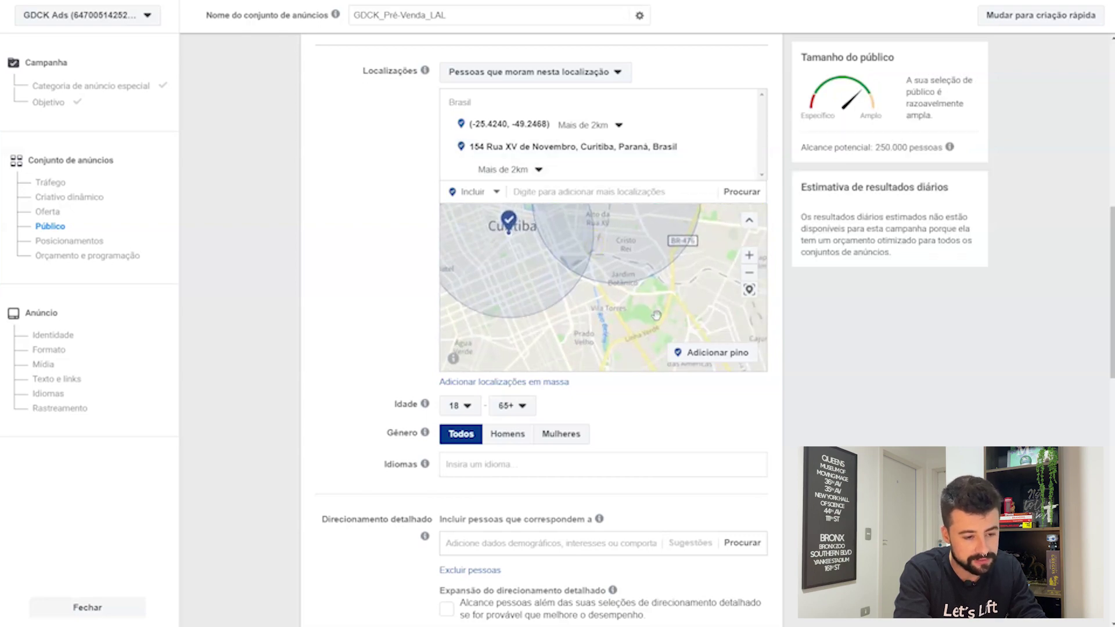
{"action": "left_click", "coordinate": [483, 193]}
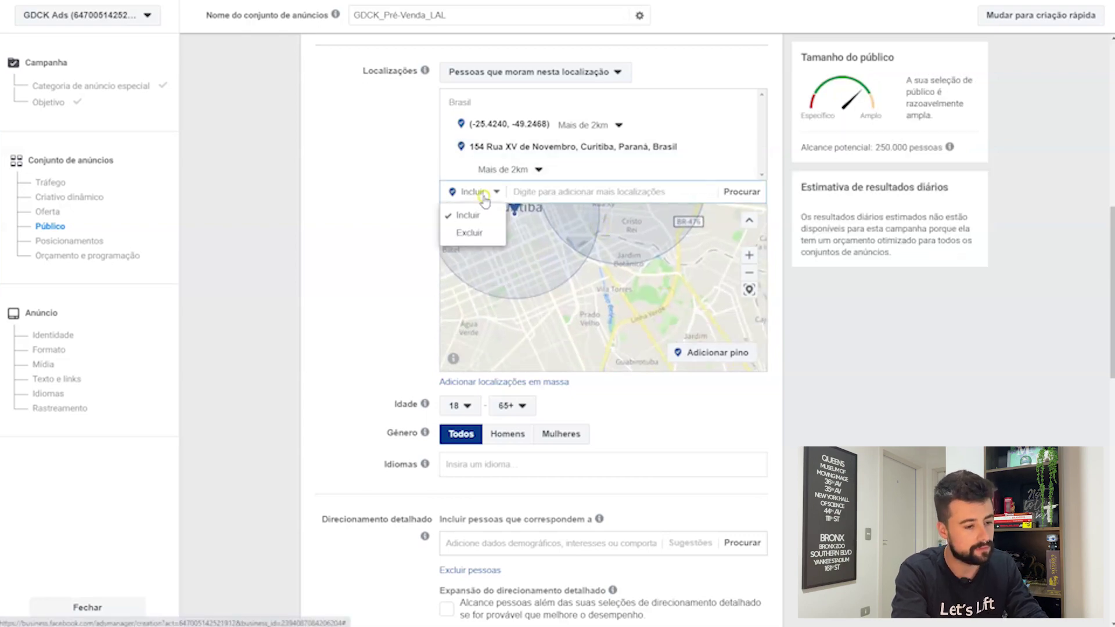
{"action": "left_click", "coordinate": [483, 232]}
{"action": "left_click", "coordinate": [713, 353]}
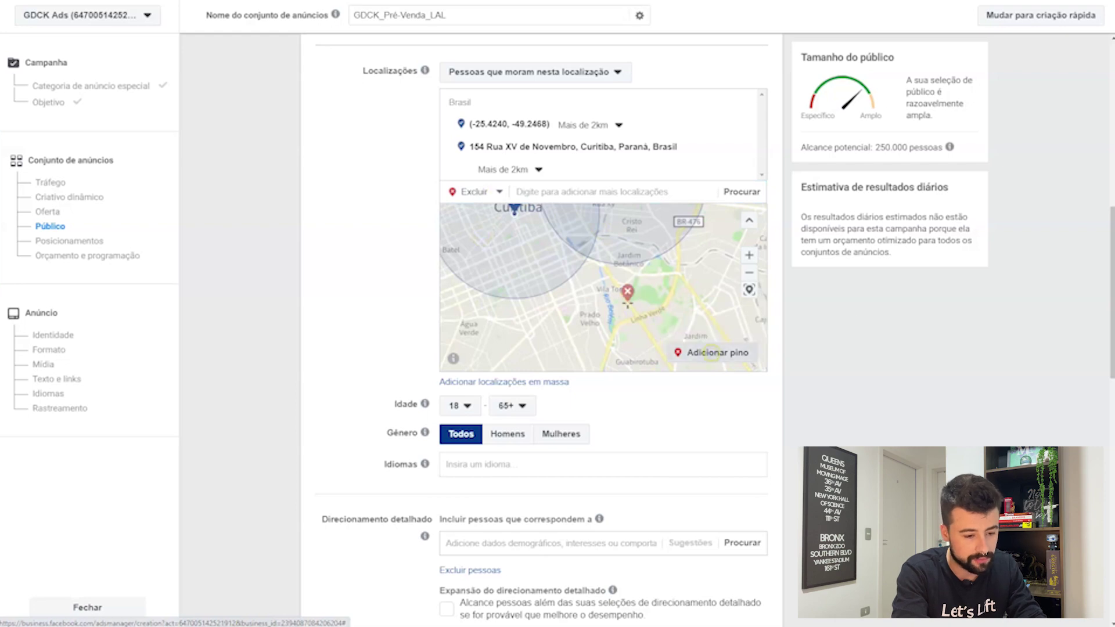
{"action": "left_click", "coordinate": [593, 308]}
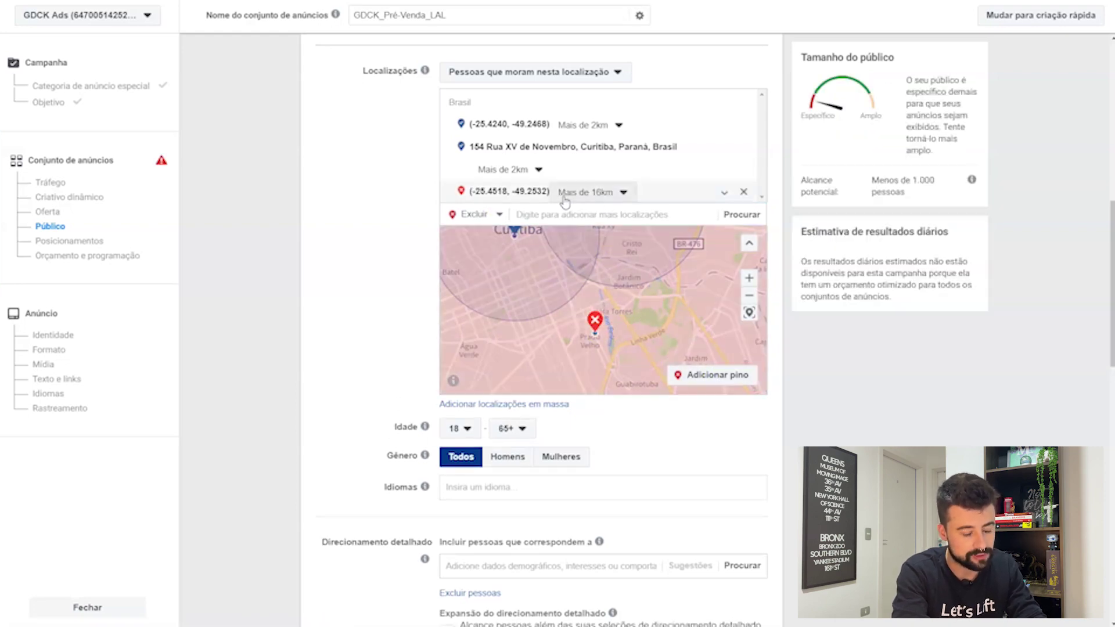
{"action": "left_click", "coordinate": [599, 194]}
{"action": "double_click", "coordinate": [634, 238]}
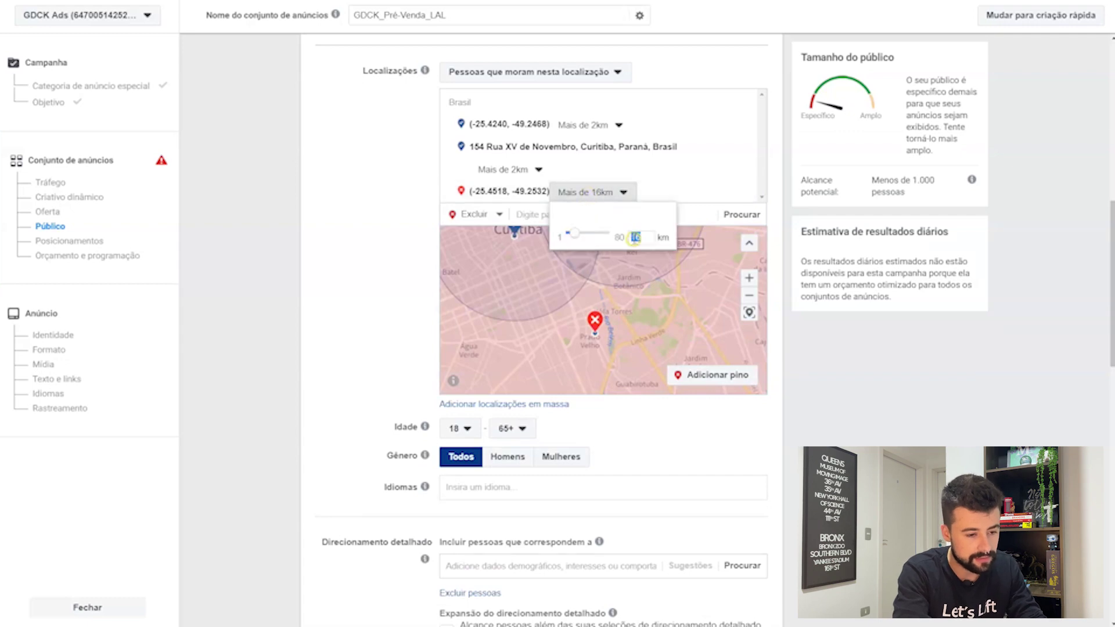
{"action": "type", "text": "2"}
{"action": "key", "text": "Return"}
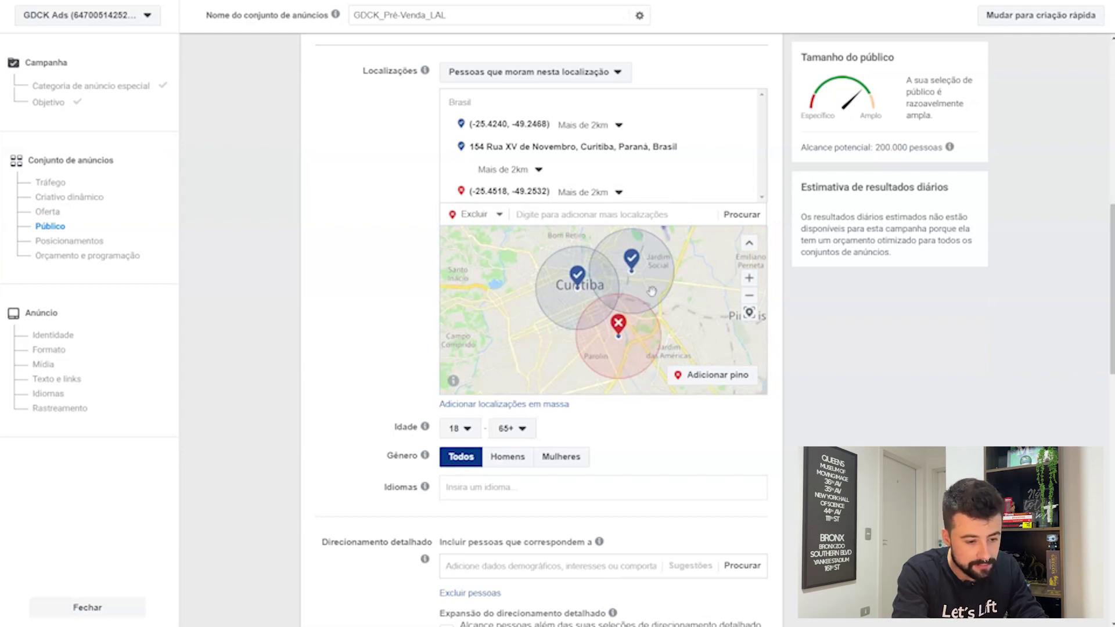
{"action": "scroll", "coordinate": [558, 284], "scroll_direction": "up", "scroll_amount": 1}
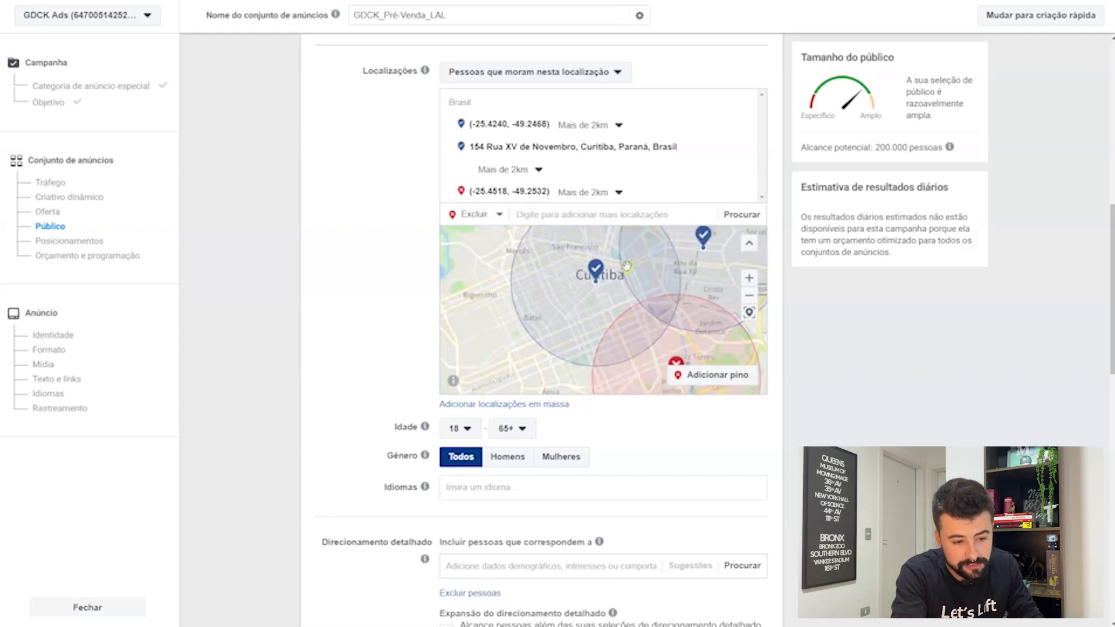
{"action": "left_click_drag", "start_coordinate": [627, 266], "coordinate": [621, 298]}
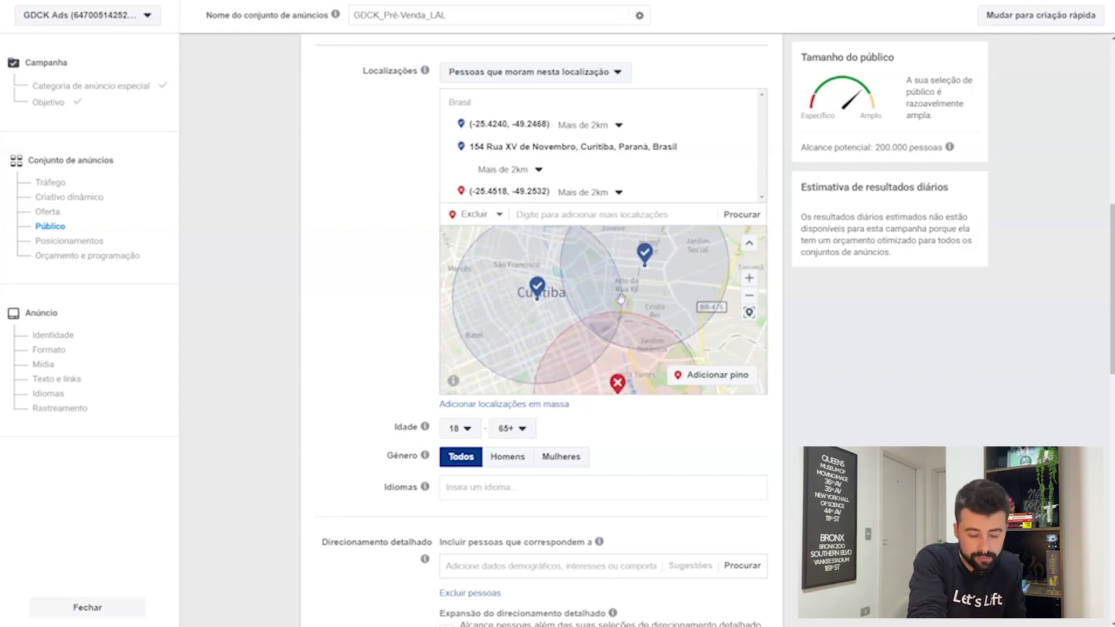
{"action": "scroll", "coordinate": [621, 298], "scroll_direction": "down", "scroll_amount": 1}
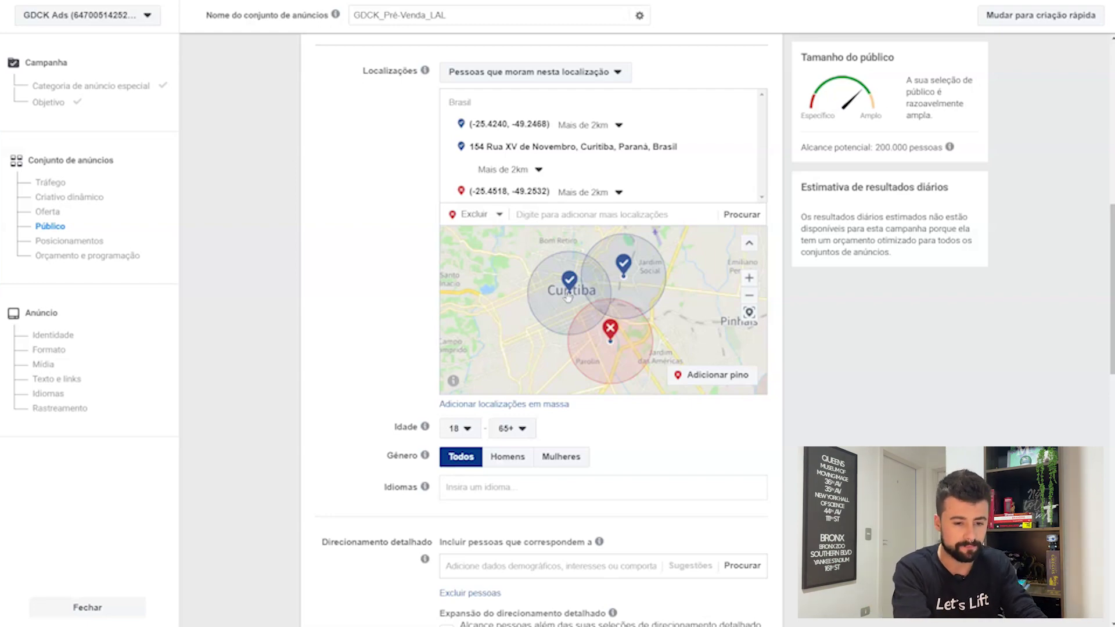
{"action": "scroll", "coordinate": [568, 297], "scroll_direction": "down", "scroll_amount": 2}
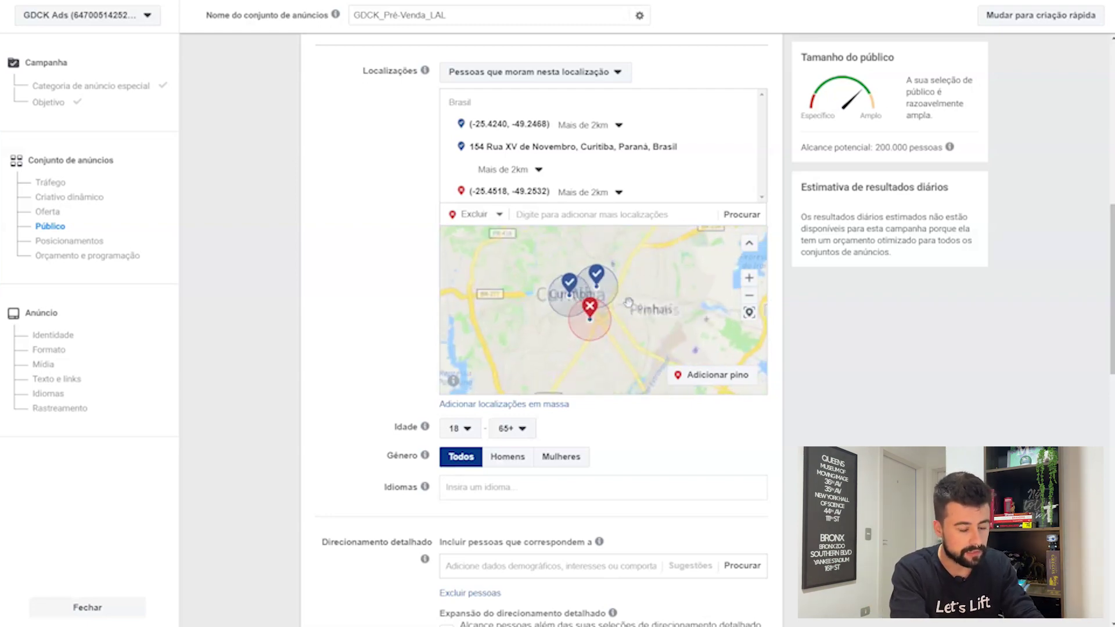
{"action": "scroll", "coordinate": [636, 301], "scroll_direction": "up", "scroll_amount": 1}
{"action": "left_click_drag", "start_coordinate": [636, 300], "coordinate": [663, 305]}
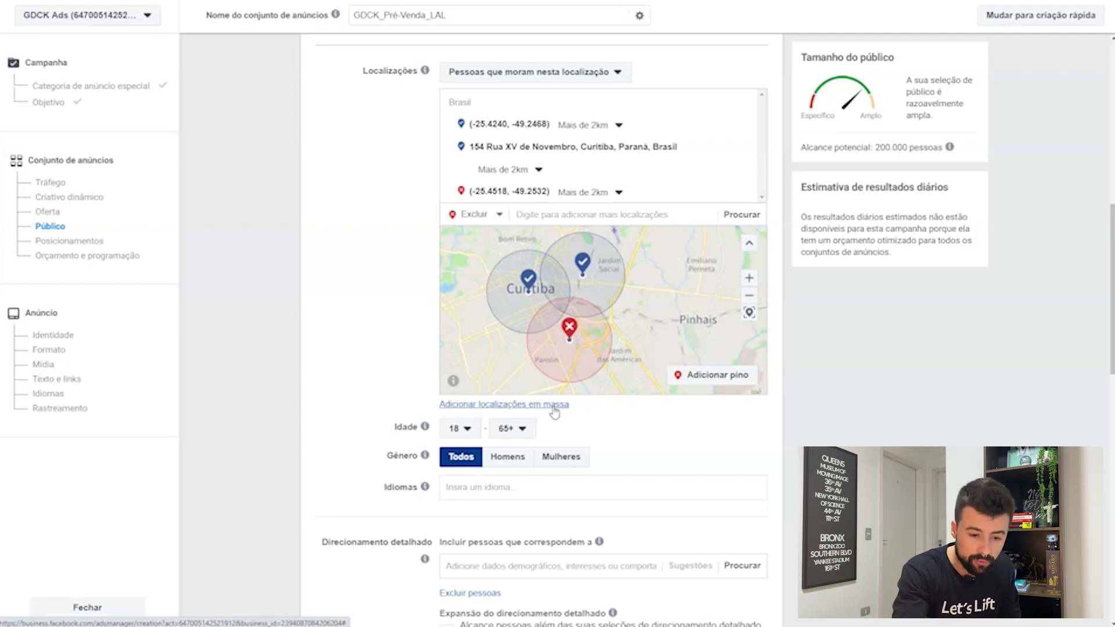
{"action": "left_click", "coordinate": [553, 406]}
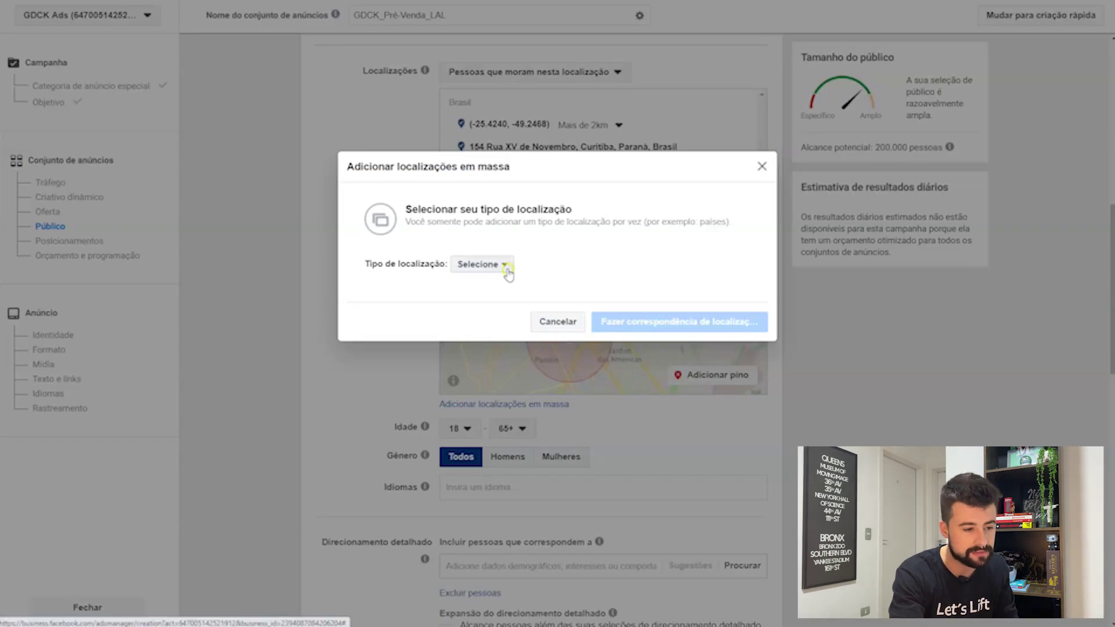
{"action": "left_click", "coordinate": [504, 266]}
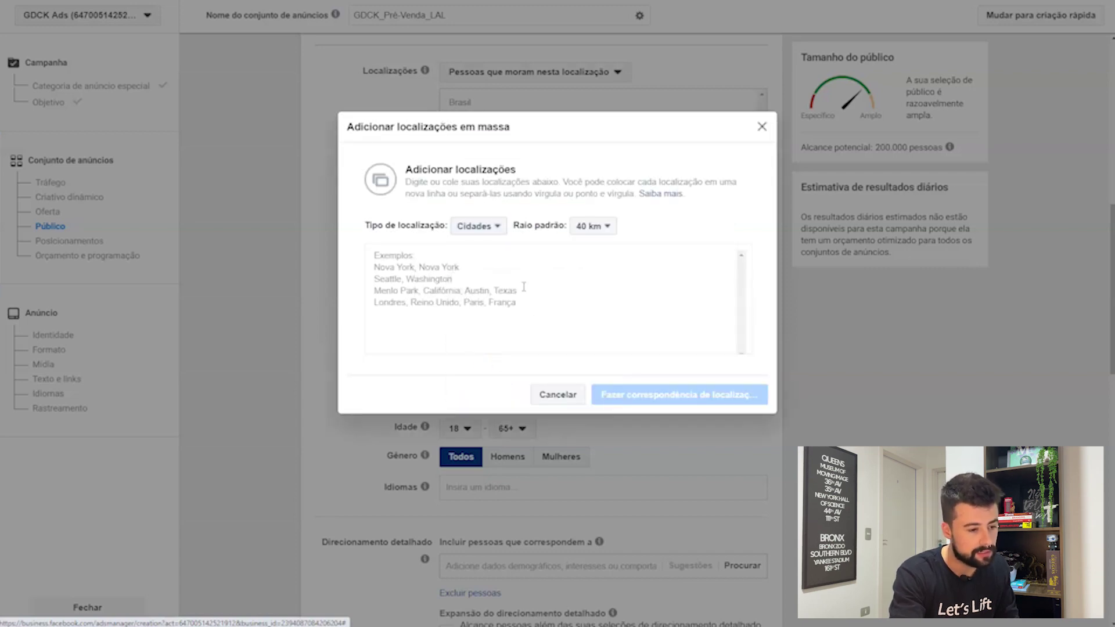
{"action": "left_click", "coordinate": [592, 226]}
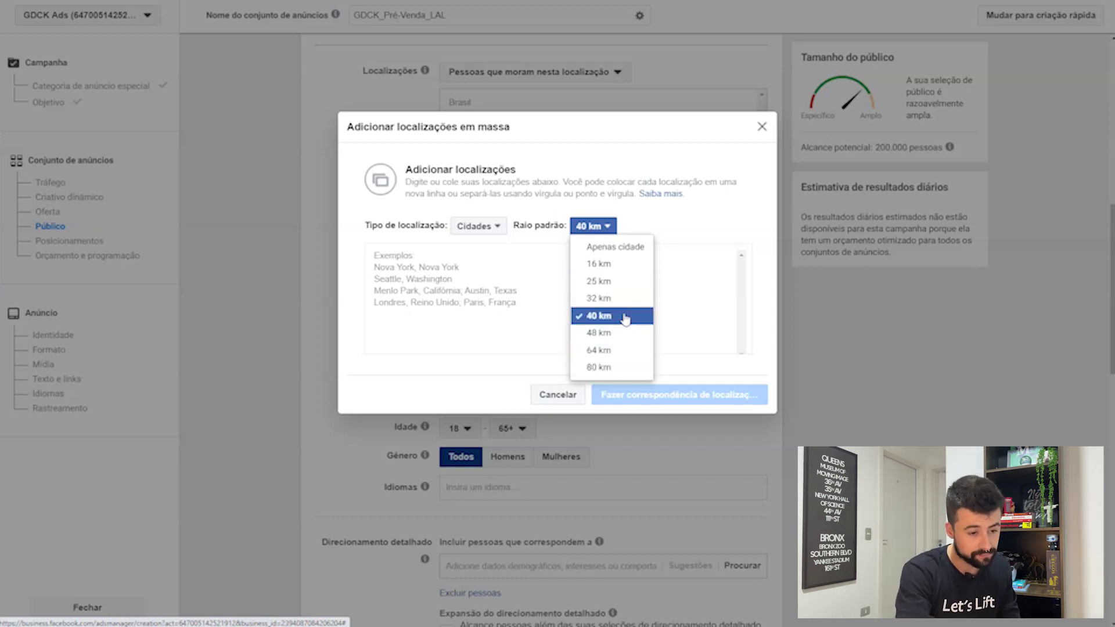
{"action": "left_click", "coordinate": [598, 264]}
{"action": "left_click", "coordinate": [593, 230]}
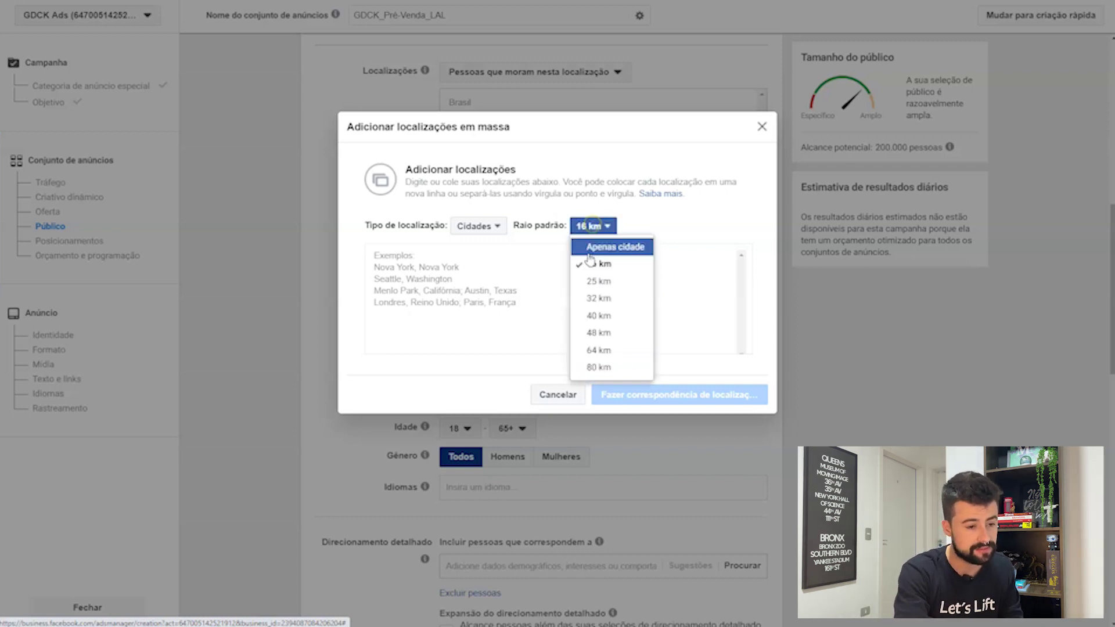
{"action": "left_click", "coordinate": [581, 248]}
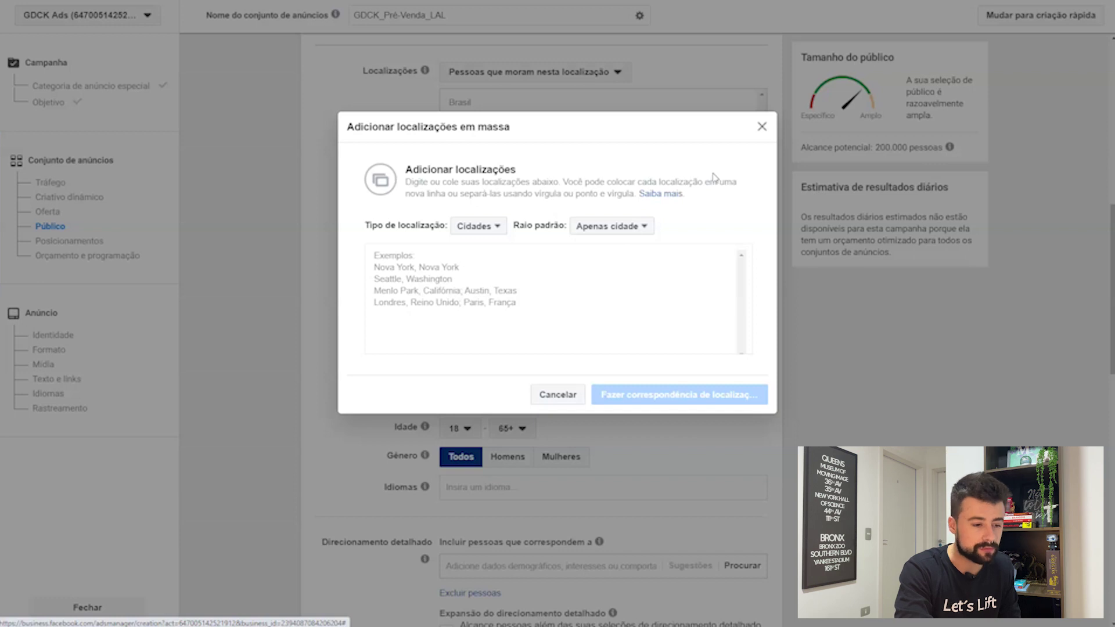
{"action": "left_click", "coordinate": [478, 226]}
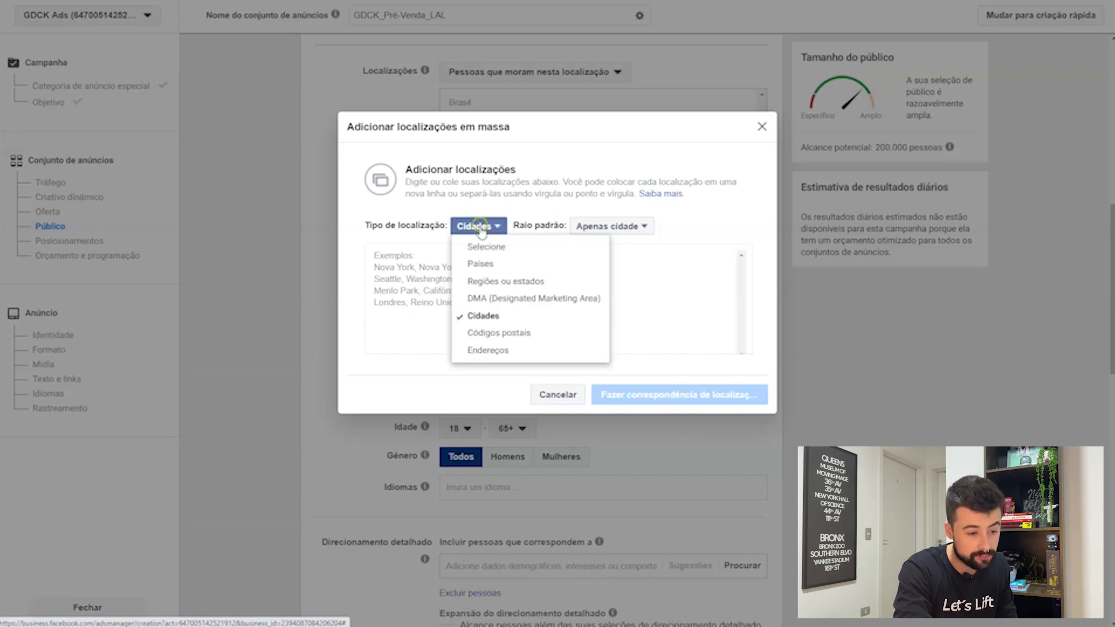
{"action": "left_click", "coordinate": [487, 351]}
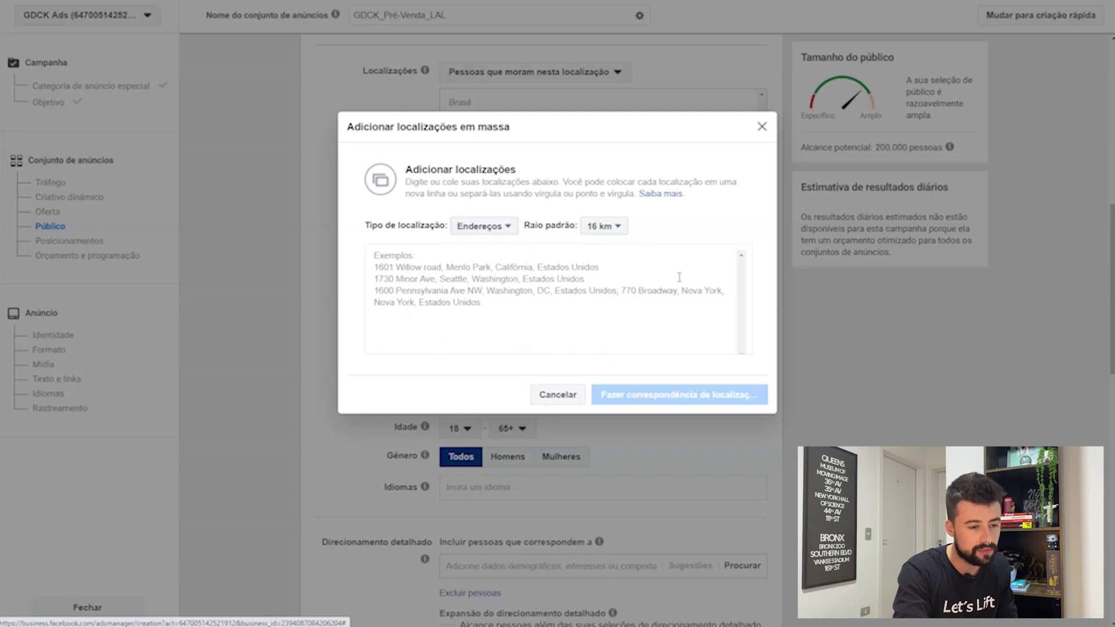
{"action": "left_click", "coordinate": [604, 226]}
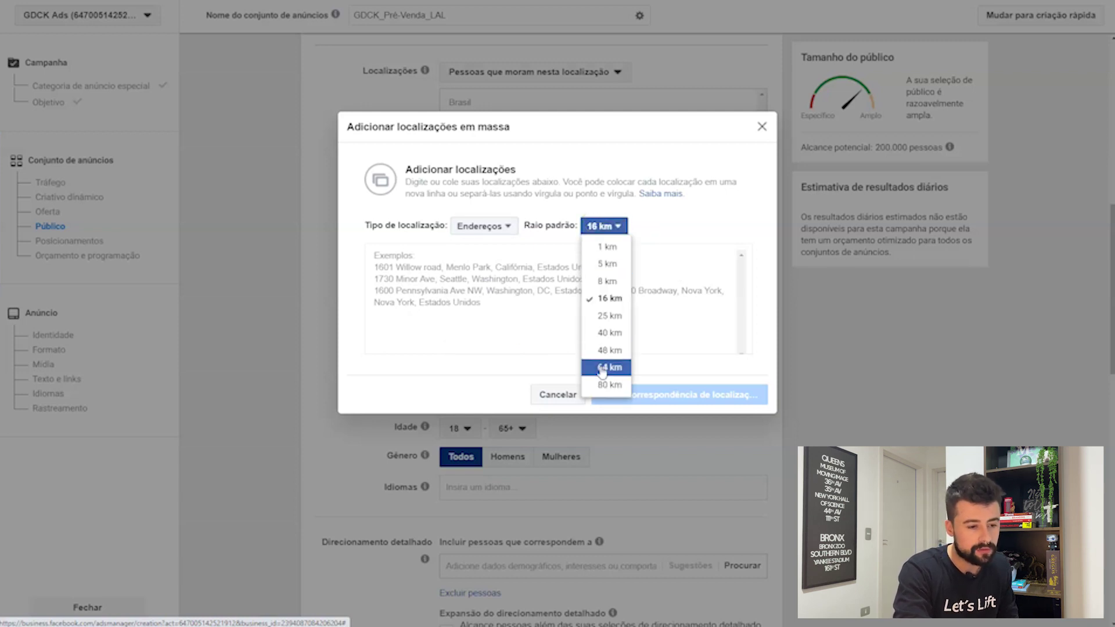
{"action": "left_click", "coordinate": [607, 247]}
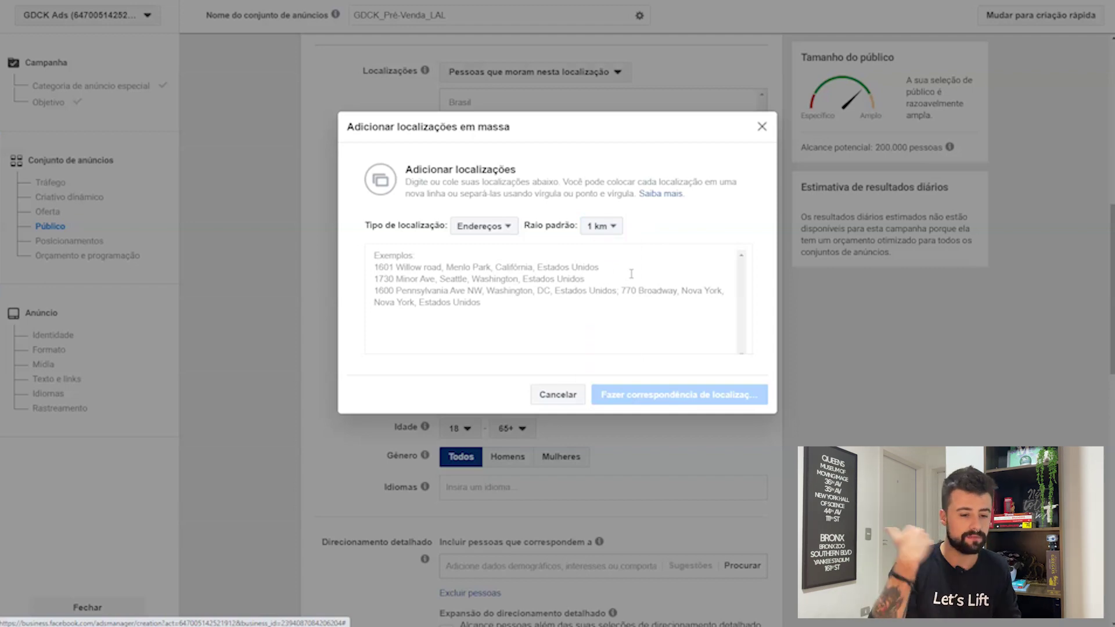
{"action": "left_click", "coordinate": [762, 127]}
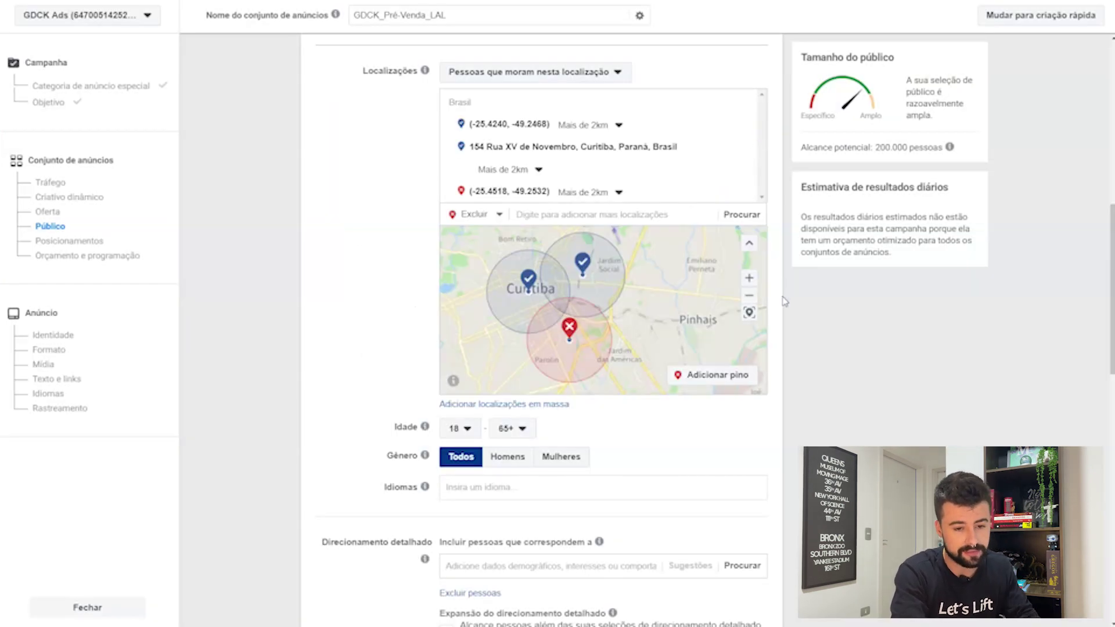
{"action": "scroll", "coordinate": [784, 301], "scroll_direction": "up", "scroll_amount": 1}
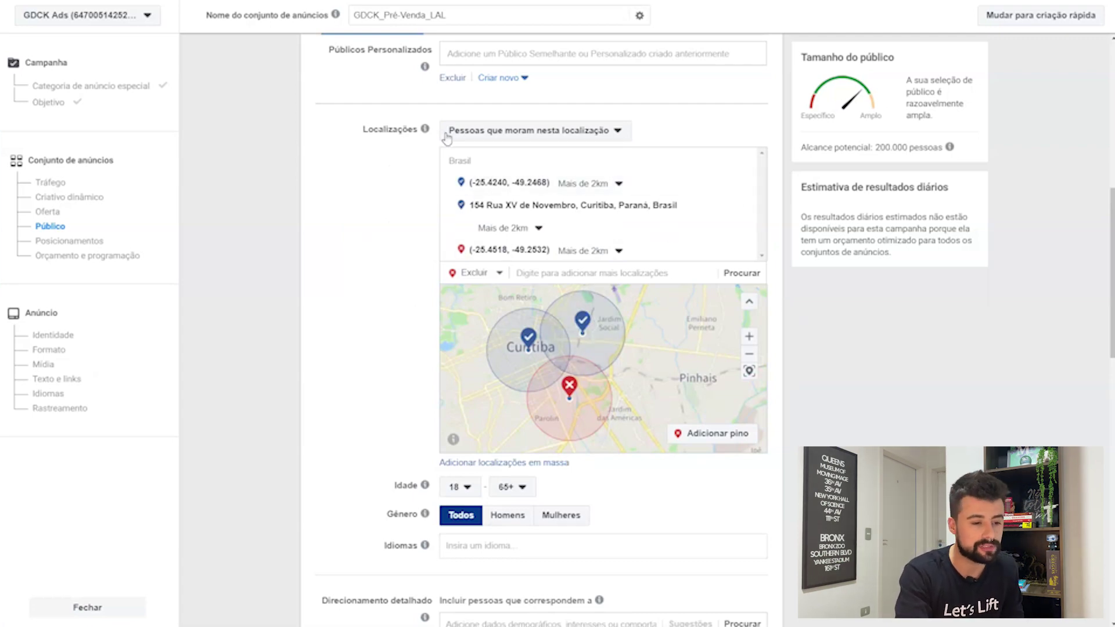
{"action": "left_click", "coordinate": [619, 131]}
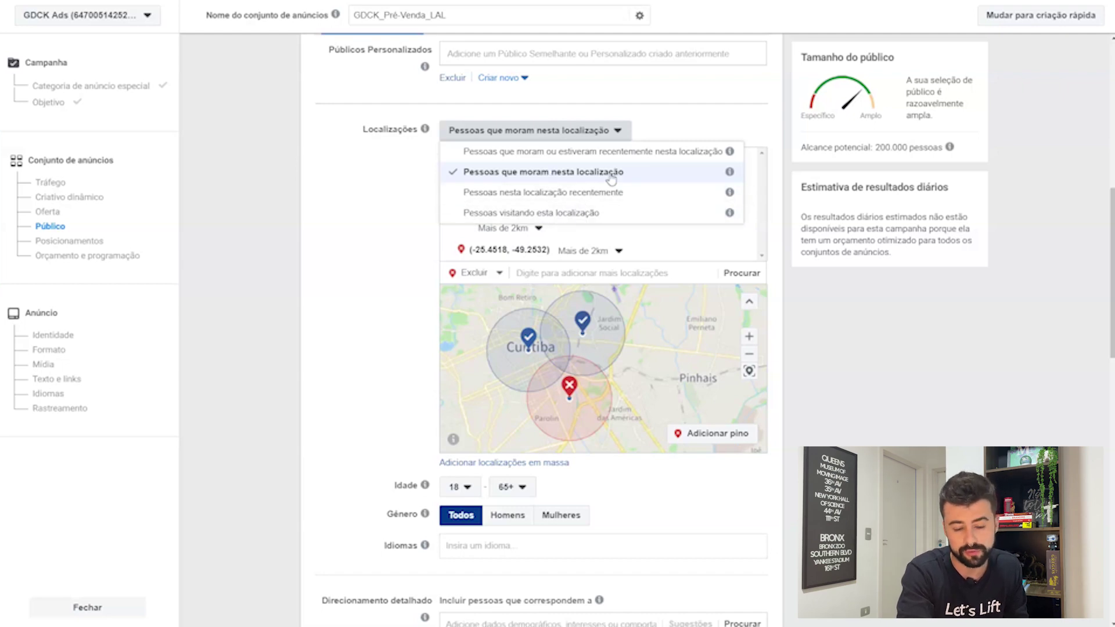
{"action": "left_click", "coordinate": [715, 115]}
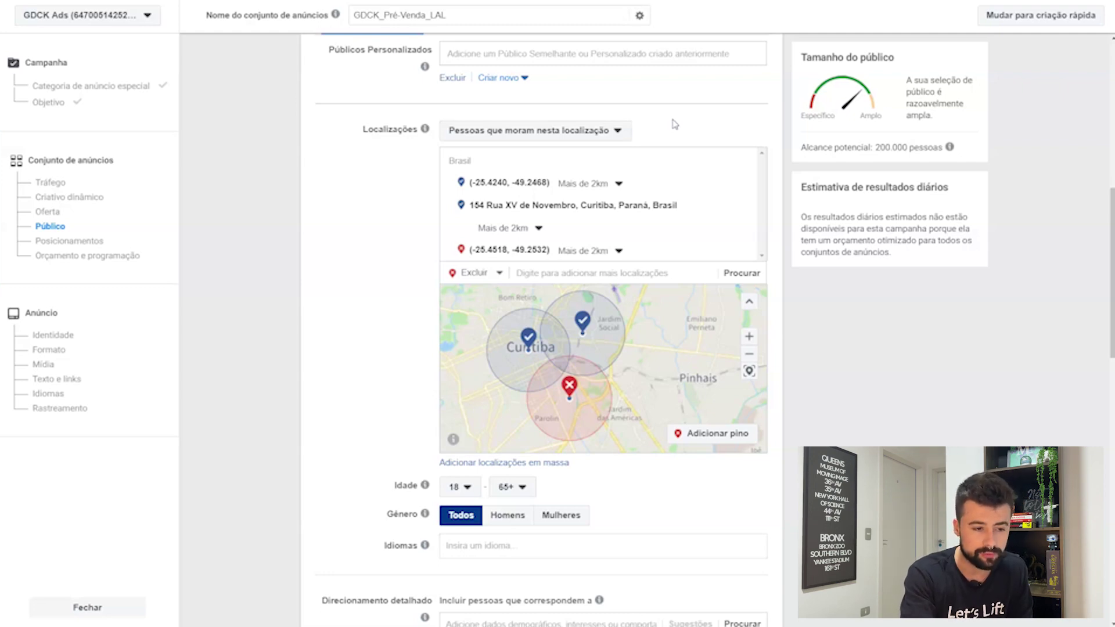
{"action": "left_click", "coordinate": [619, 130]}
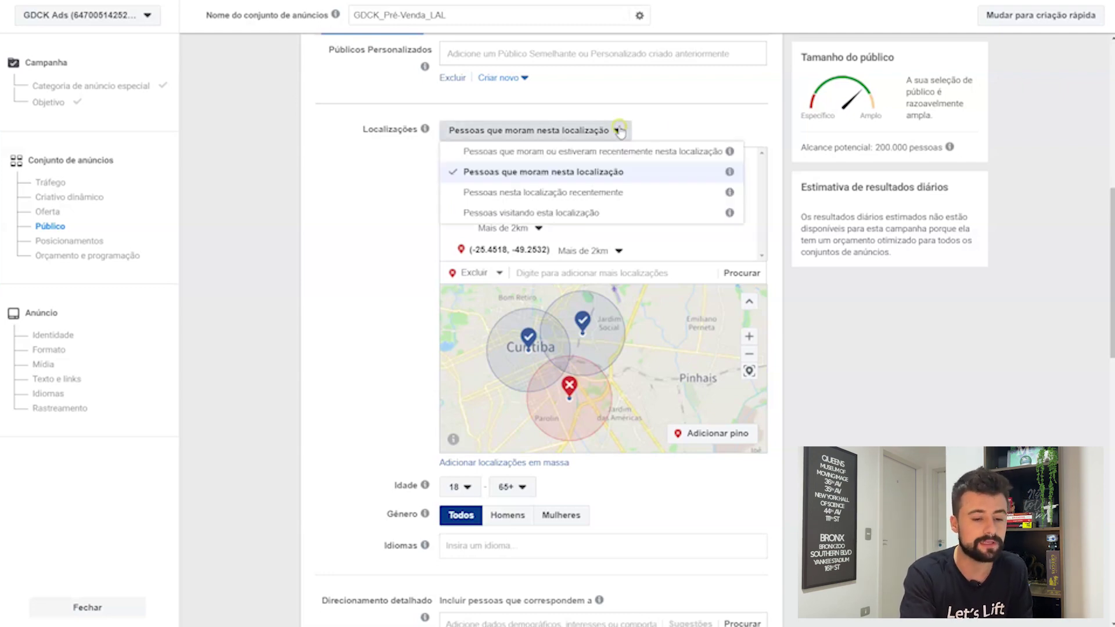
{"action": "left_click", "coordinate": [618, 130]}
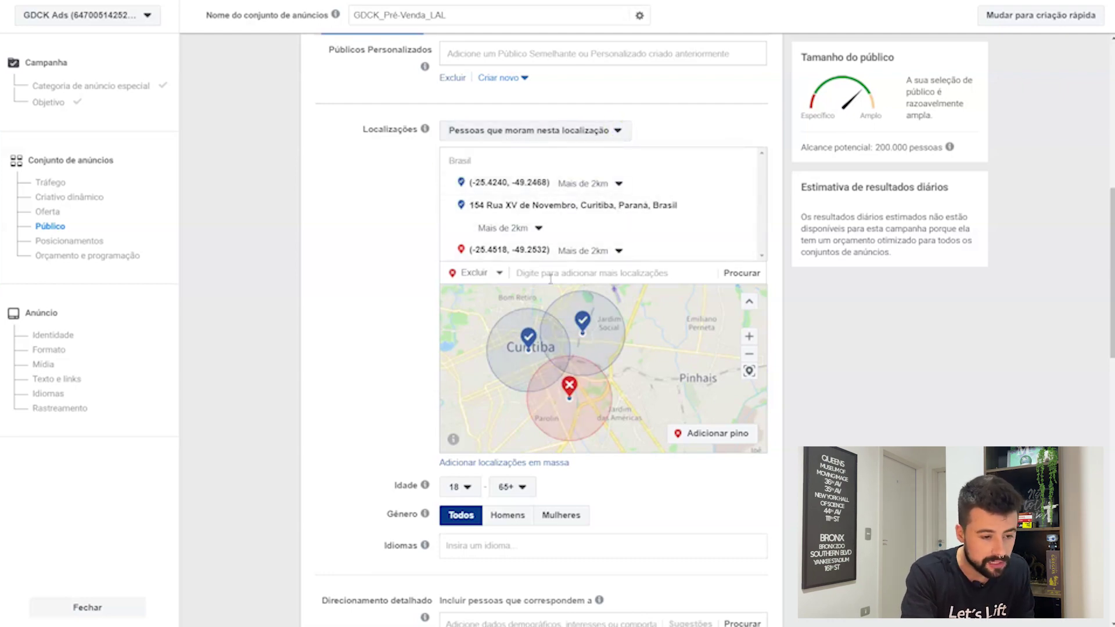
{"action": "scroll", "coordinate": [531, 351], "scroll_direction": "down", "scroll_amount": 1}
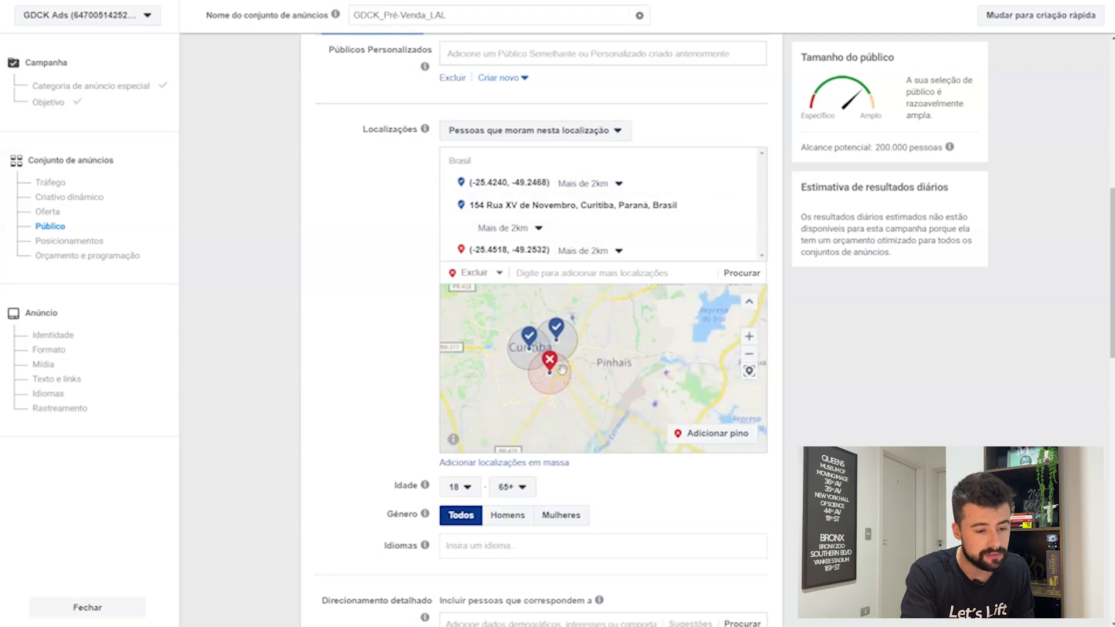
{"action": "scroll", "coordinate": [559, 363], "scroll_direction": "up", "scroll_amount": 1}
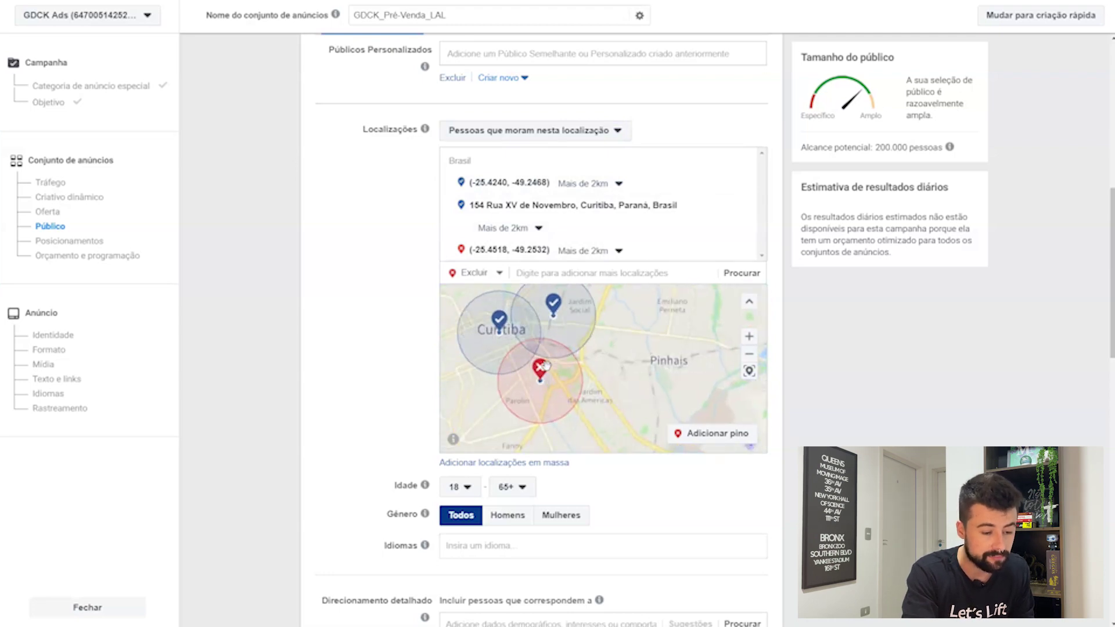
{"action": "left_click_drag", "start_coordinate": [541, 379], "coordinate": [639, 411]}
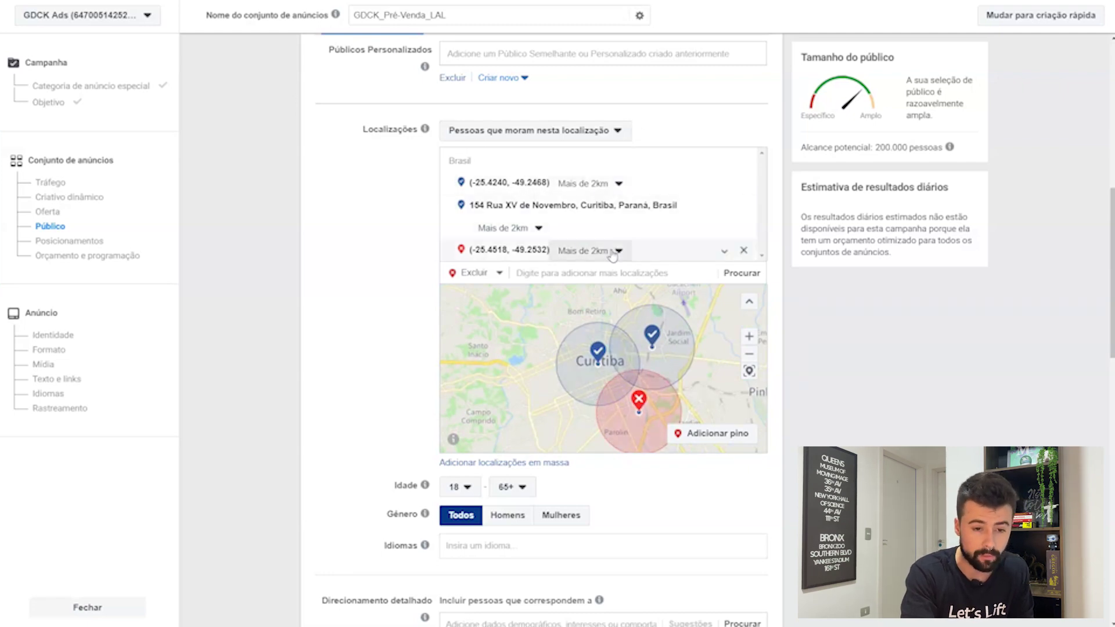
{"action": "scroll", "coordinate": [611, 249], "scroll_direction": "down", "scroll_amount": 1}
{"action": "scroll", "coordinate": [610, 250], "scroll_direction": "up", "scroll_amount": 2}
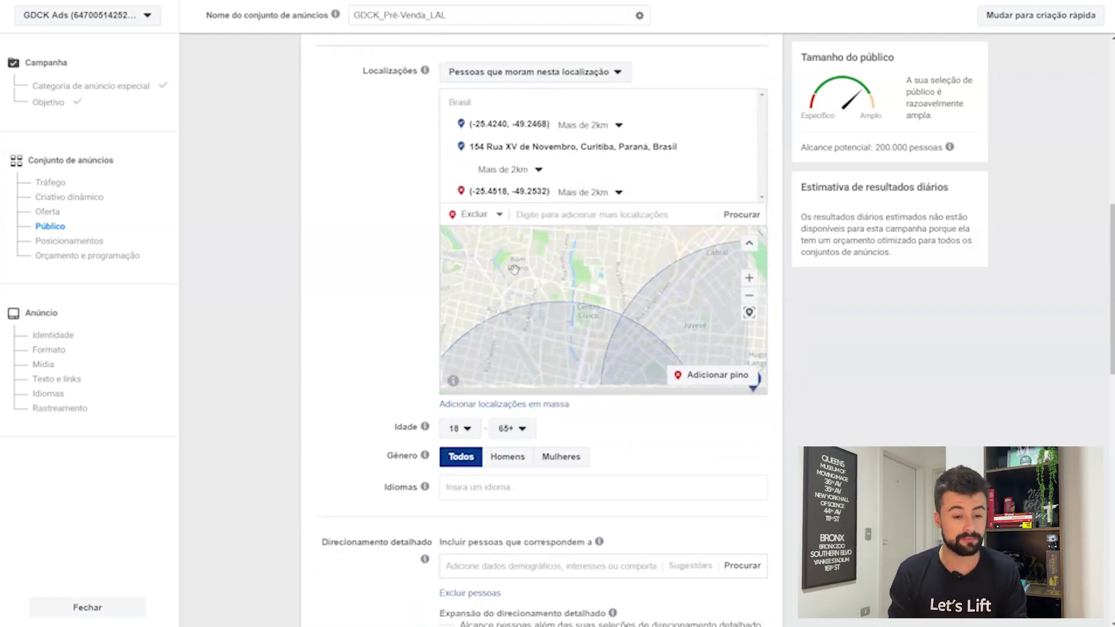
{"action": "scroll", "coordinate": [516, 271], "scroll_direction": "down", "scroll_amount": 1}
{"action": "scroll", "coordinate": [477, 273], "scroll_direction": "down", "scroll_amount": 1}
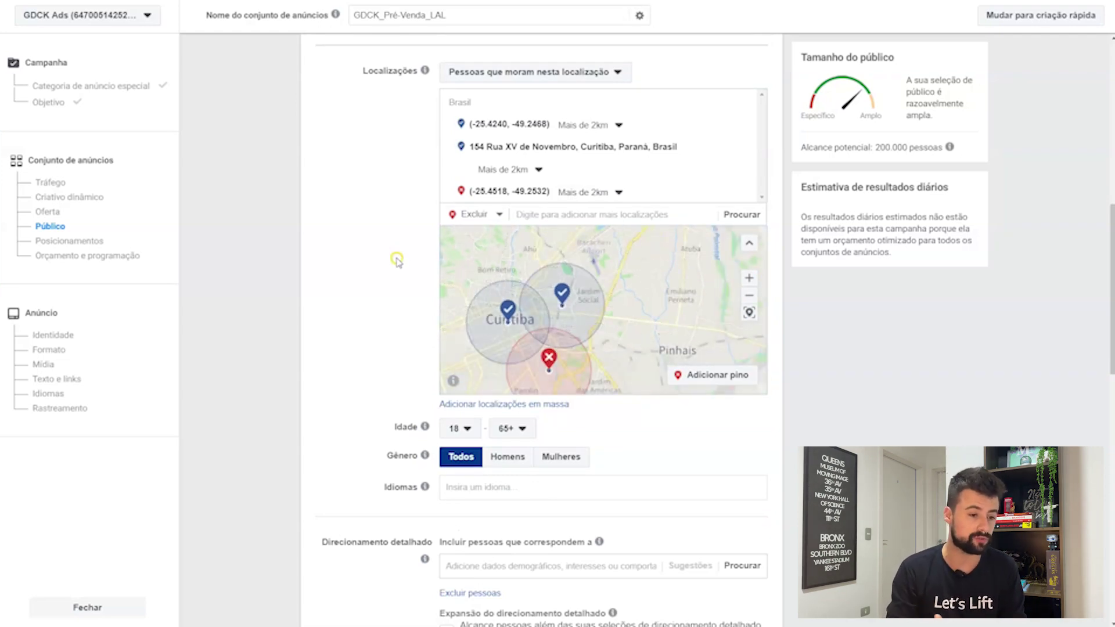
{"action": "scroll", "coordinate": [399, 263], "scroll_direction": "up", "scroll_amount": 1}
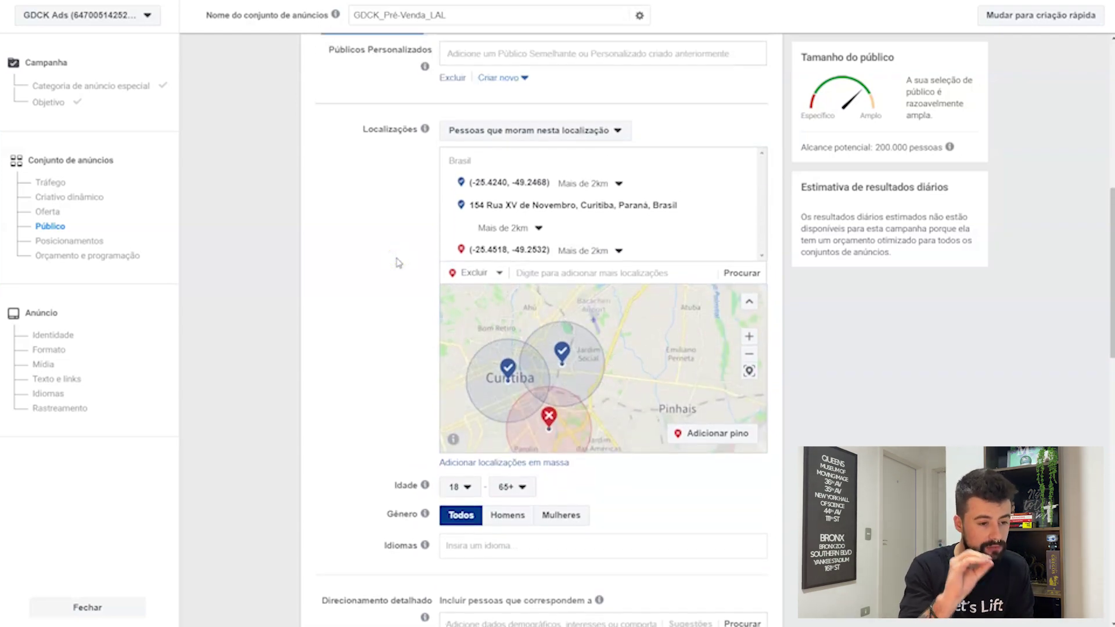